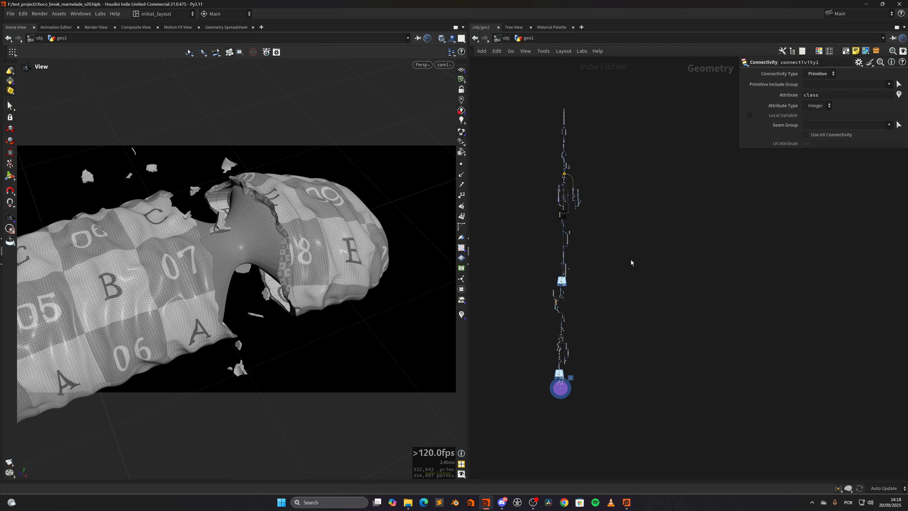
Display the UV checker texture on the two separated bar pieces in the viewport
scroll(604, 256, "up", 3)
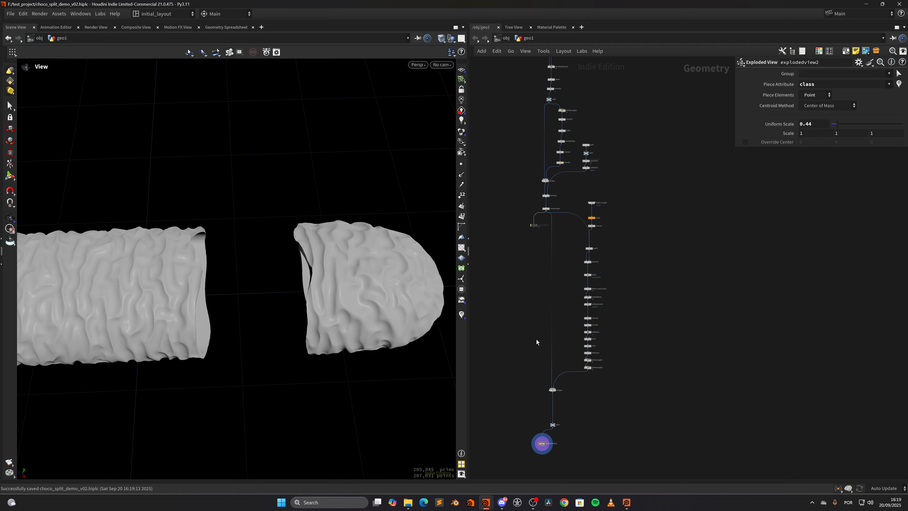
right_click_drag(280, 264, 306, 314)
left_click_drag(306, 315, 318, 291)
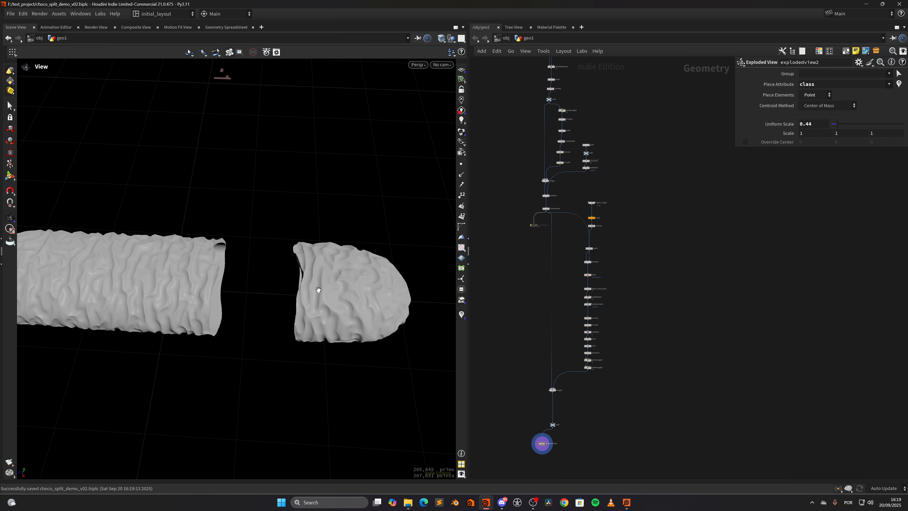
left_click(462, 249)
right_click_drag(309, 302, 310, 290)
left_click_drag(310, 290, 357, 278)
scroll(359, 283, "down", 2)
scroll(326, 302, "up", 3)
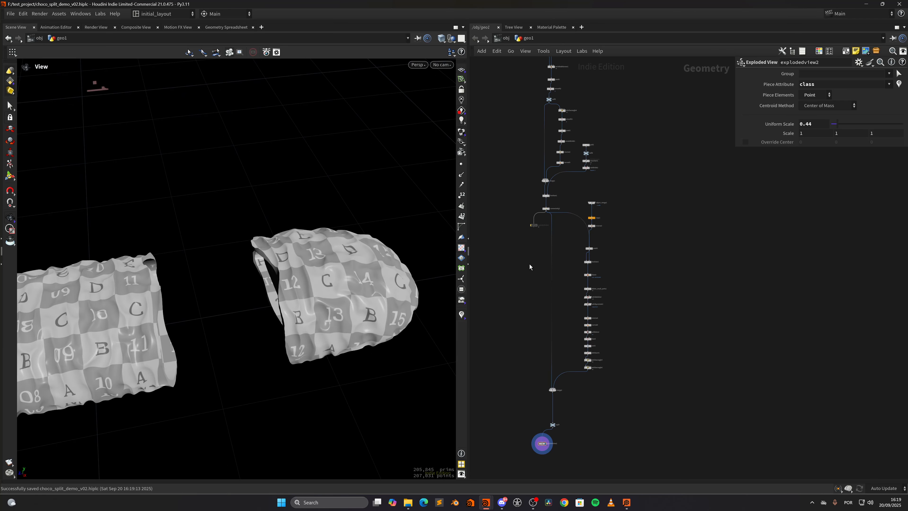
Examine the final nodes of the network and the UV layout around the gap between the two pieces
scroll(623, 292, "down", 4)
middle_click_drag(623, 292, 608, 243)
scroll(595, 307, "up", 3)
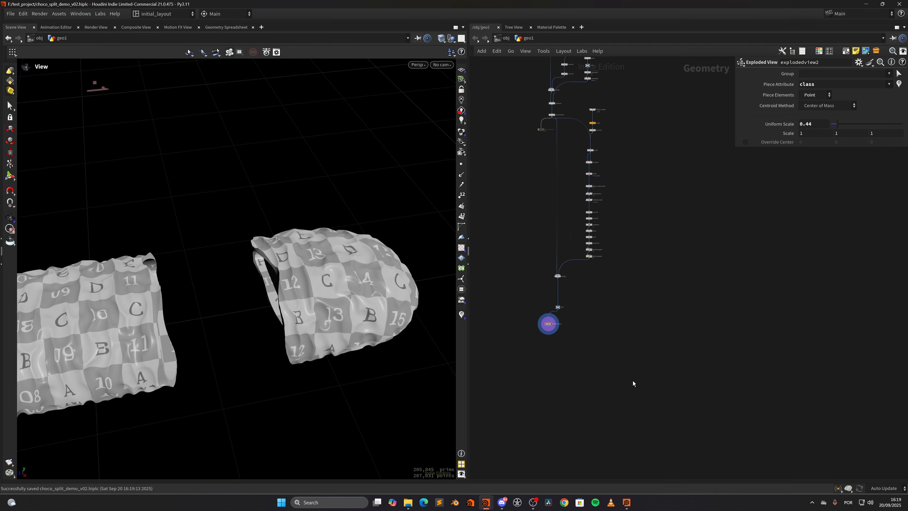
left_click_drag(631, 380, 515, 232)
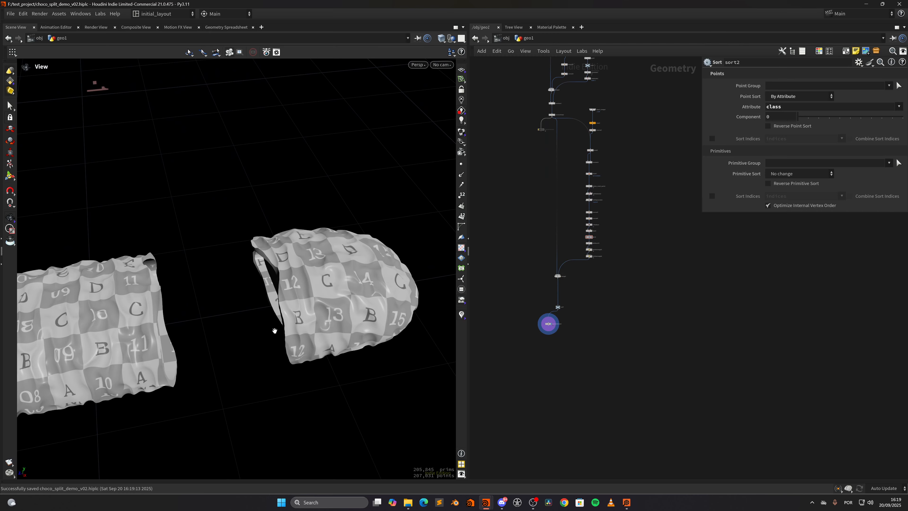
left_click_drag(274, 329, 258, 297)
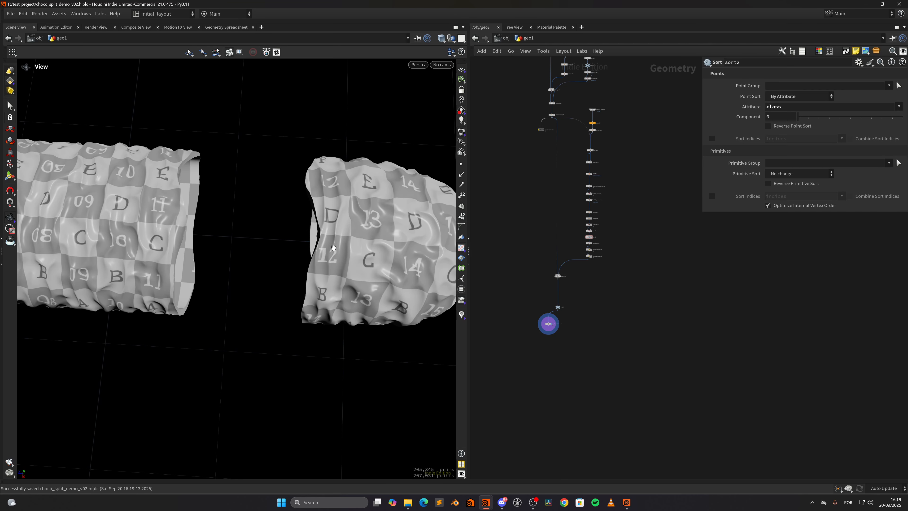
left_click_drag(321, 254, 354, 268)
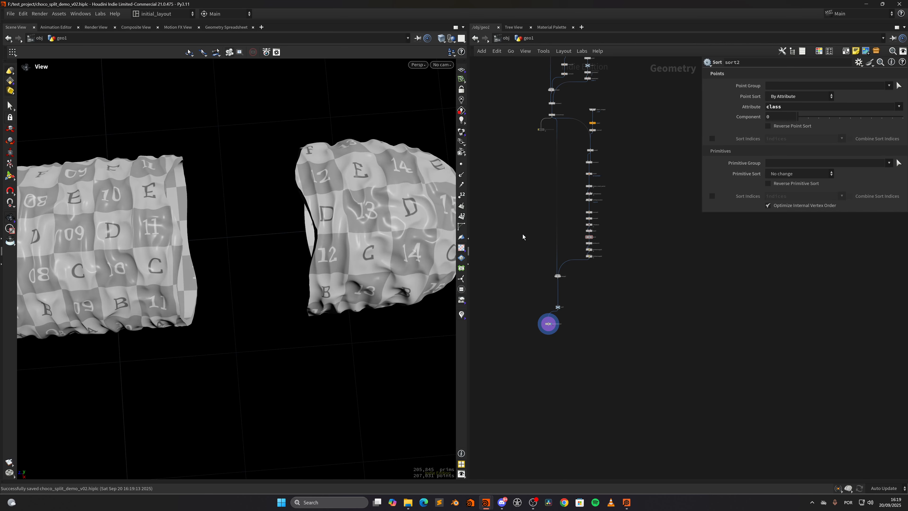
Move connectivity1 and all nodes below it further down the network, and lower boolean1 to free space beneath merge1
left_click_drag(632, 398, 496, 109)
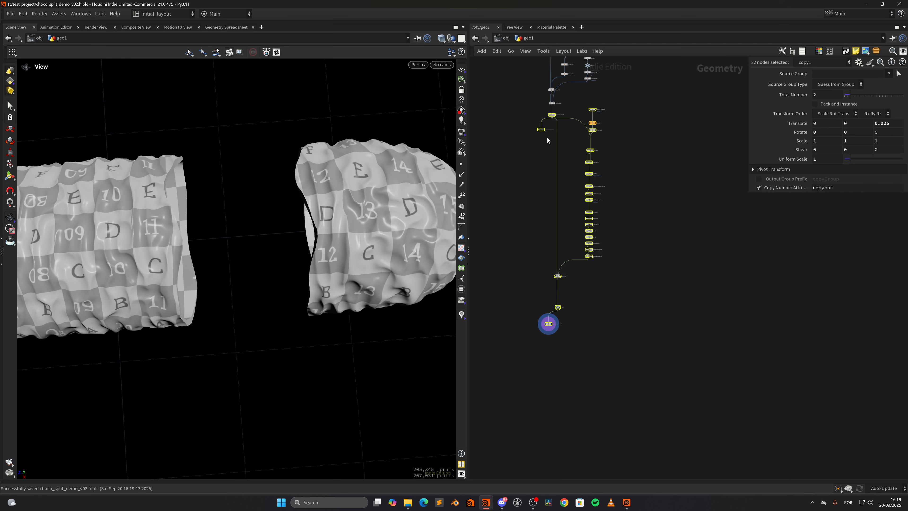
scroll(552, 119, "up", 5)
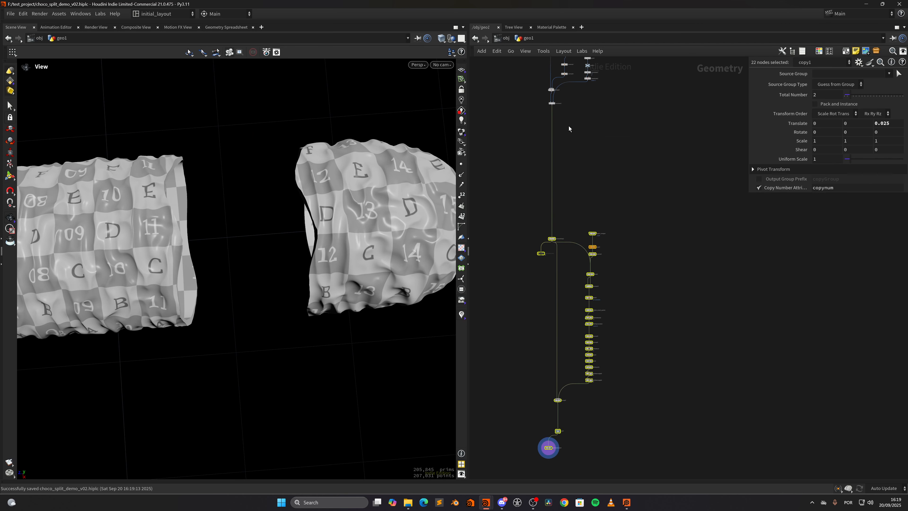
middle_click_drag(568, 115, 551, 40)
scroll(567, 216, "up", 1)
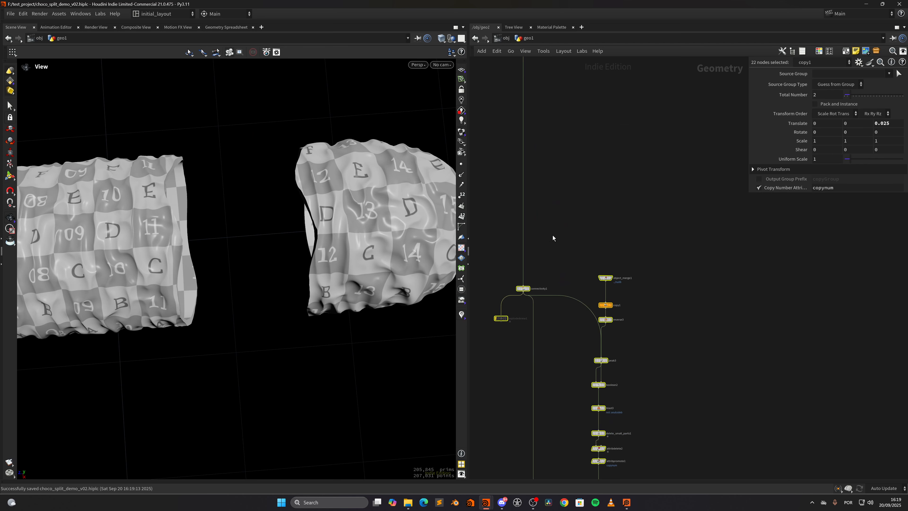
scroll(575, 246, "down", 2)
middle_click_drag(585, 226, 563, 370)
middle_click_drag(546, 267, 567, 312)
left_click(539, 269)
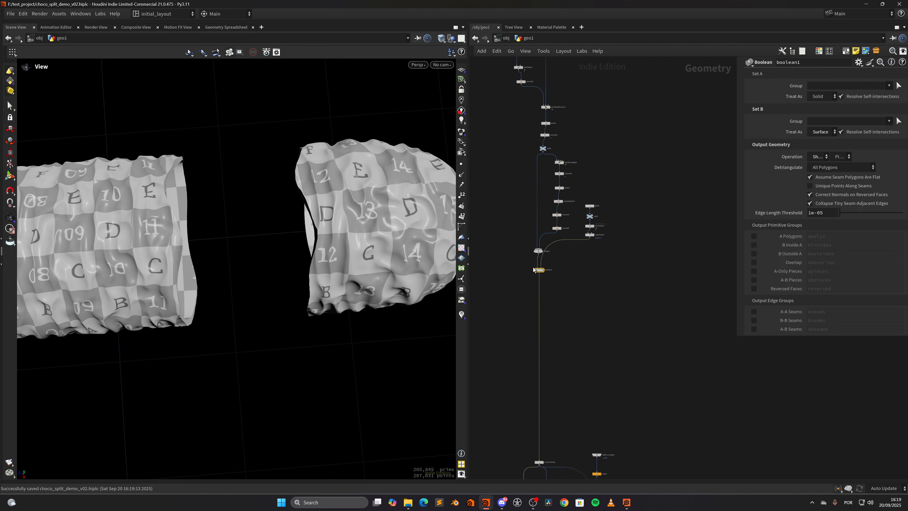
left_click_drag(539, 271, 538, 329)
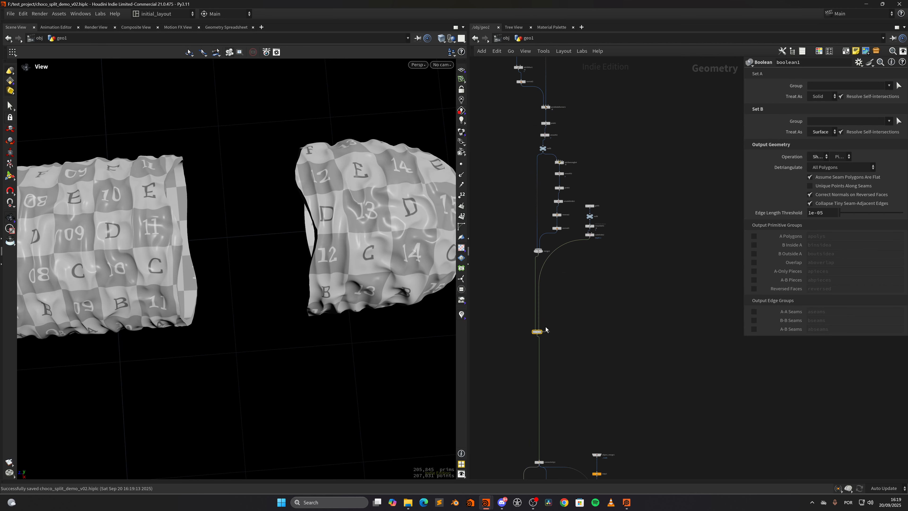
Insert a Group Create node named choco_bar_exterior on the direct branch between null5 and merge1
scroll(601, 244, "up", 3)
middle_click_drag(601, 242, 604, 285)
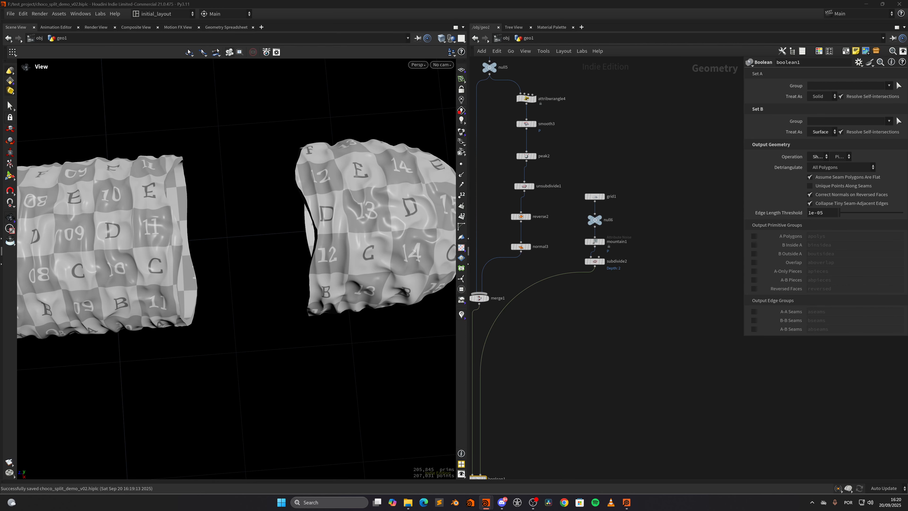
middle_click_drag(562, 344, 637, 433)
left_click(569, 158)
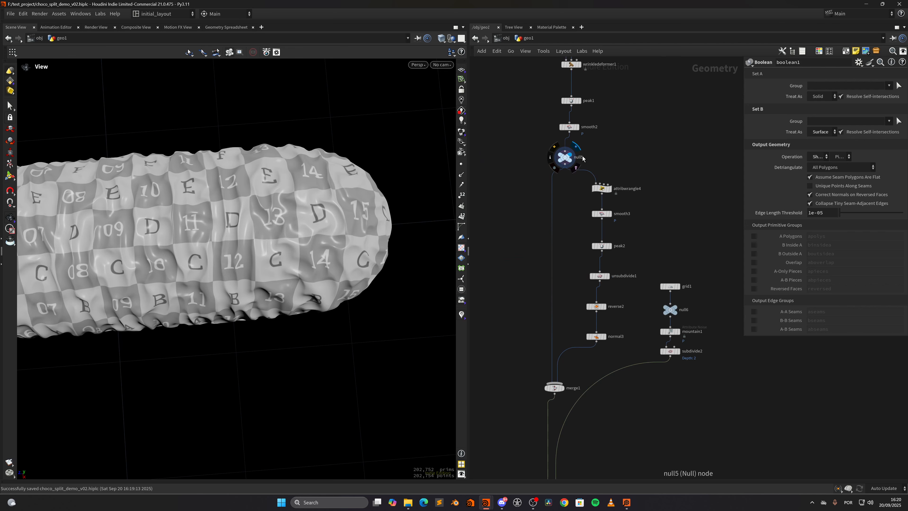
key("Tab")
type("grou")
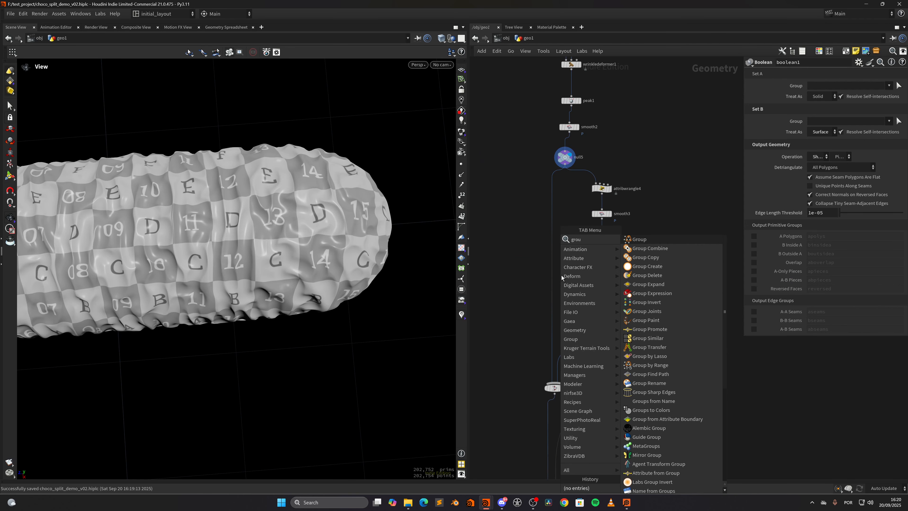
key("Return")
left_click(562, 277)
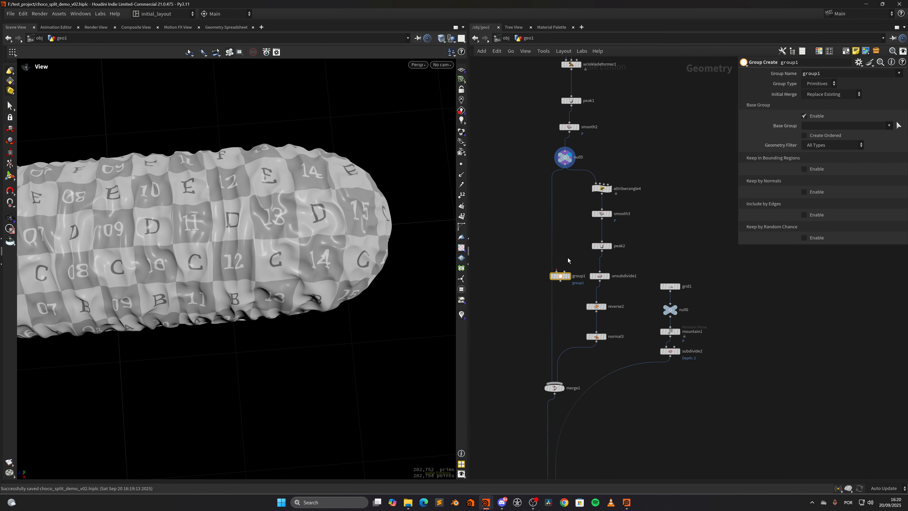
left_click_drag(563, 278, 555, 278)
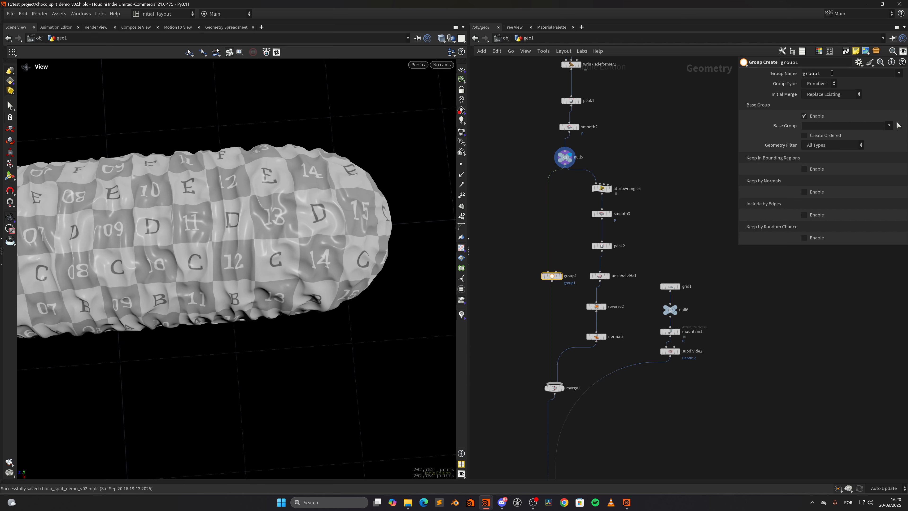
left_click_drag(831, 74, 685, 95)
type("choco_bar_exterior")
key("Return")
Duplicate the group node between normal3 and merge1, naming its group choco_bar_interior, and display it
left_click_drag(555, 278, 589, 358, "alt")
left_click(596, 366)
left_click_drag(857, 73, 833, 86)
type("interior")
key("Return")
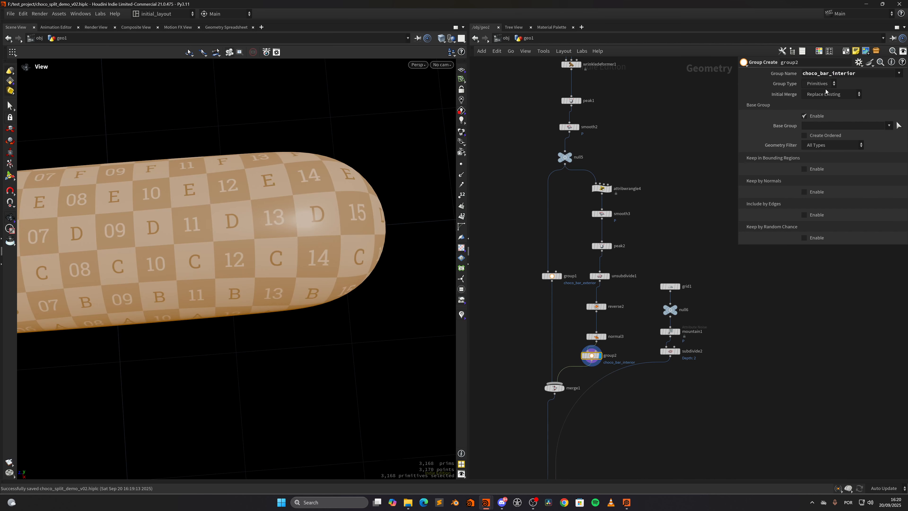
Move the cutting grid's branch down and reorder it so subdivide2 comes before mountain1, displaying the subdivided grid
middle_click_drag(637, 398, 629, 324)
left_click_drag(701, 303, 628, 207)
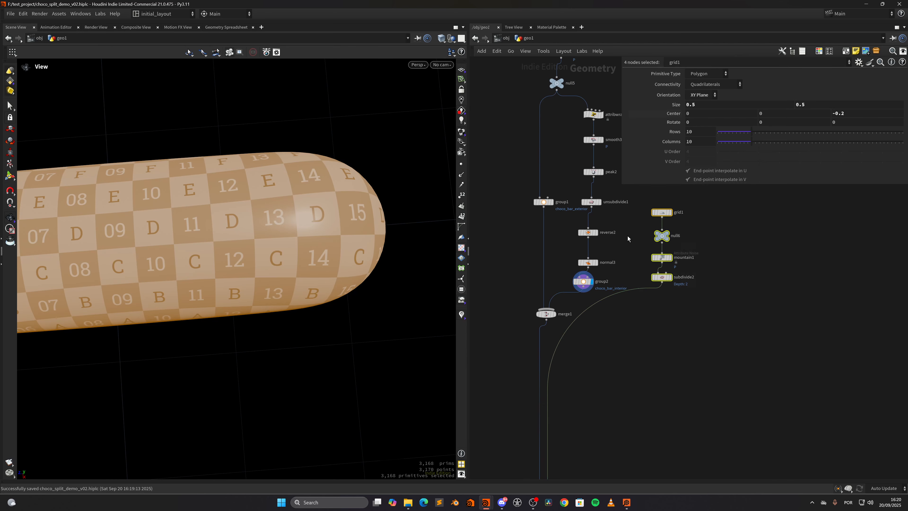
left_click_drag(662, 278, 666, 332)
left_click(710, 325)
left_click(670, 330)
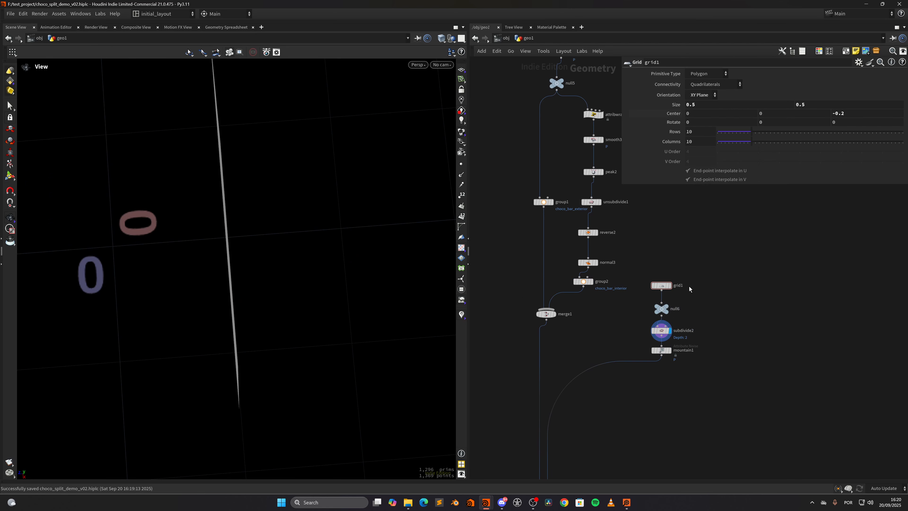
Show the cutting grid with wireframe over shading and save the scene
left_click_drag(361, 273, 286, 235)
key("shift+w")
left_click_drag(368, 278, 341, 235)
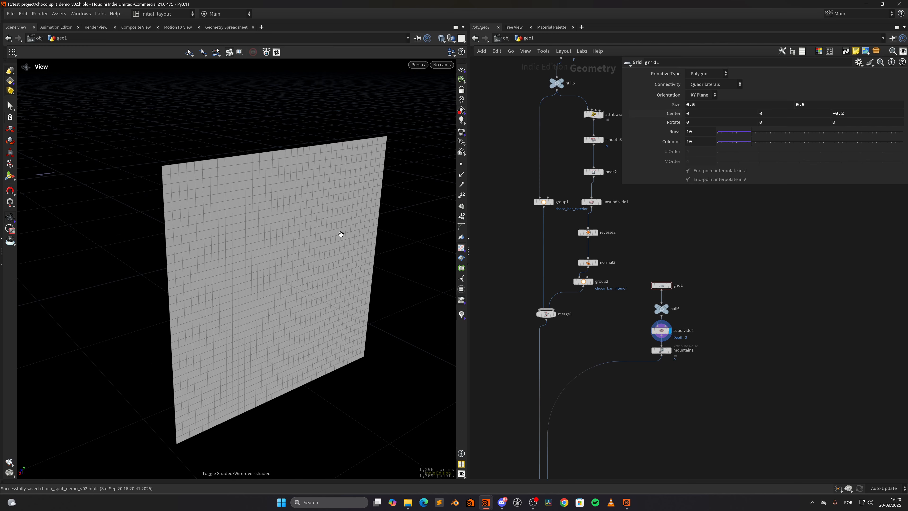
key("ctrl+s")
Set the depth of subdivide2 to 3
left_click(661, 331)
left_click_drag(804, 106, 682, 122)
type("3")
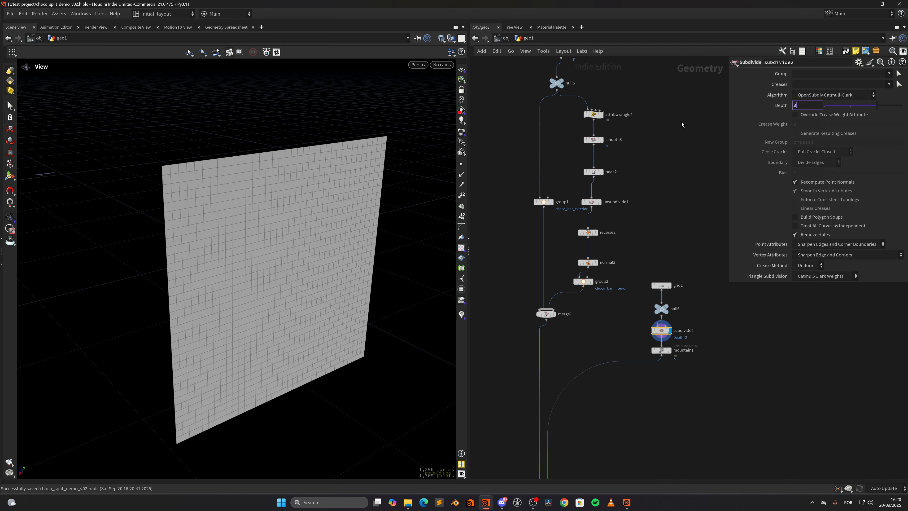
key("Return")
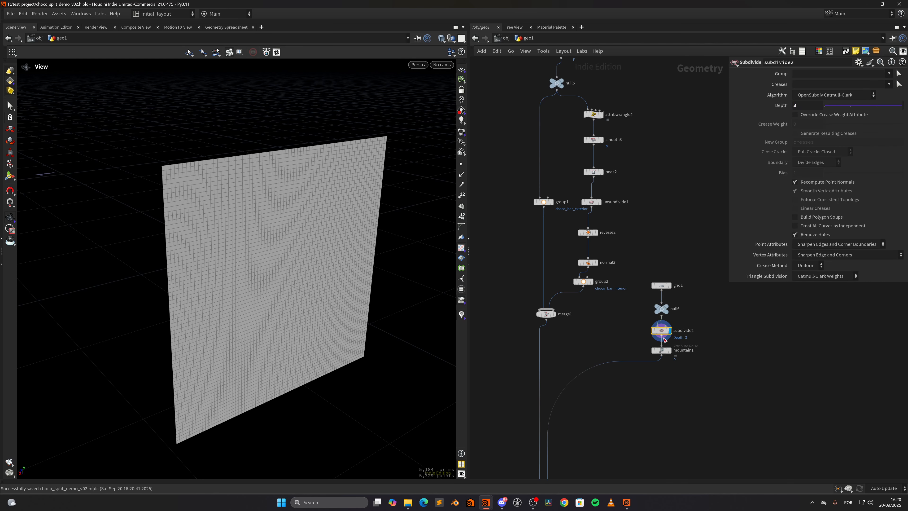
Display mountain1 and set its noise amplitude to 0.03
left_click(669, 350)
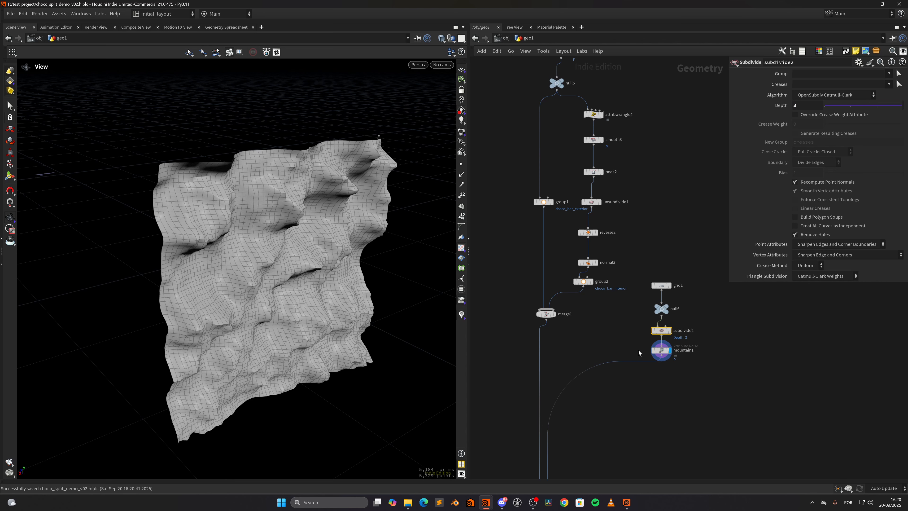
left_click(661, 351)
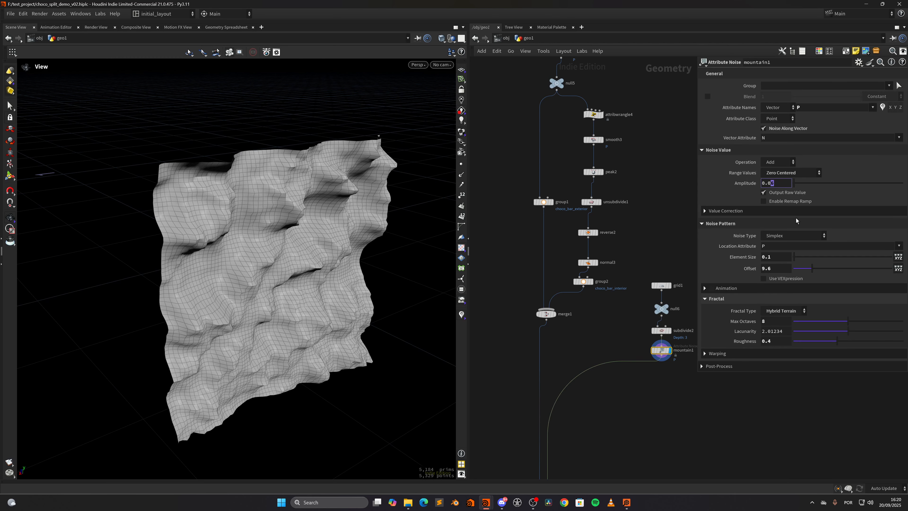
key("BackSpace")
type("3")
key("Return")
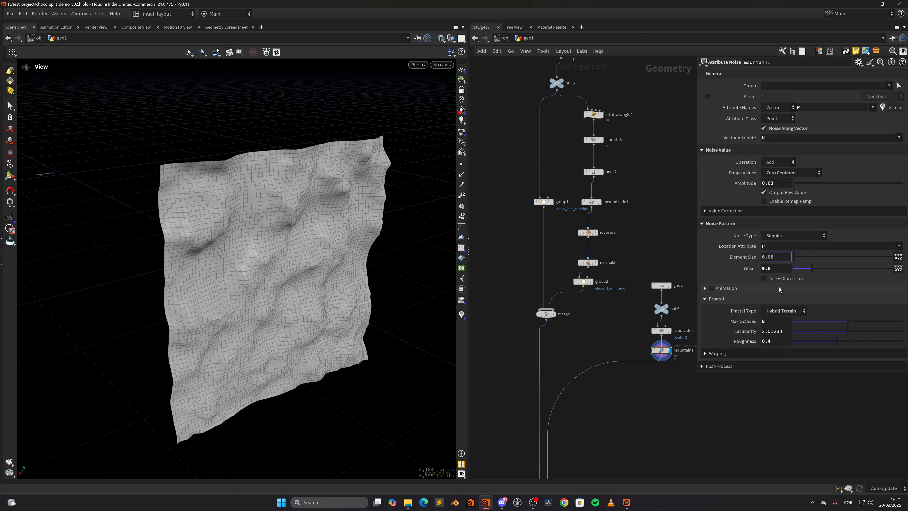
Set mountain1's noise element size to 0.08 and its offset to 35.3
type("08")
key("Tab")
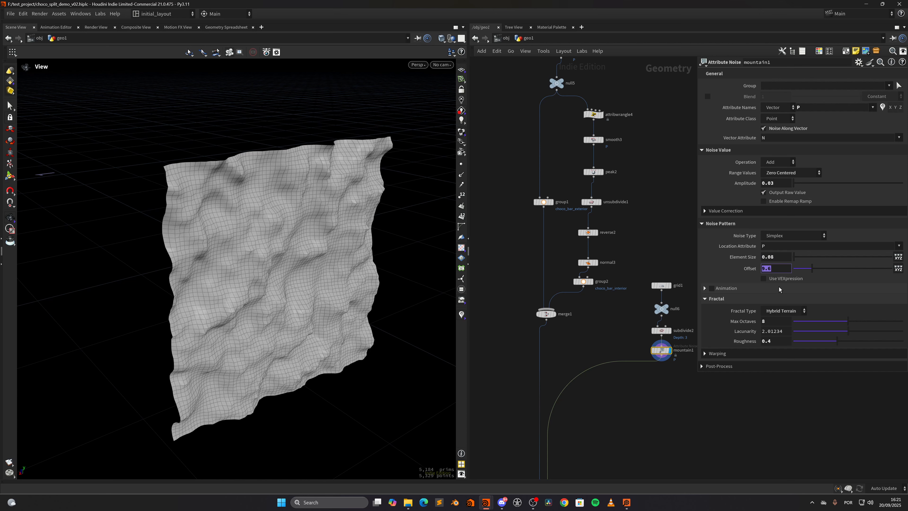
type("35.3")
key("Return")
Display boolean1 to check the bar cut by the noisy grid
middle_click_drag(585, 361, 609, 215)
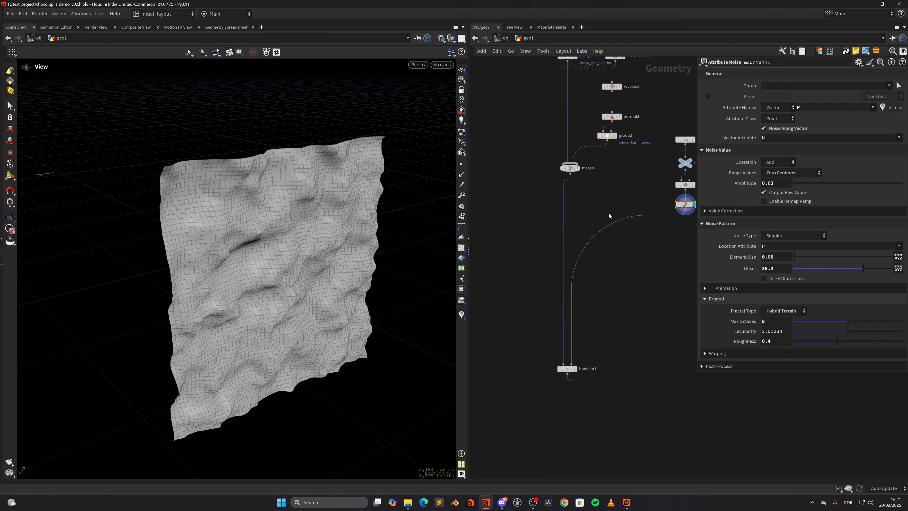
left_click(574, 370)
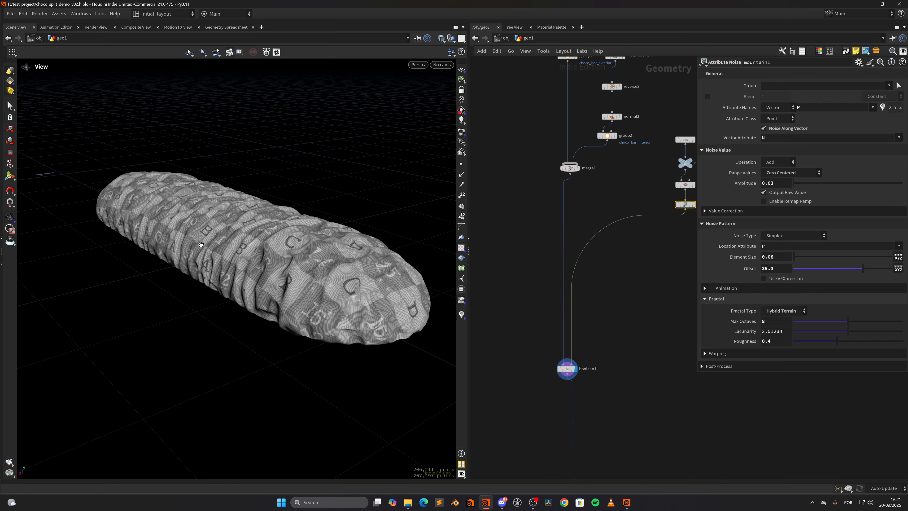
left_click_drag(201, 245, 330, 215)
scroll(511, 156, "down", 10)
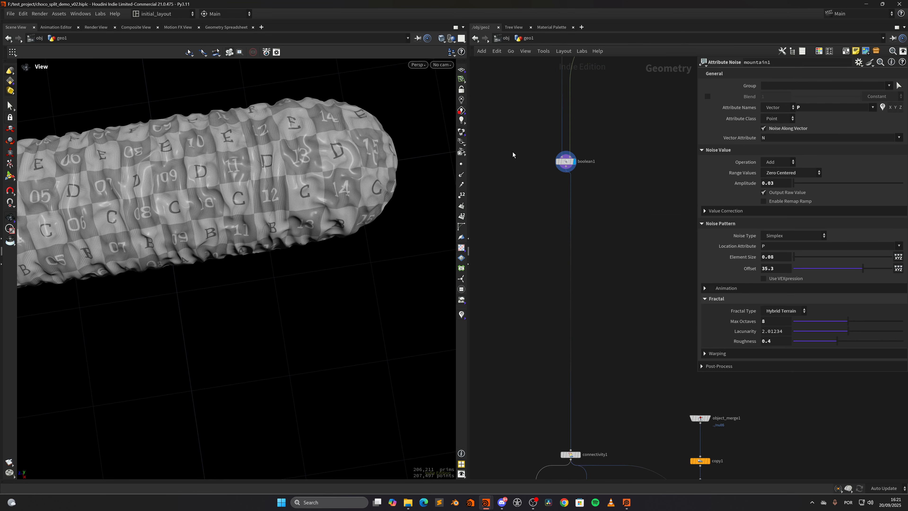
Display connectivity1 and set its connectivity type to Primitive
left_click(579, 310)
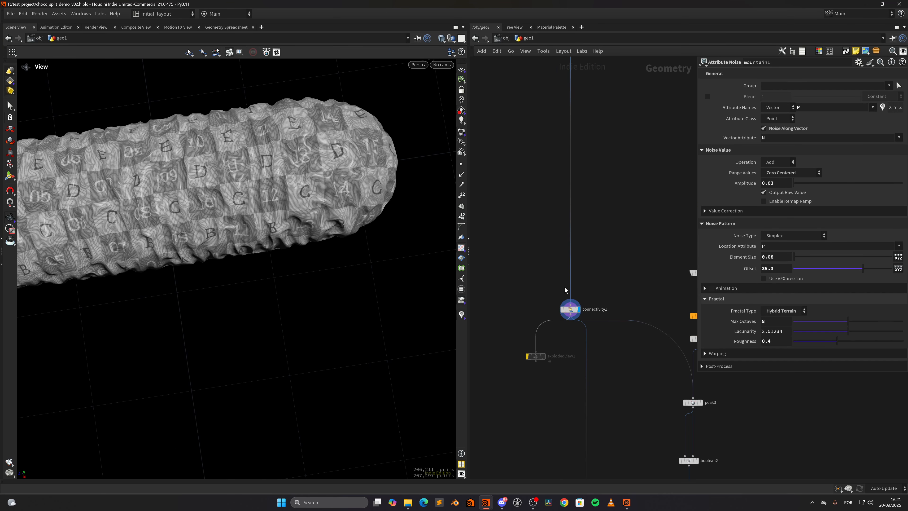
left_click(568, 309)
left_click(814, 75)
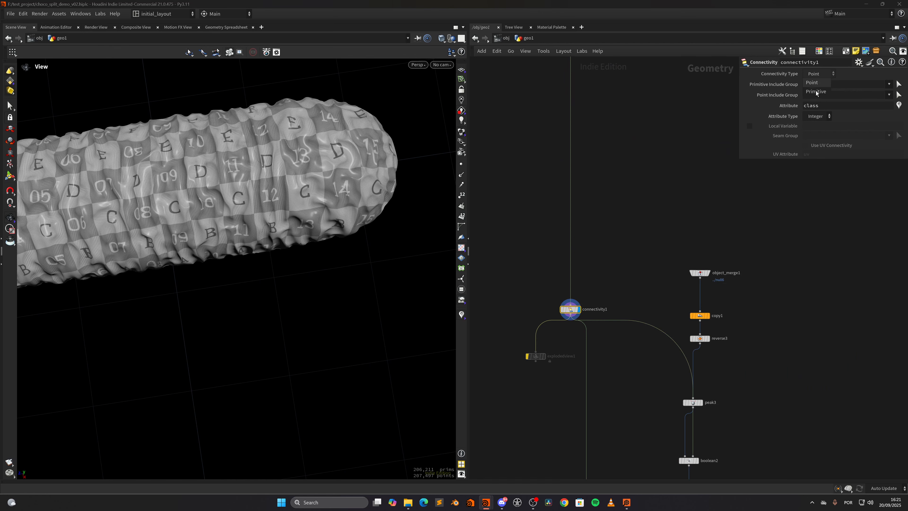
left_click(817, 84)
Enable and display explodedview1, and inspect the cut edge of the bar's end piece
left_click(526, 346)
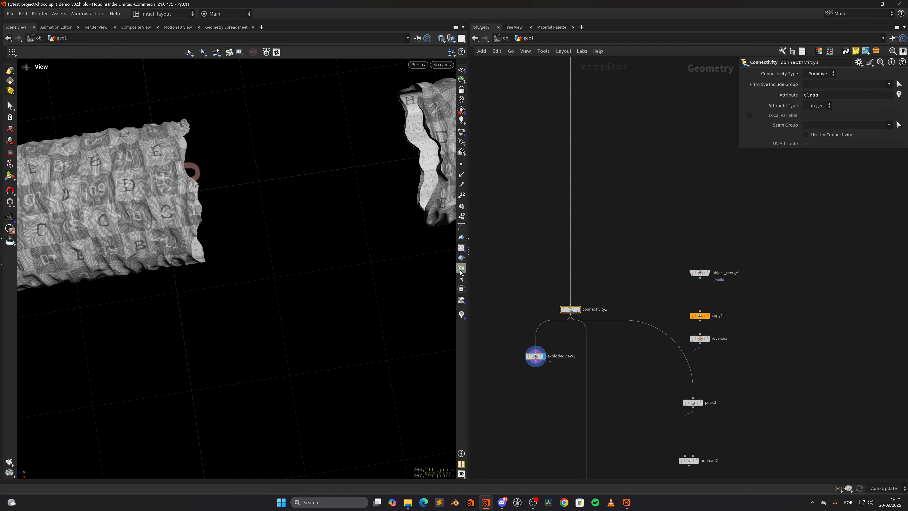
left_click_drag(333, 232, 360, 258, "alt")
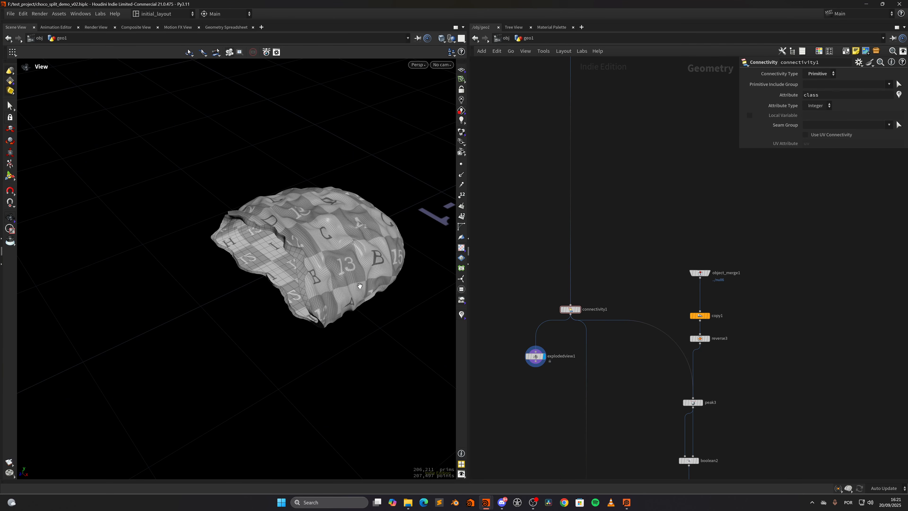
scroll(359, 286, "down", 5)
left_click_drag(360, 286, 319, 281)
left_click_drag(319, 280, 312, 279)
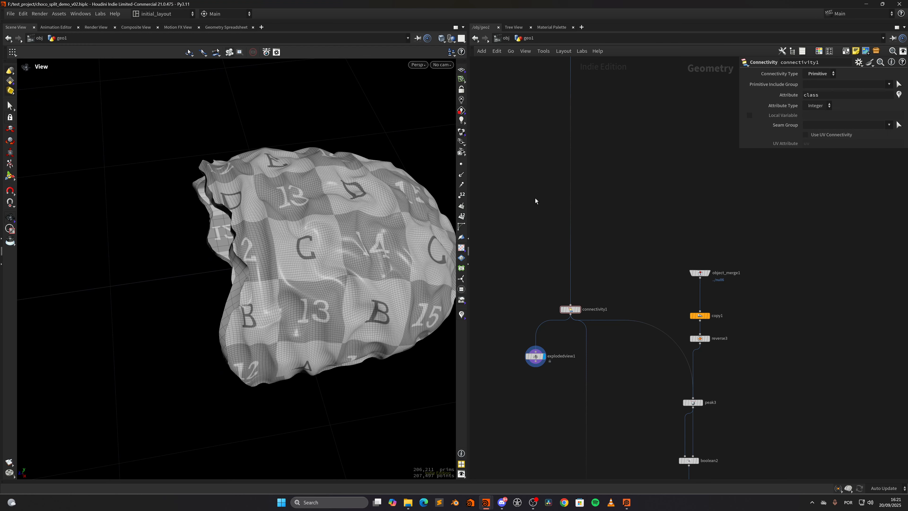
Display polyfill1, upstream in the network, to view the smooth base shape of the bar
scroll(603, 211, "down", 5)
middle_click_drag(618, 191, 591, 380)
middle_click_drag(565, 176, 572, 269)
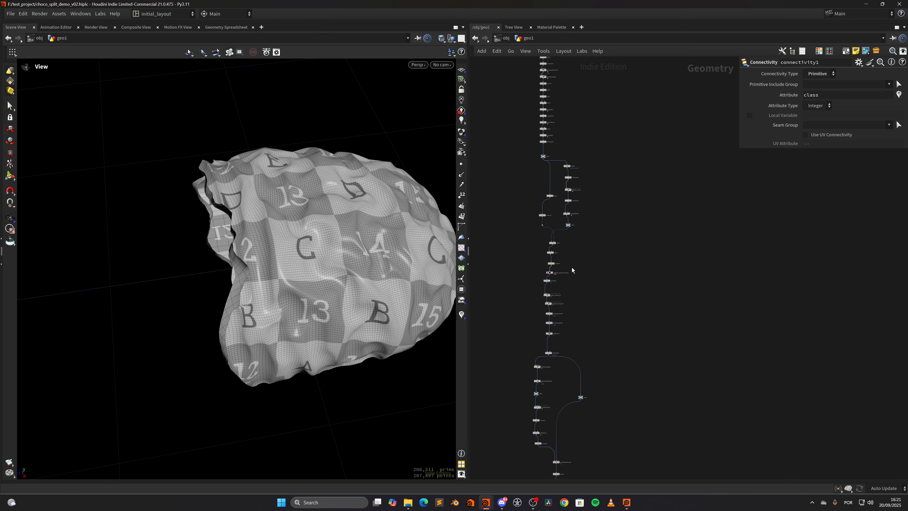
scroll(569, 263, "up", 7)
left_click(514, 287)
scroll(330, 281, "down", 5)
middle_click_drag(232, 299, 368, 258)
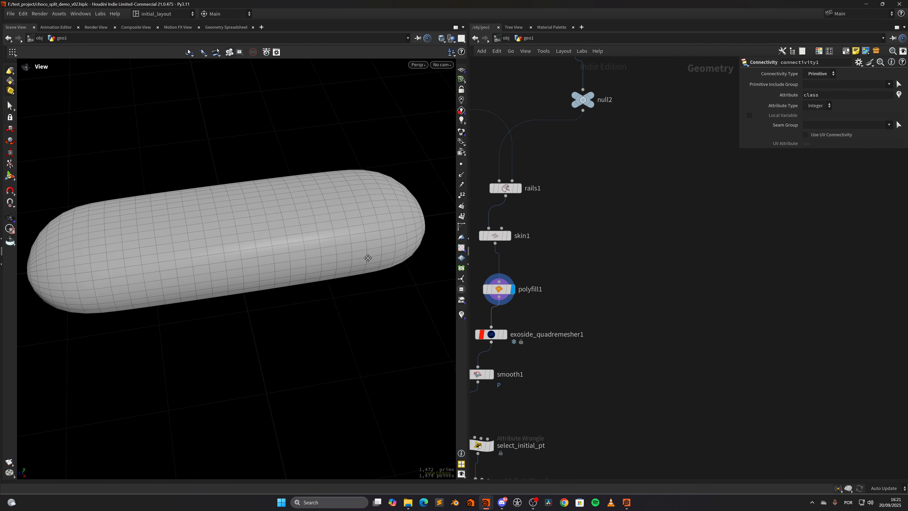
right_click_drag(368, 258, 298, 254)
Display exoside_quadremesher1 and unlock it, accepting that its locked changes are discarded
middle_click_drag(550, 312, 608, 255)
left_click(564, 275)
left_click(534, 297)
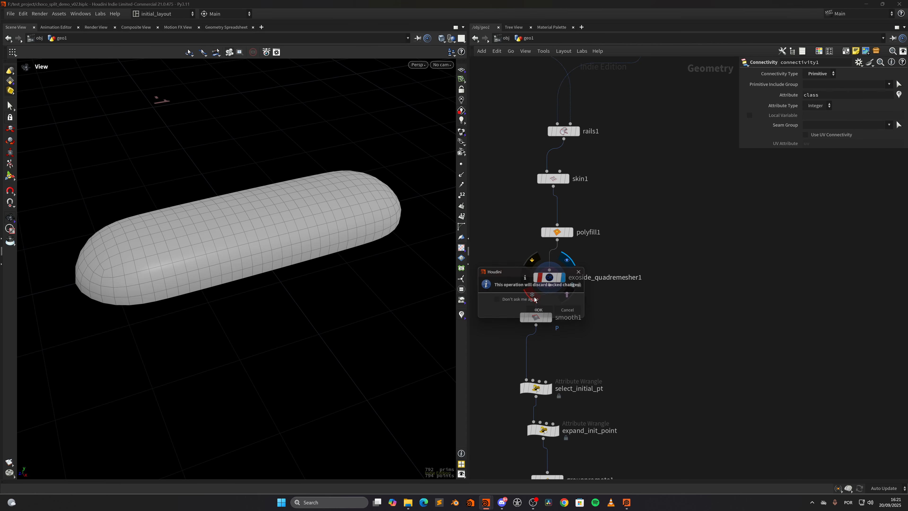
left_click(539, 310)
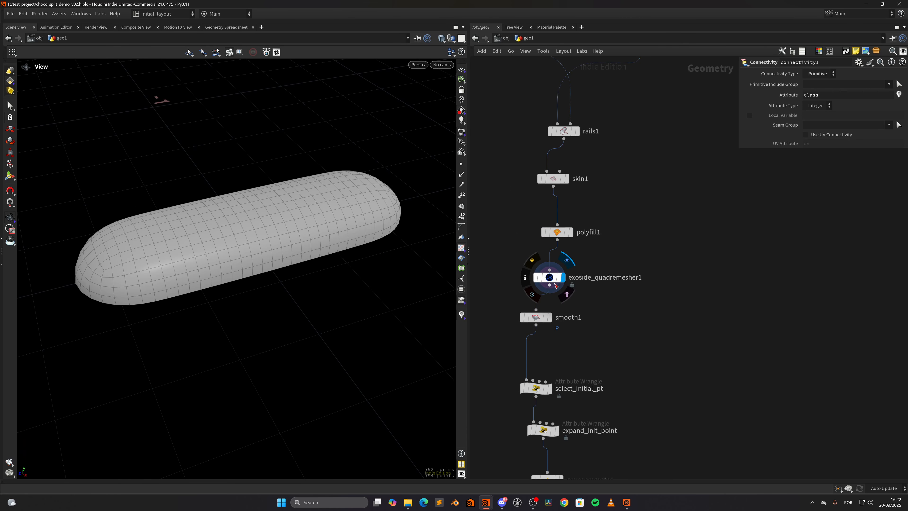
Set exoside_quadremesher1's target quad count to 650 and check the remeshed geometry's info
left_click(554, 280)
left_click_drag(781, 85, 660, 95)
type("6")
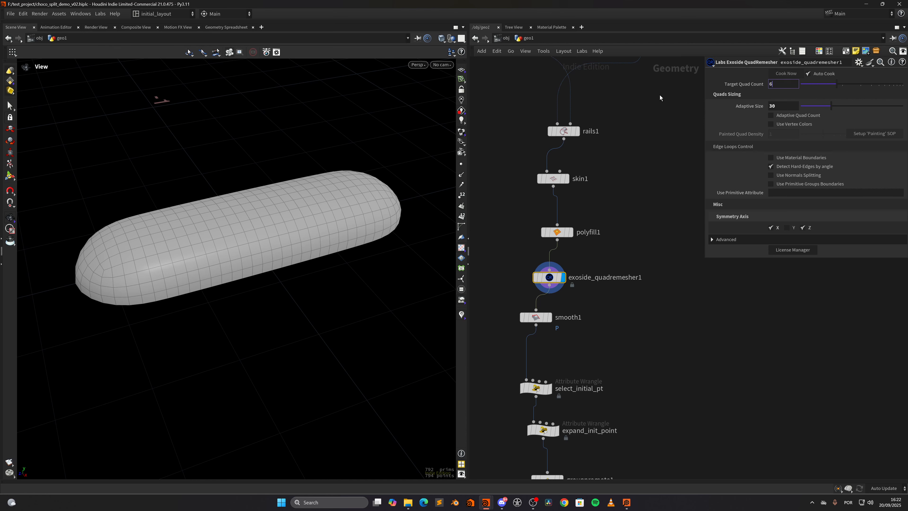
type("50")
key("Return")
middle_click(552, 278)
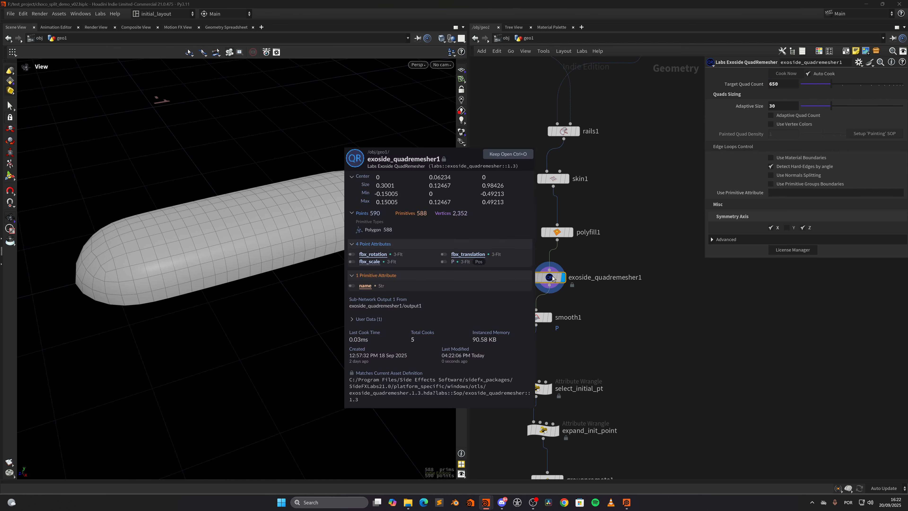
left_click_drag(315, 218, 229, 230)
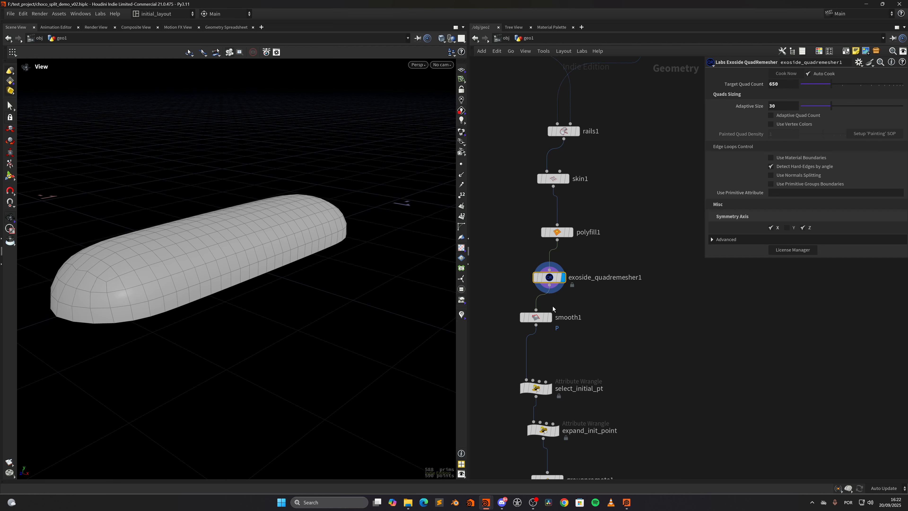
Display smooth1 and select_initial_pt to check the remeshed bar, and save the scene with exoside_quadremesher1 locked again
left_click(550, 316)
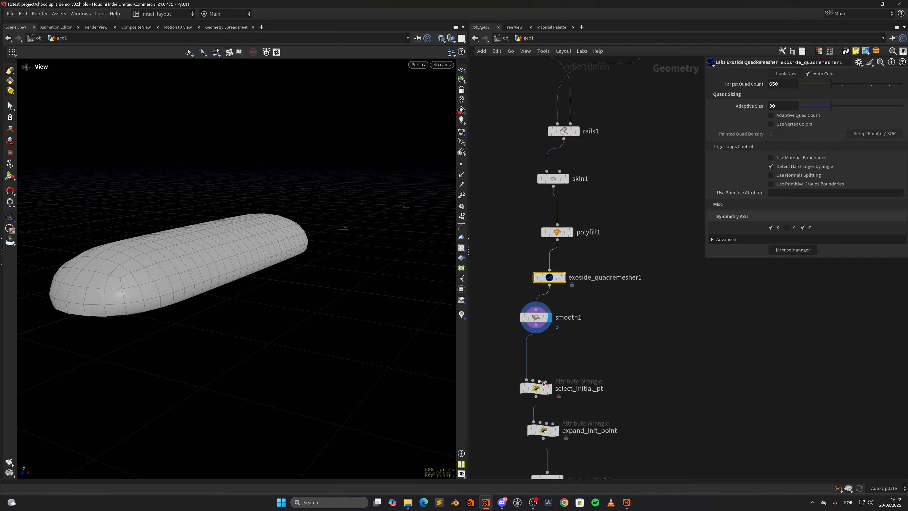
left_click(550, 388)
mouse_move(278, 298)
left_mouse_down()
mouse_move(260, 256)
mouse_move(276, 261)
mouse_move(252, 296)
mouse_move(274, 299)
left_mouse_up()
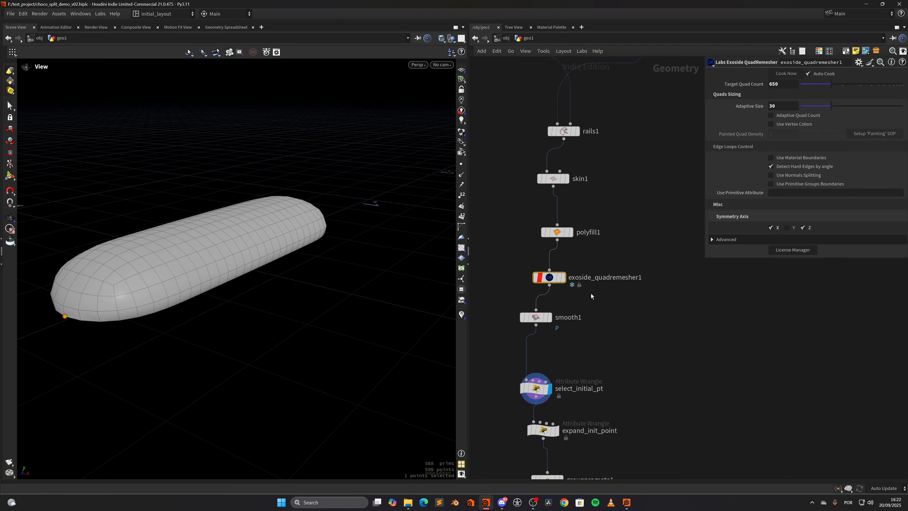
key("ctrl+s")
Display explodedview1 to recook the broken bar, and turn off the UV texture in the viewport
scroll(620, 406, "down", 8)
middle_click_drag(620, 406, 619, 179)
middle_click_drag(618, 461, 614, 244)
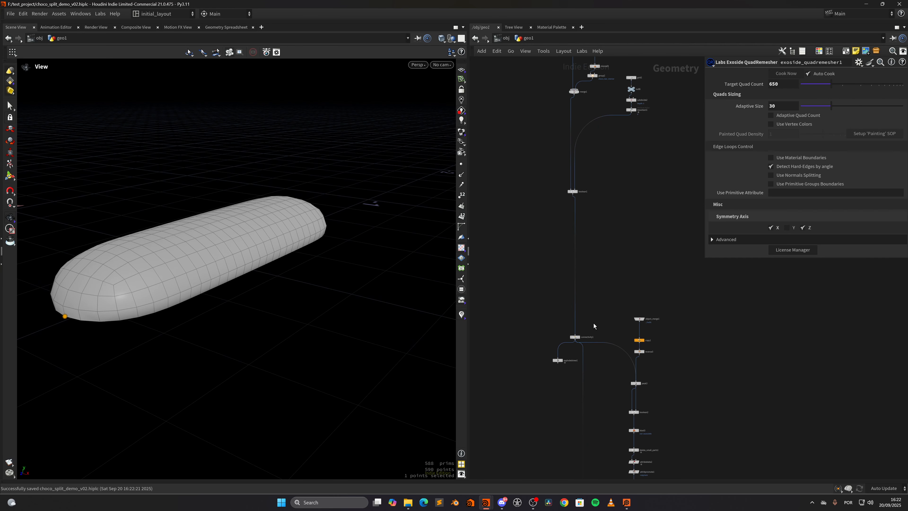
mouse_move(557, 361)
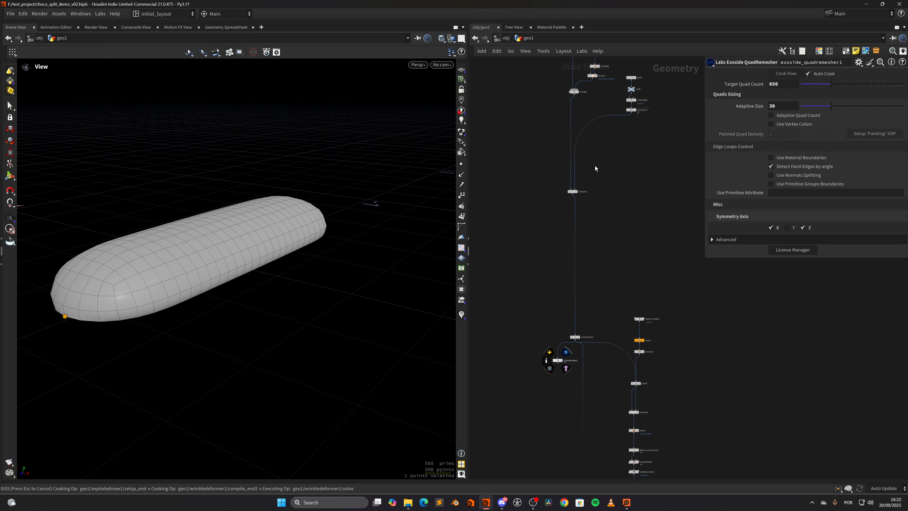
left_click_drag(286, 259, 210, 278)
key("shift+w")
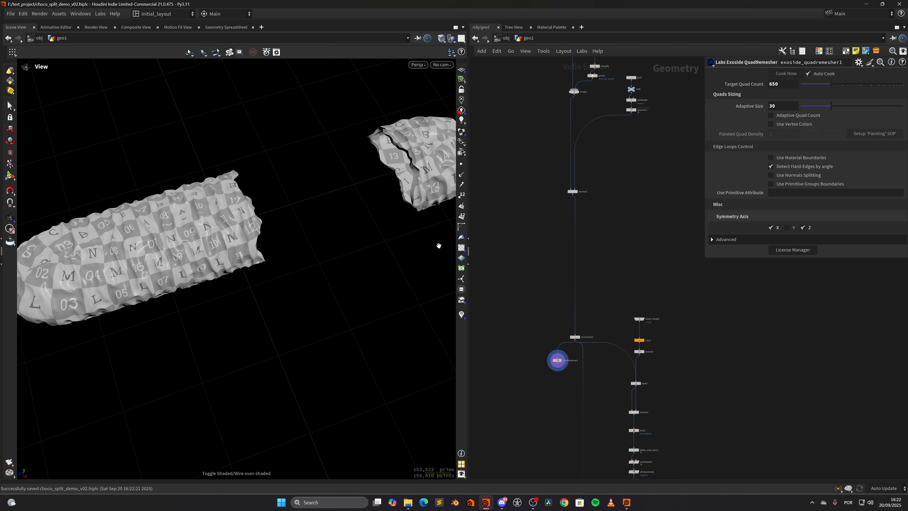
left_click(462, 248)
Inspect the end piece's cut edge and inner surface with wireframe over shading, and save the scene
scroll(267, 240, "up", 4)
middle_click_drag(444, 154, 271, 263)
left_click_drag(270, 263, 291, 267)
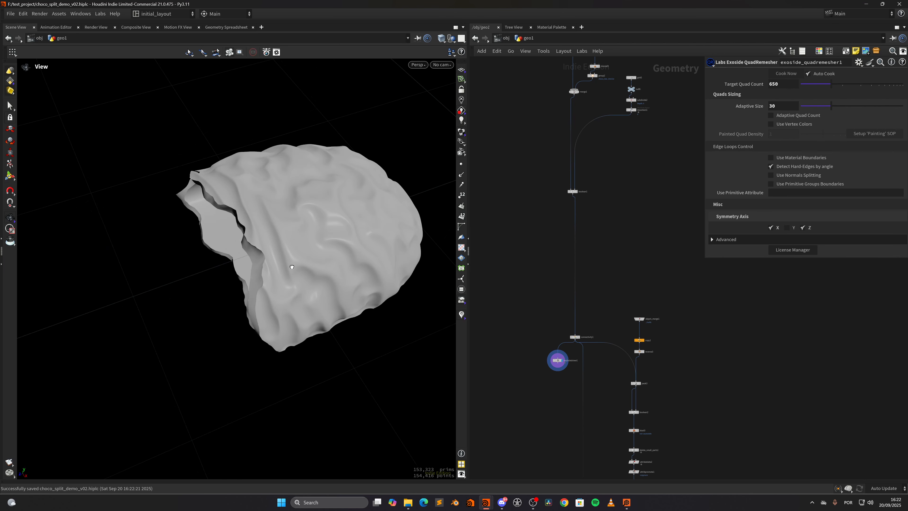
key("shift+w")
key("shift+w")
key("shift+w")
mouse_move(286, 235)
left_mouse_down()
mouse_move(300, 235)
mouse_move(223, 252)
left_mouse_up()
scroll(247, 238, "up", 5)
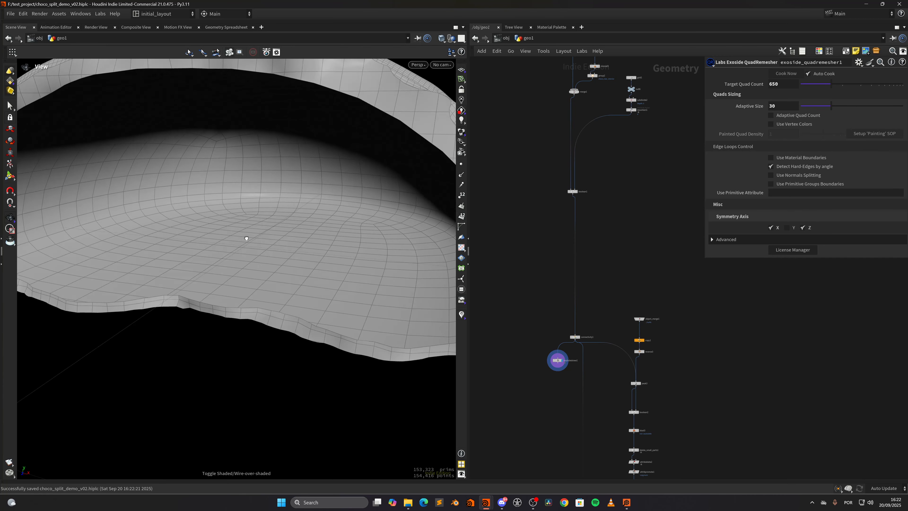
scroll(246, 238, "down", 10)
mouse_move(303, 229)
left_mouse_down()
mouse_move(290, 254)
mouse_move(260, 249)
mouse_move(301, 248)
mouse_move(316, 228)
left_mouse_up()
key("ctrl+s")
Cut the wires running from connectivity1 to the peak3 and boolean2 branch and to the final merge node
scroll(642, 271, "down", 4)
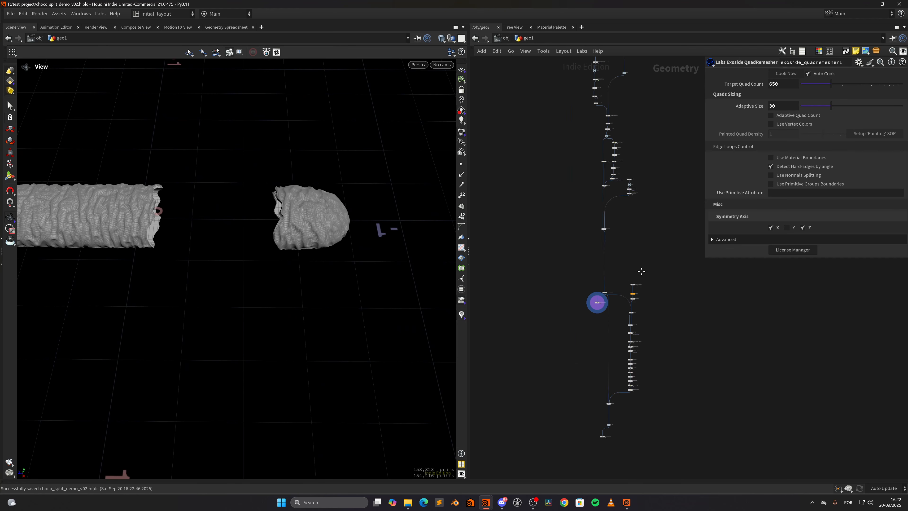
scroll(641, 272, "up", 4)
left_click_drag(622, 441, 561, 160)
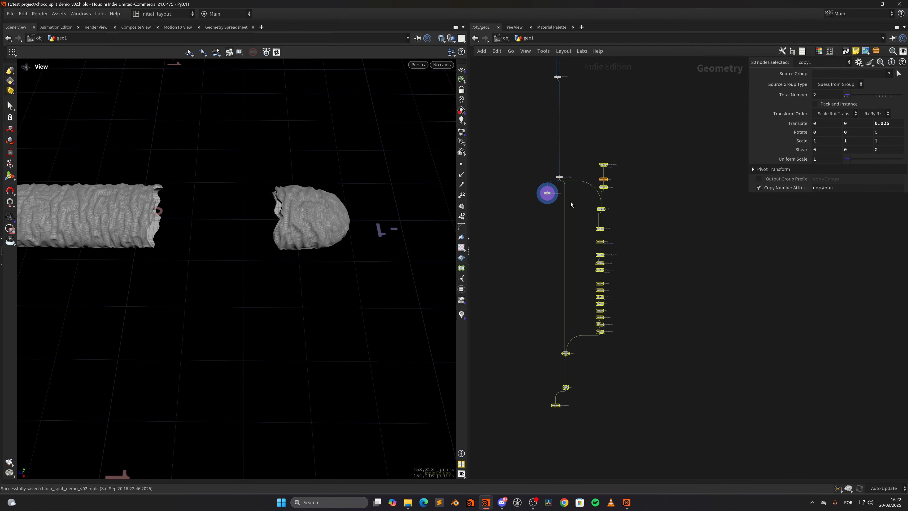
scroll(570, 201, "up", 3)
left_click(572, 168)
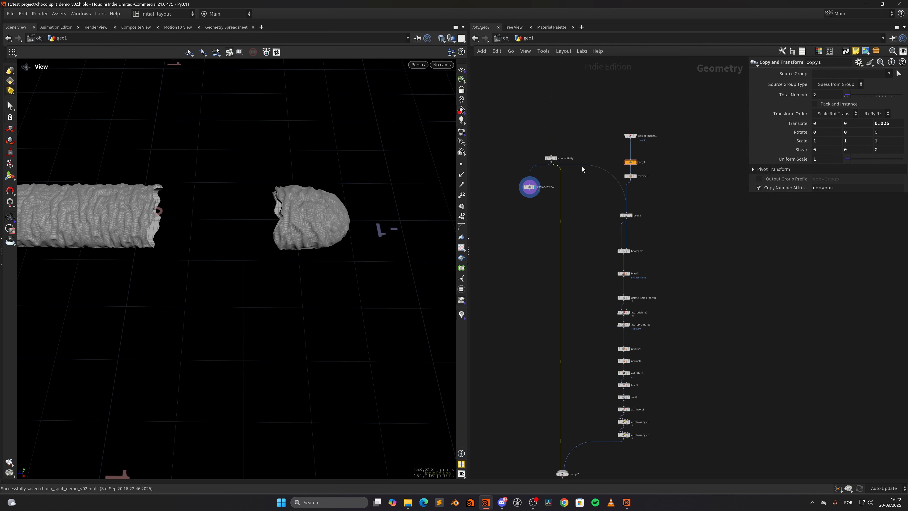
key("y")
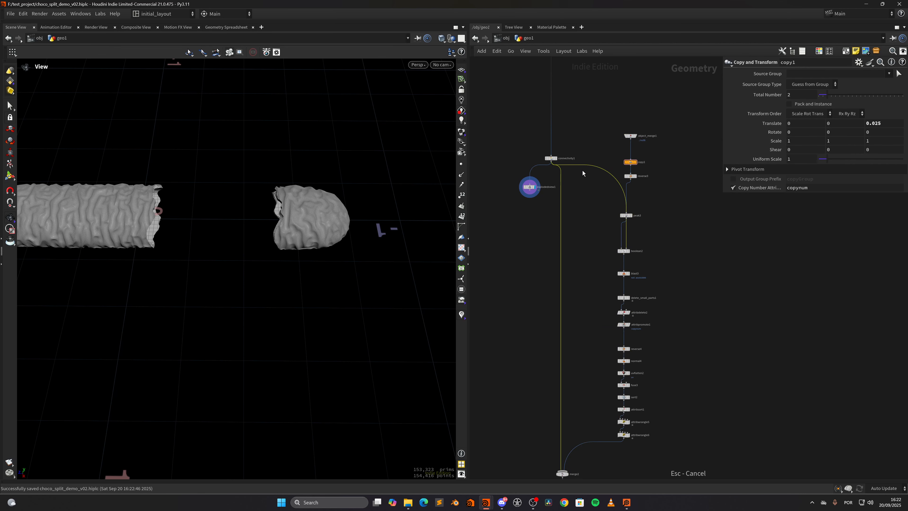
left_click_drag(551, 206, 594, 168)
Move the disconnected node branch, including its merge and end nodes, well away from connectivity1
scroll(579, 239, "down", 4)
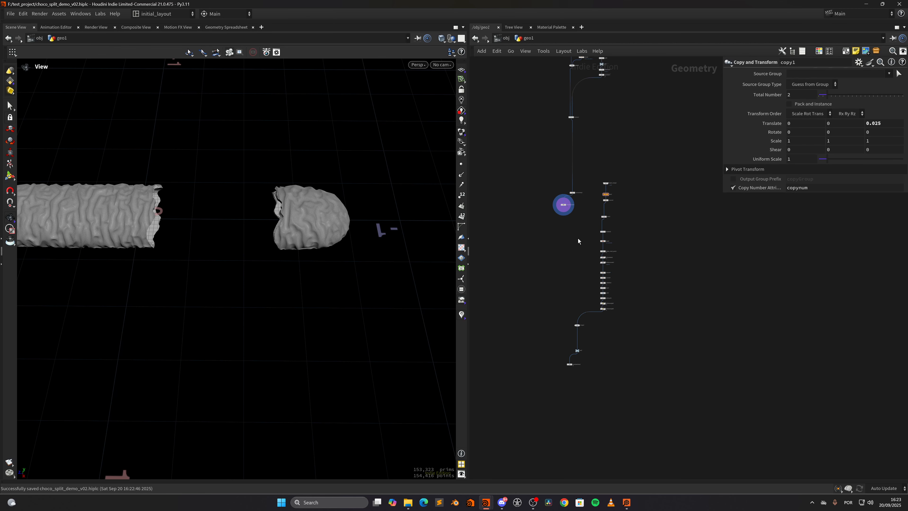
left_click_drag(635, 424, 587, 103)
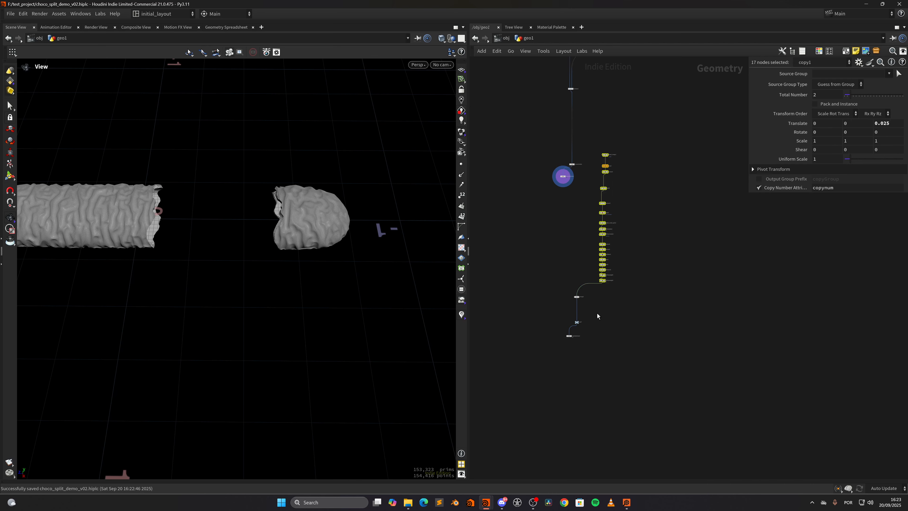
left_click_drag(569, 337, 746, 374, "shift")
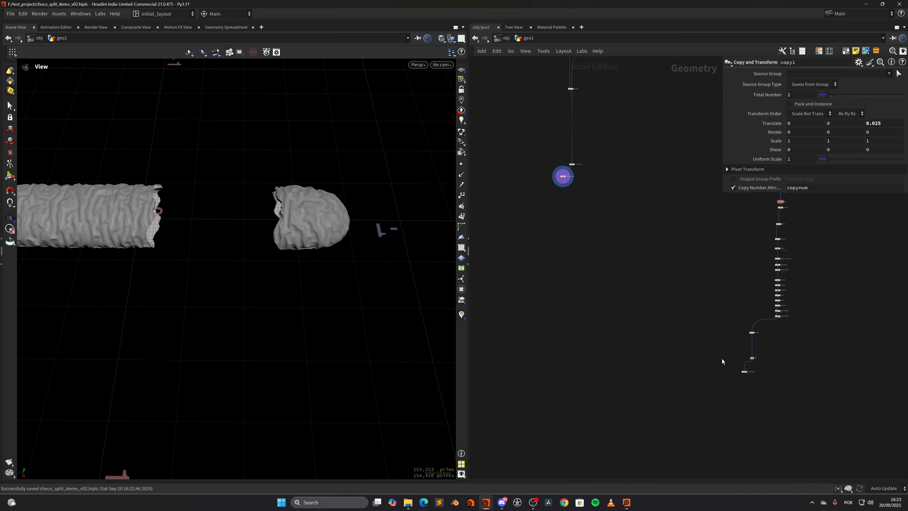
Display explodedview1 and frame the bar in the viewport to view its broken end
scroll(582, 178, "up", 9)
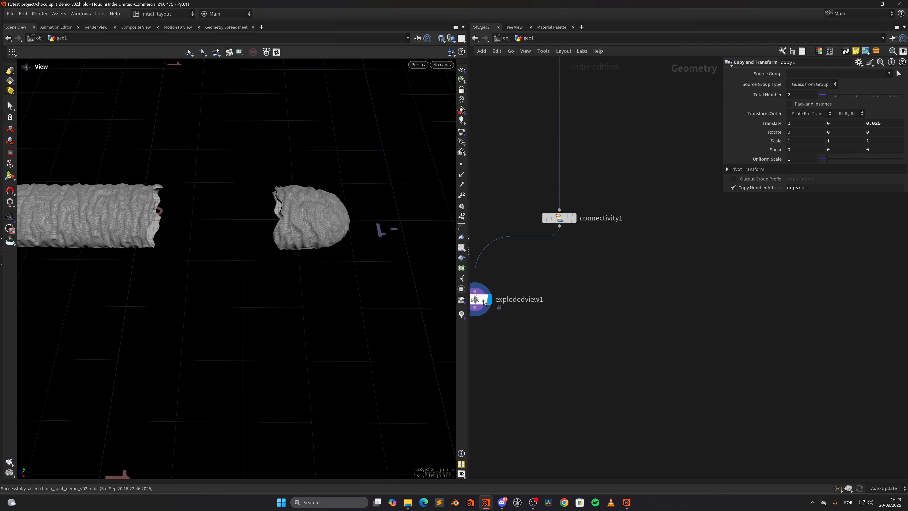
left_click(574, 215)
left_click(540, 265)
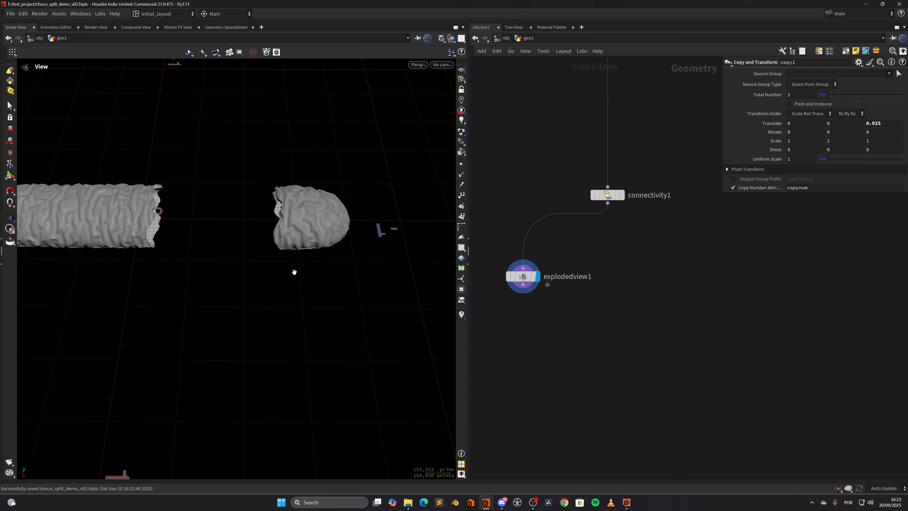
key("f")
scroll(200, 268, "up", 3)
left_click_drag(200, 268, 297, 290)
Switch to MPlay, stop playback and scrub the chocolate break render to frame 52 as a reference
left_click(627, 502)
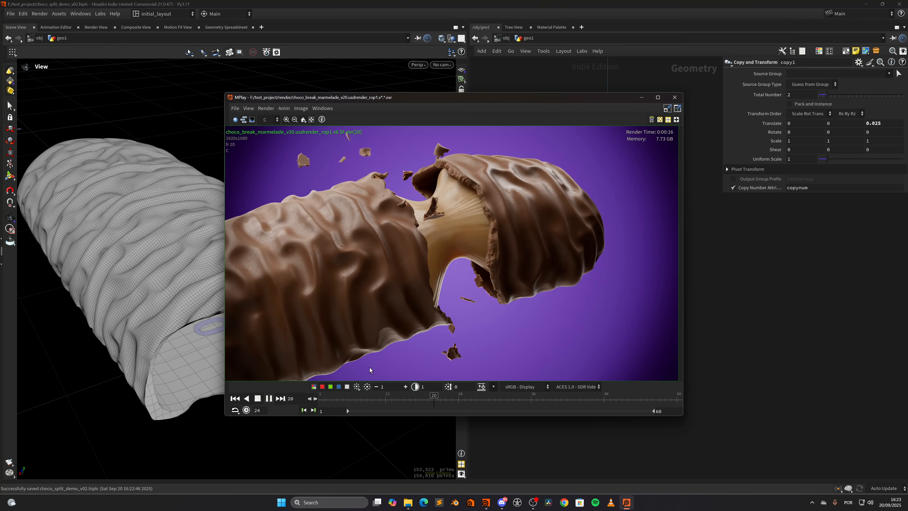
left_click(258, 398)
left_click_drag(464, 394, 626, 391)
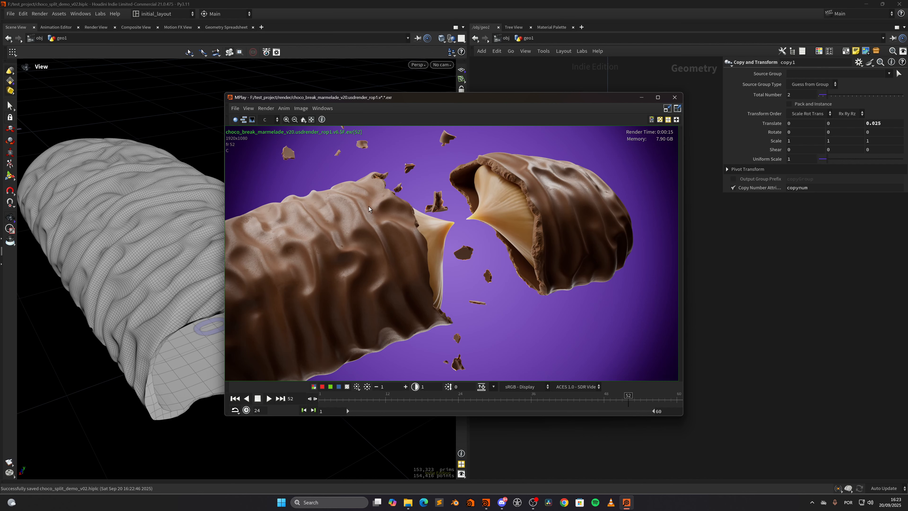
left_click(642, 98)
Examine the cut rim between the bar's outer shell and inner surface up close
left_click_drag(263, 276, 257, 233)
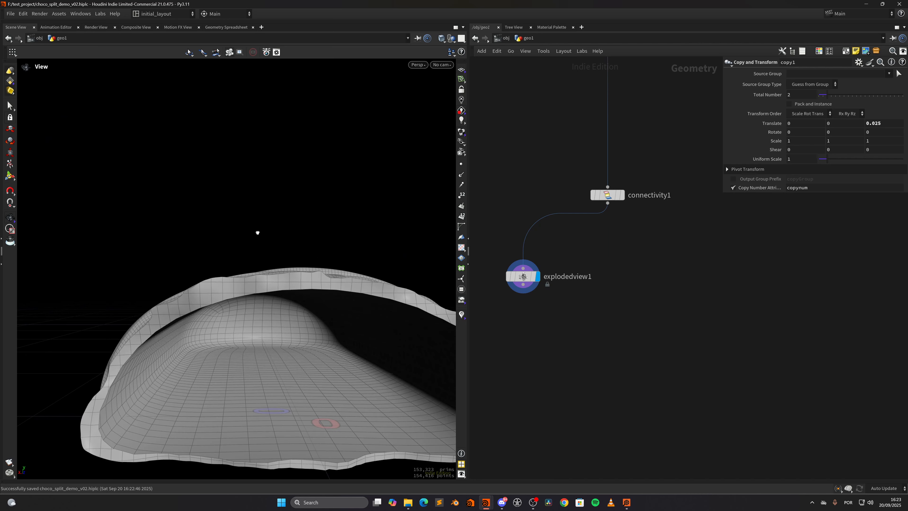
right_click_drag(258, 233, 258, 272)
left_click_drag(258, 272, 228, 253)
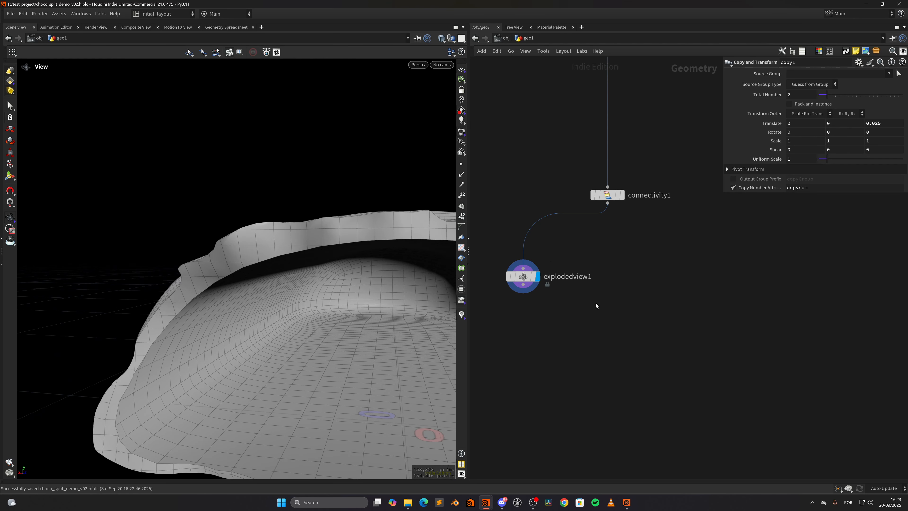
Enable the B Inside A output primitive group on boolean1 and check binsidea in the viewport's group list
scroll(596, 305, "down", 2)
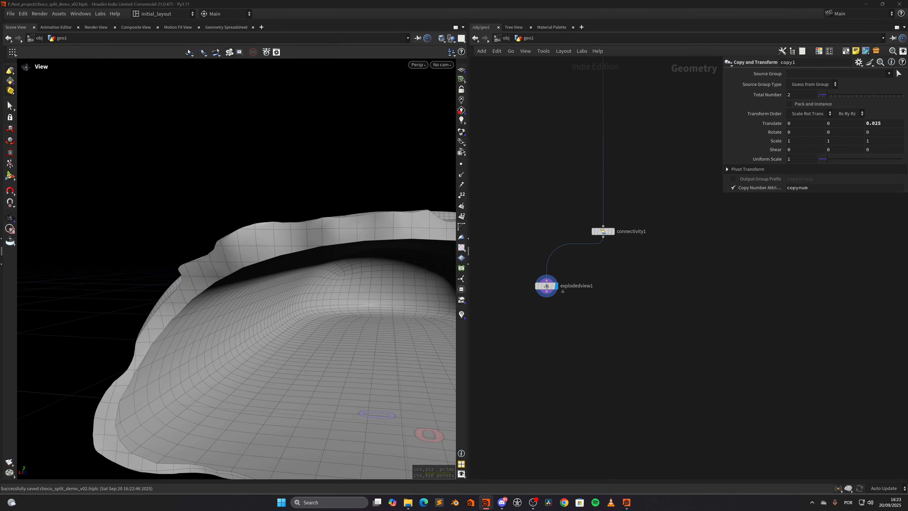
middle_click_drag(671, 100, 611, 278)
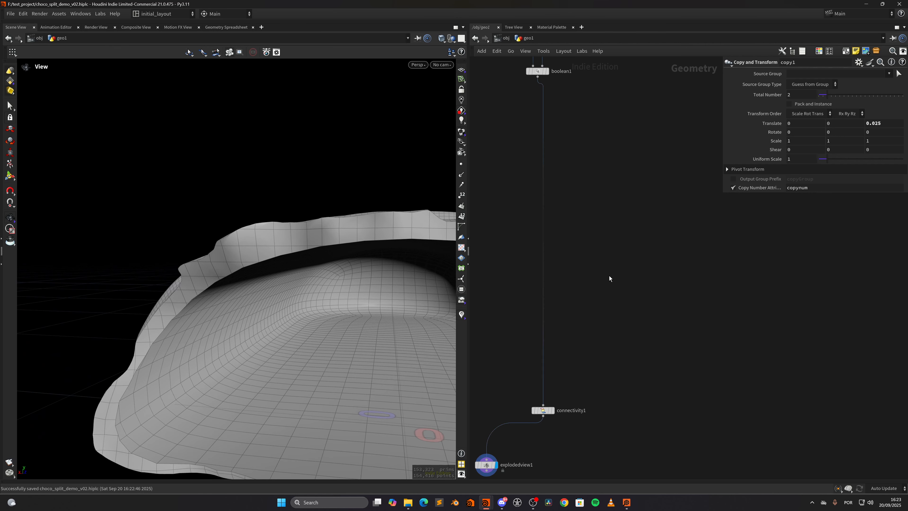
scroll(611, 278, "down", 3)
middle_click_drag(616, 231, 608, 318)
left_click(555, 234)
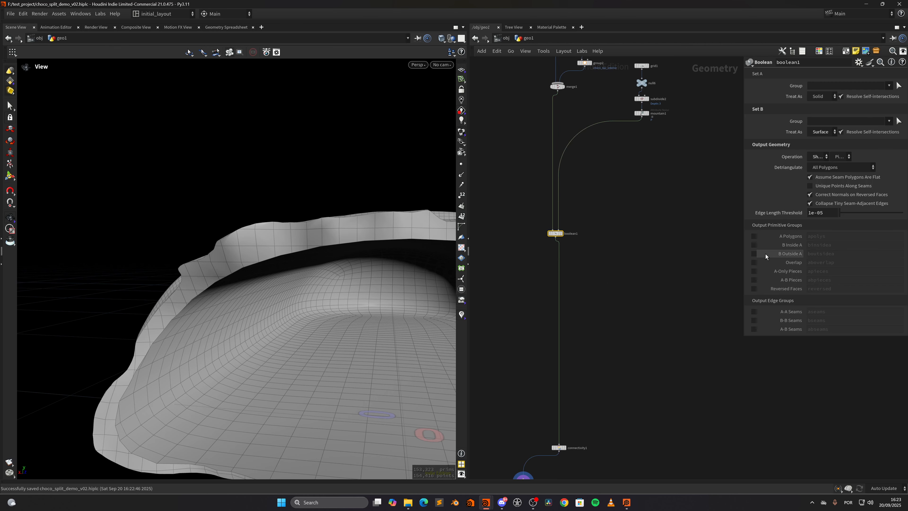
left_click(754, 255)
left_click(754, 256)
left_click(755, 245)
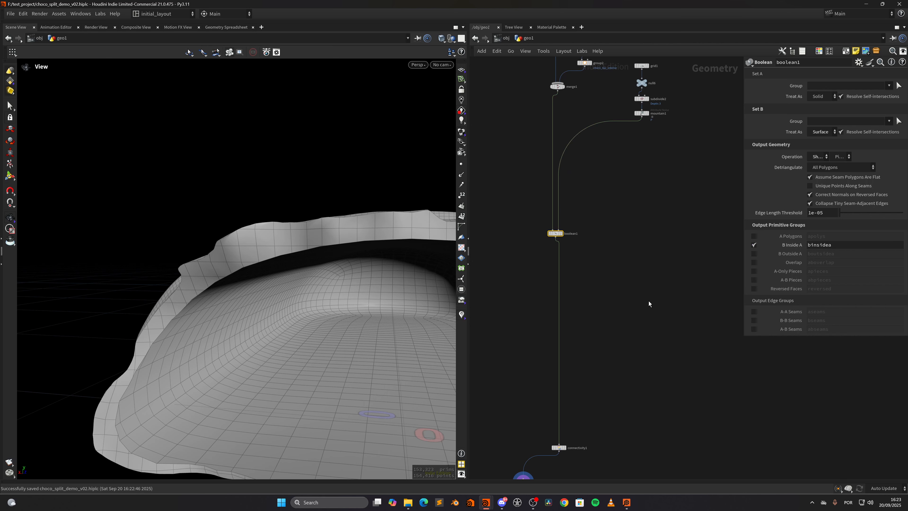
left_click(461, 289)
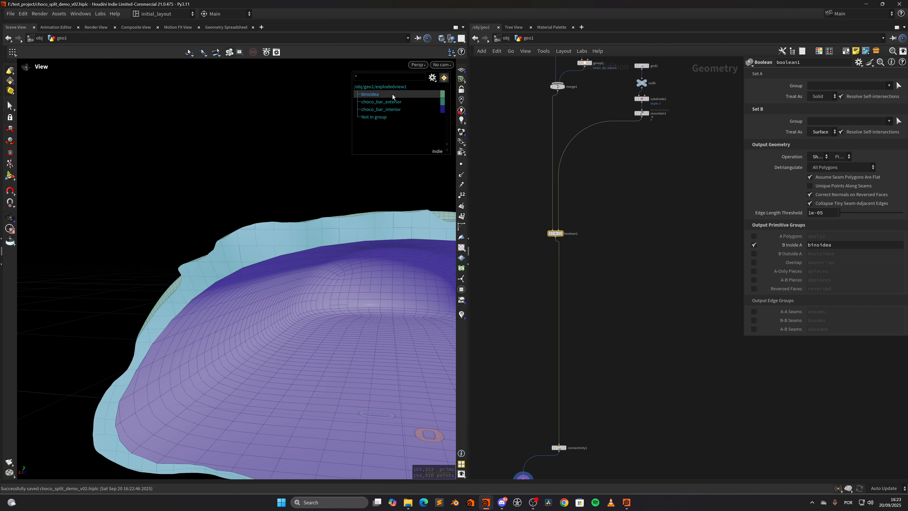
left_click(462, 289)
Add a Split node below connectivity1, connect it to connectivity1's output and display it
middle_click_drag(619, 384, 638, 216)
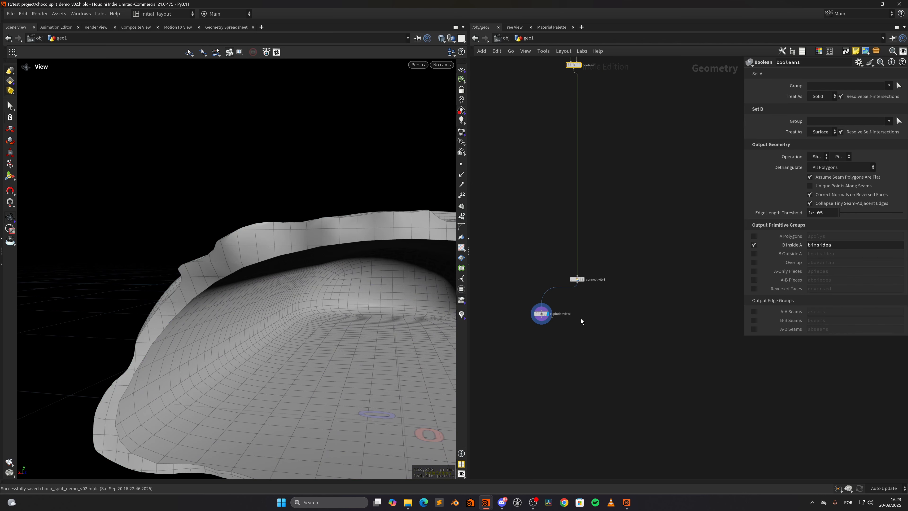
scroll(581, 318, "up", 3)
key("Tab")
type("split")
key("Return")
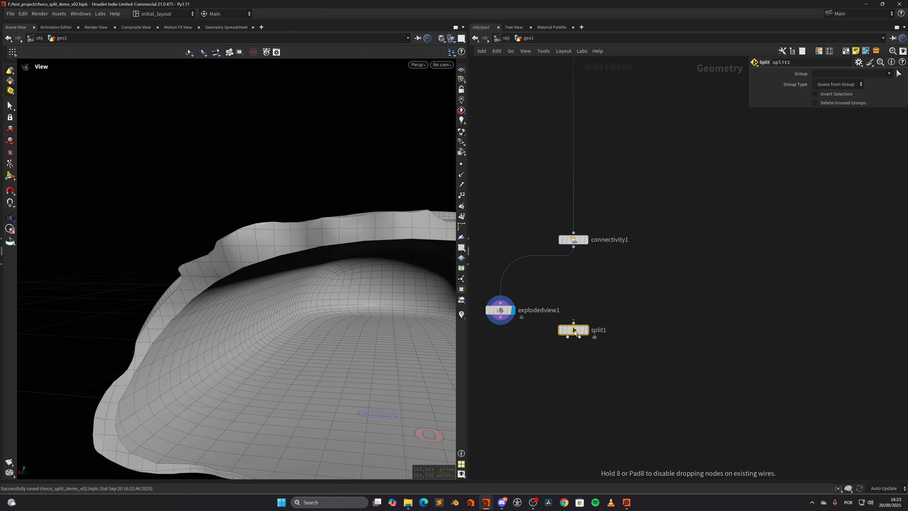
left_click_drag(574, 247, 573, 323)
left_click(586, 329)
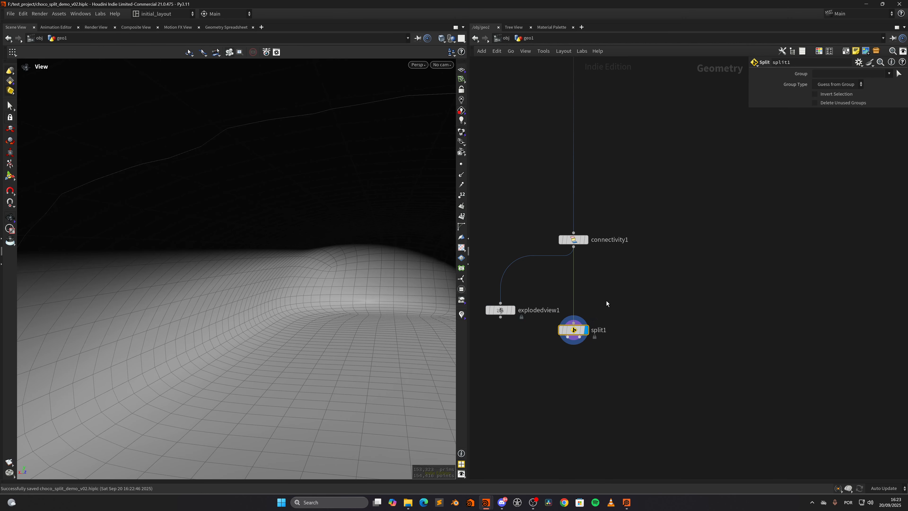
Set split1's Group to binsidea to isolate the cut faces of the chocolate
left_click(890, 74)
left_click(869, 84)
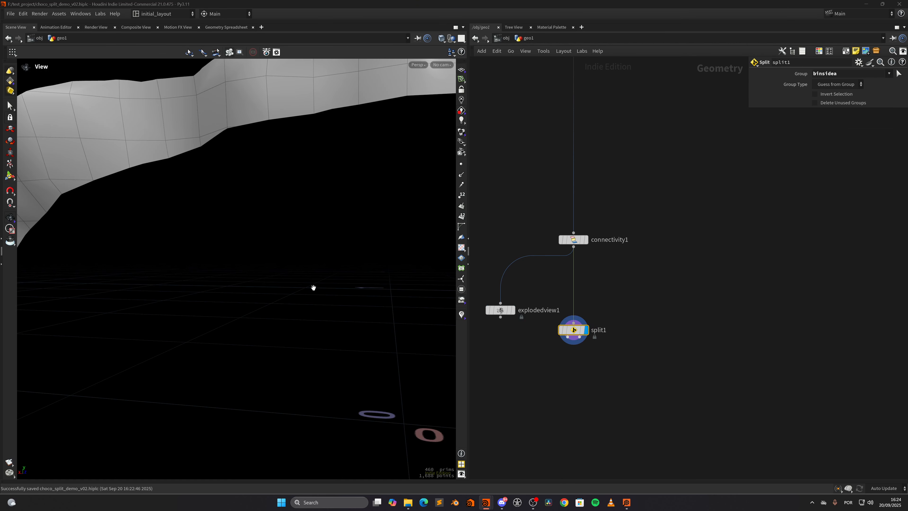
scroll(327, 253, "down", 5)
Try explodedview1 on split1's first output with Primitive piece elements, bypass it, reconnect it to connectivity1 and display split1
left_click_drag(501, 303, 568, 337)
left_click(513, 310)
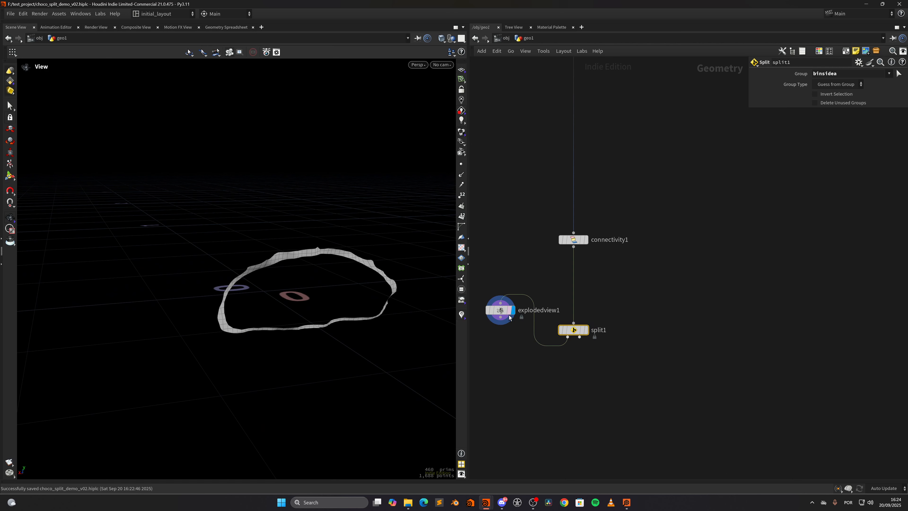
left_click(510, 317)
left_click(811, 104)
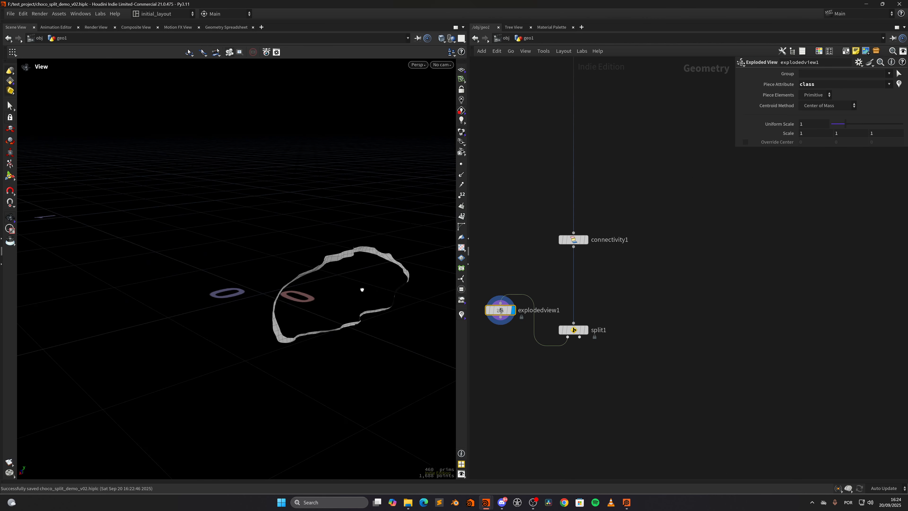
left_click(489, 310)
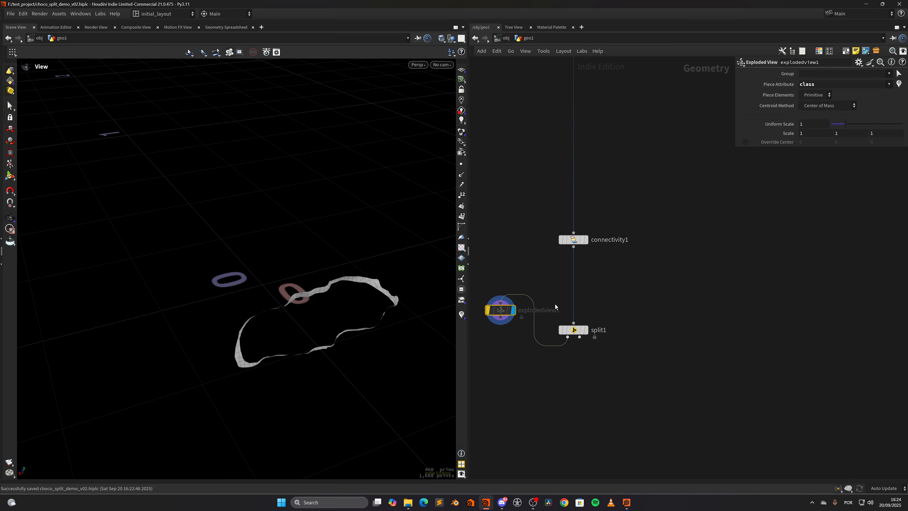
left_click_drag(501, 300, 574, 247)
left_click(586, 330)
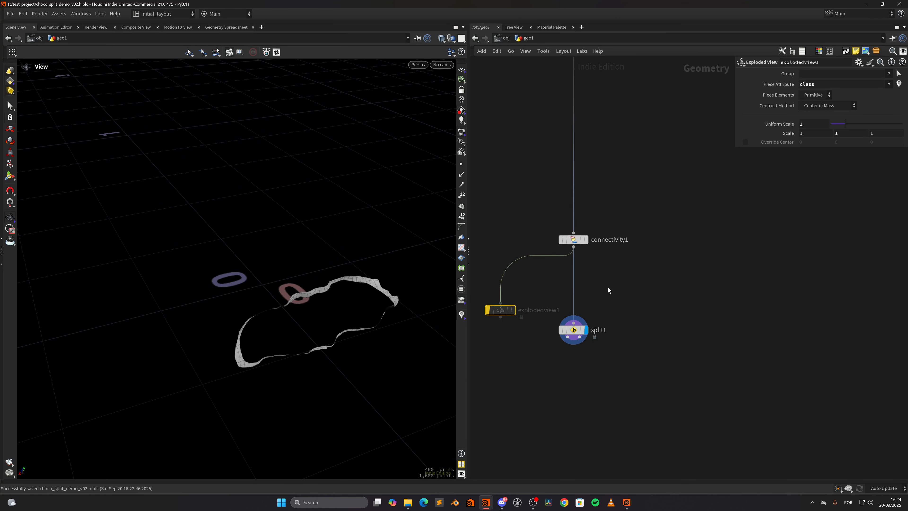
Examine the binsidea strip up close with its element numbers displayed in the viewport
key("h")
left_click(461, 217)
scroll(345, 203, "up", 5)
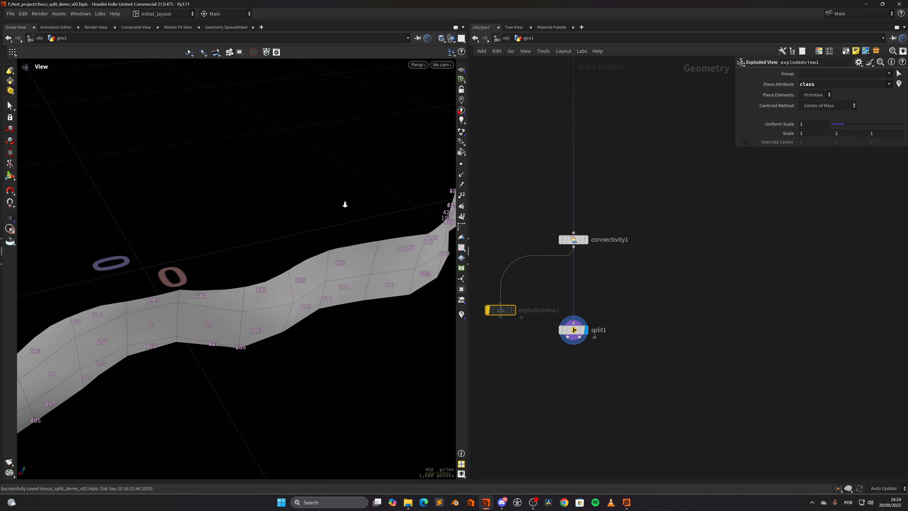
scroll(272, 333, "down", 3)
scroll(331, 297, "up", 1)
key("h")
scroll(315, 223, "up", 5)
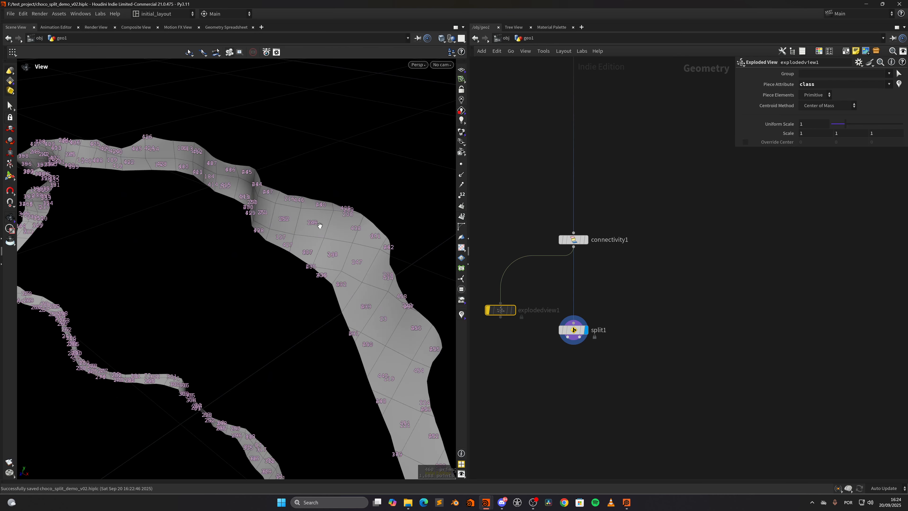
left_click_drag(321, 227, 270, 274)
scroll(269, 274, "down", 2)
scroll(269, 274, "down", 4)
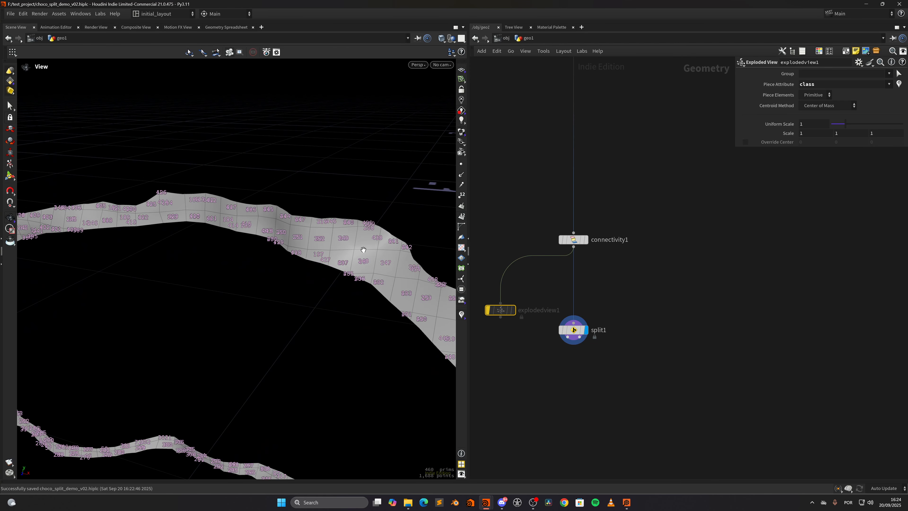
scroll(363, 248, "down", 5)
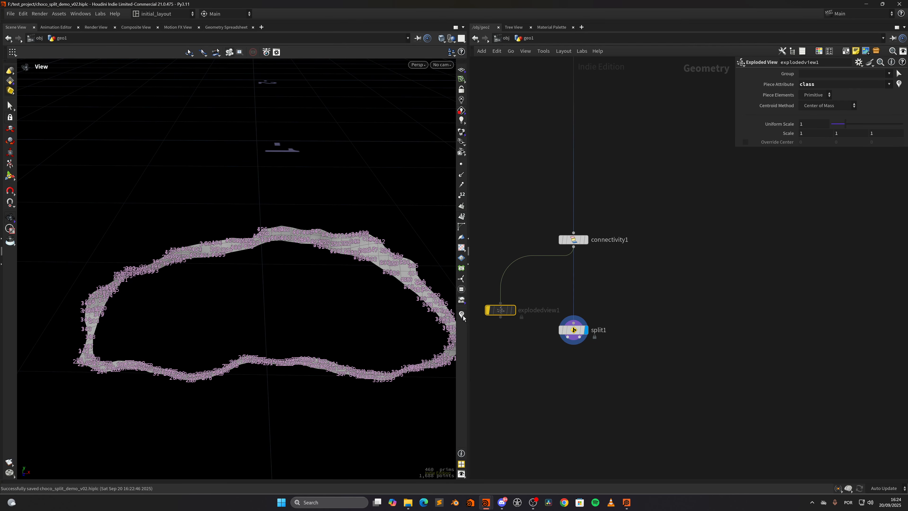
Check split1's primitive groups in the viewport's group list, and hide the list and element numbers
left_click(462, 290)
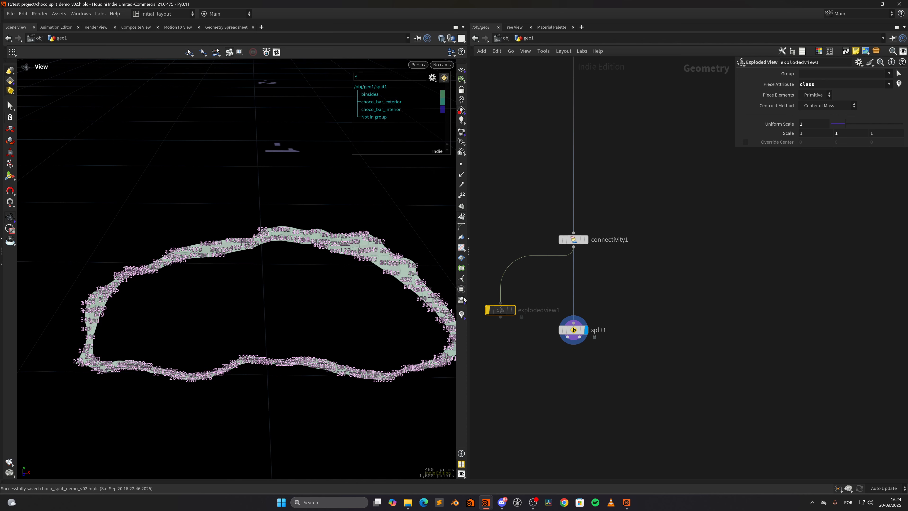
left_click(461, 290)
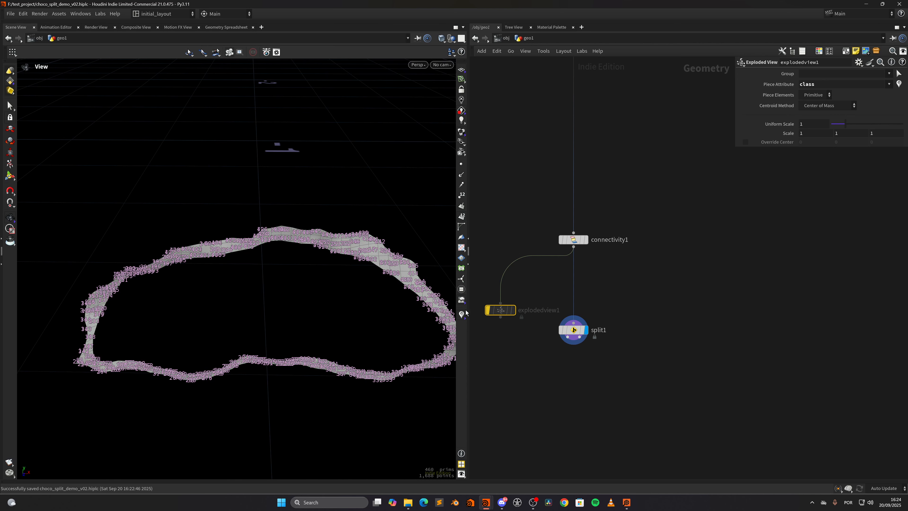
left_click(462, 206)
left_click_drag(416, 252, 437, 264)
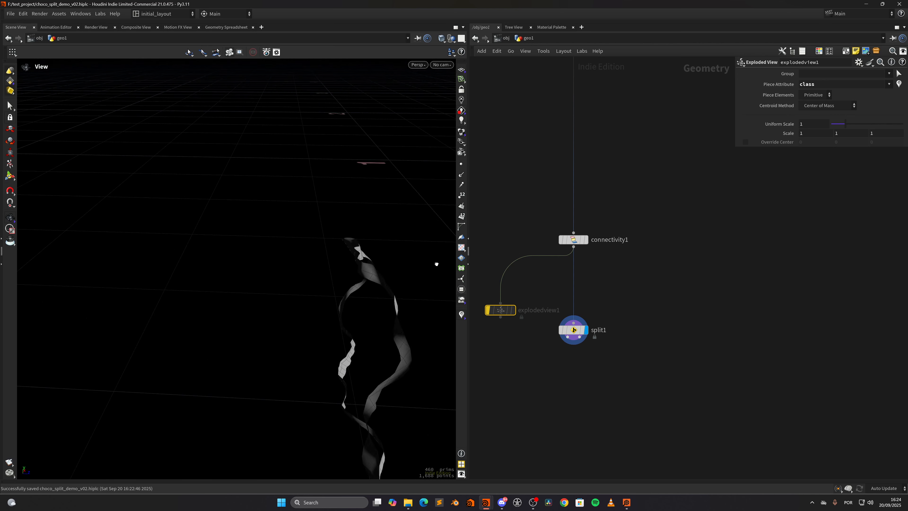
Test explodedview1 on split1's first output with Piece Elements at Point and Uniform Scale 1.73, and reconnect it to connectivity1
left_click_drag(510, 310, 532, 392)
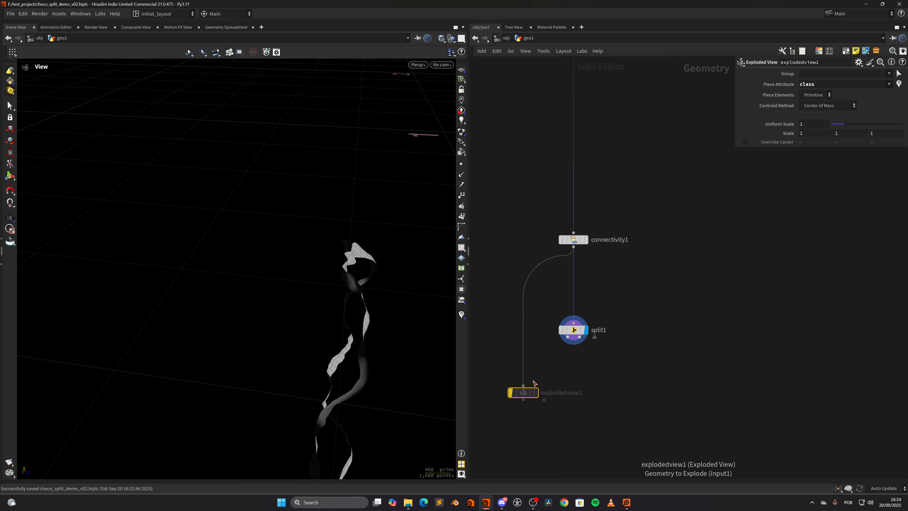
key("ctrl+z")
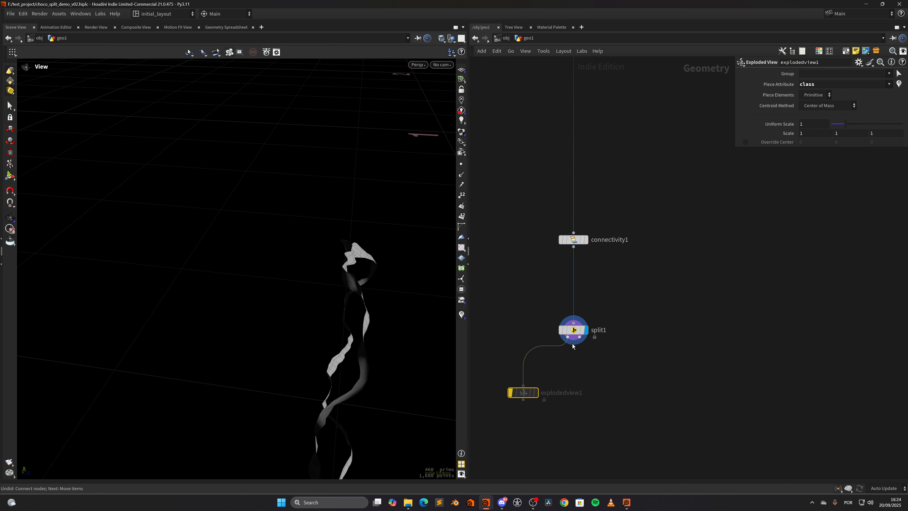
left_click(536, 393)
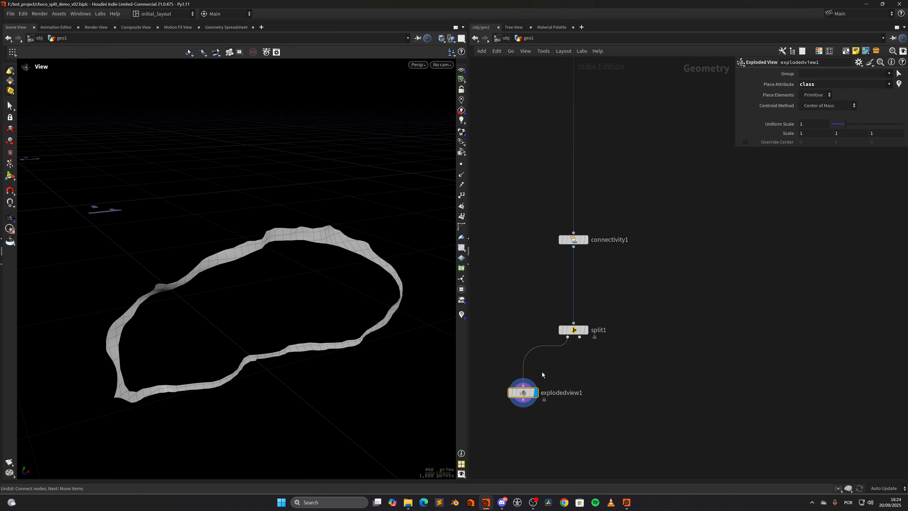
left_click(814, 113)
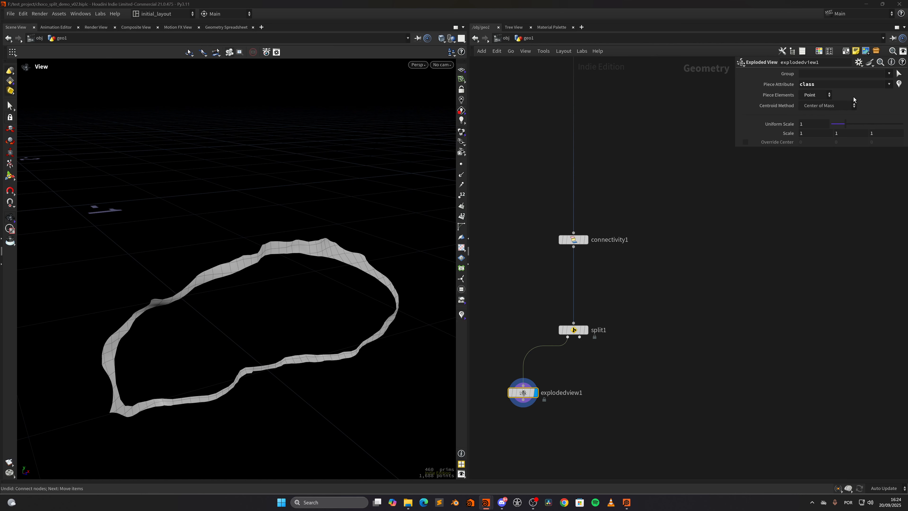
left_click_drag(845, 124, 855, 124)
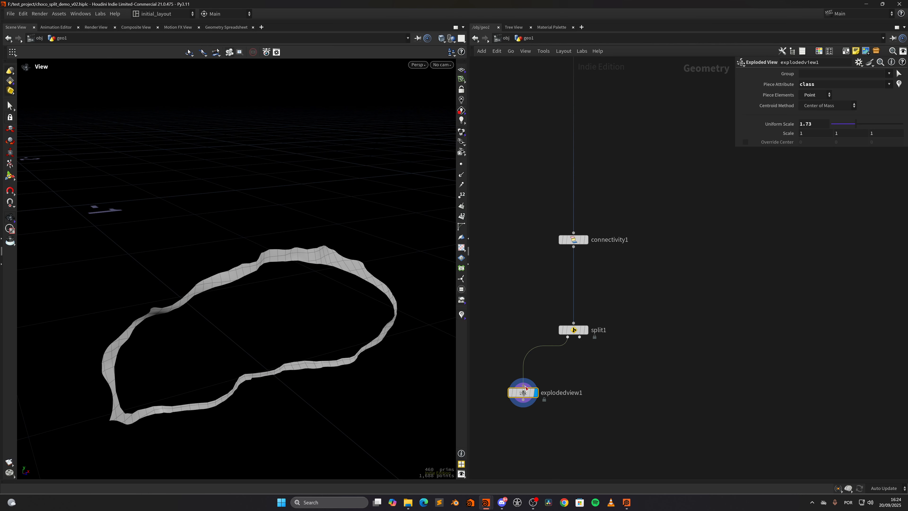
left_click_drag(524, 385, 479, 371)
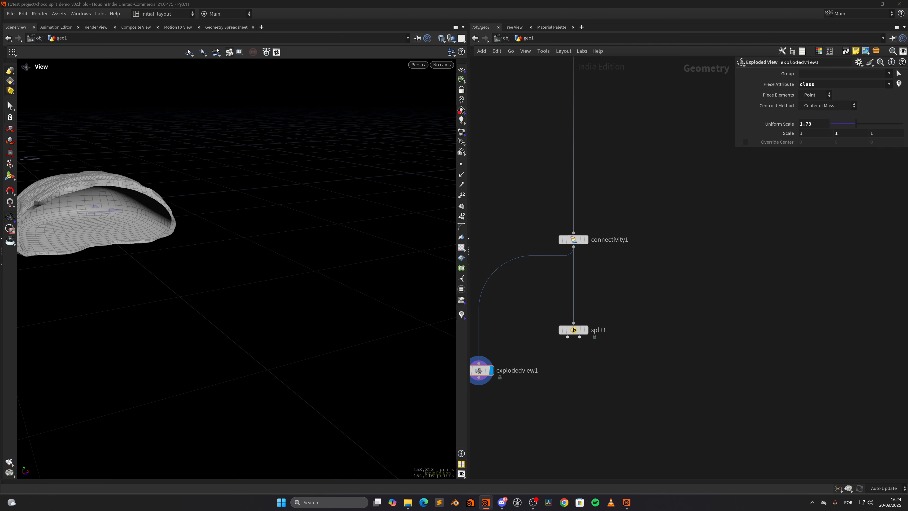
Save the scene and display split1 to view the isolated cut strip
scroll(576, 363, "up", 3)
middle_click_drag(582, 362, 586, 320)
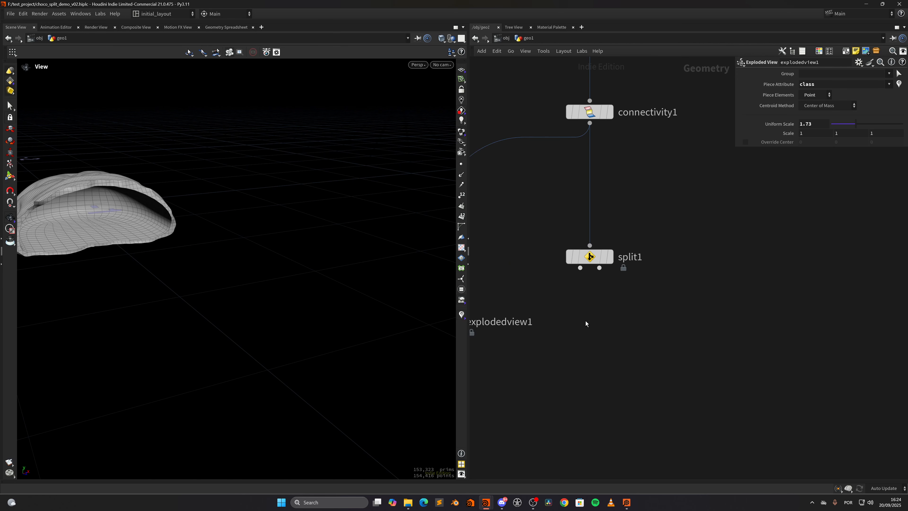
key("ctrl+s")
left_click(610, 256)
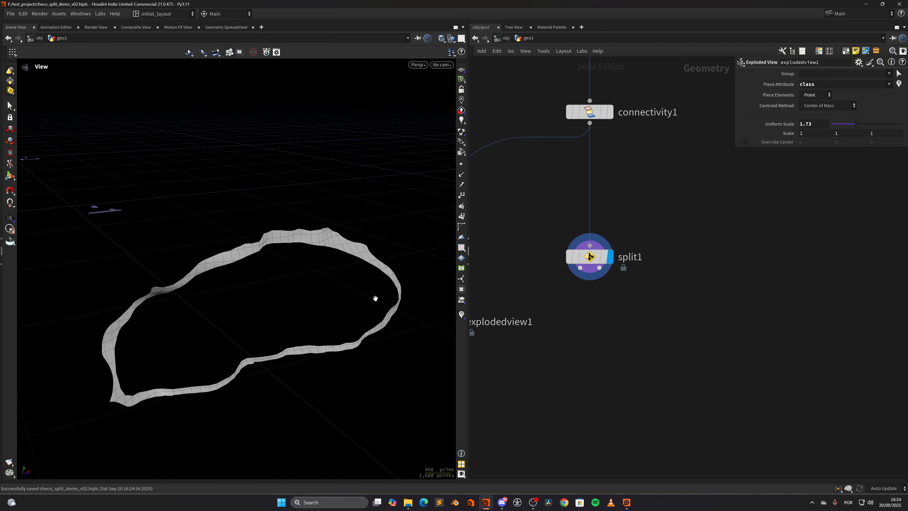
left_click_drag(365, 288, 385, 282)
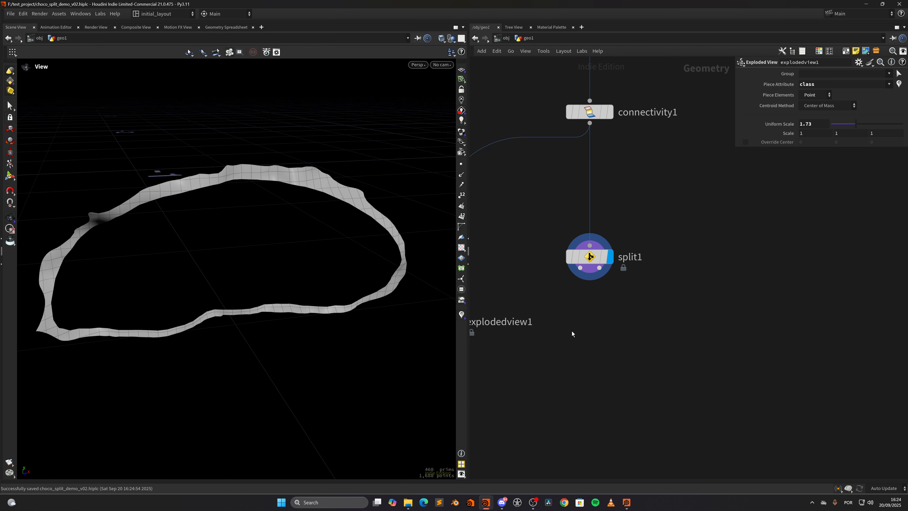
Add two Null nodes below split1, connect one to each of its outputs, and display the one on the first output
key("Tab")
type("null")
key("Return")
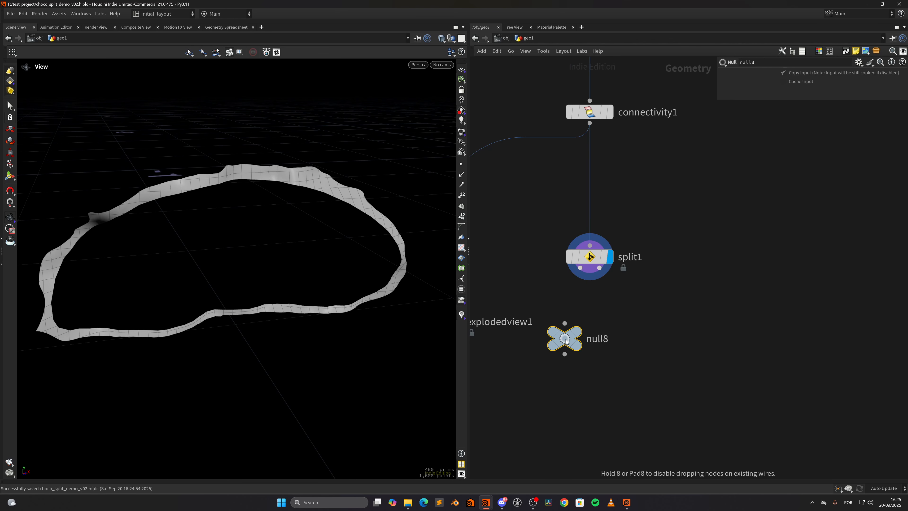
left_click(581, 268)
left_click(566, 335)
left_click_drag(565, 339, 546, 363, "alt")
left_click(698, 312)
left_click(546, 362)
Add a Pack node below null8 and connect it to null8's output
middle_click_drag(591, 373, 589, 315)
left_click(583, 317)
key("Tab")
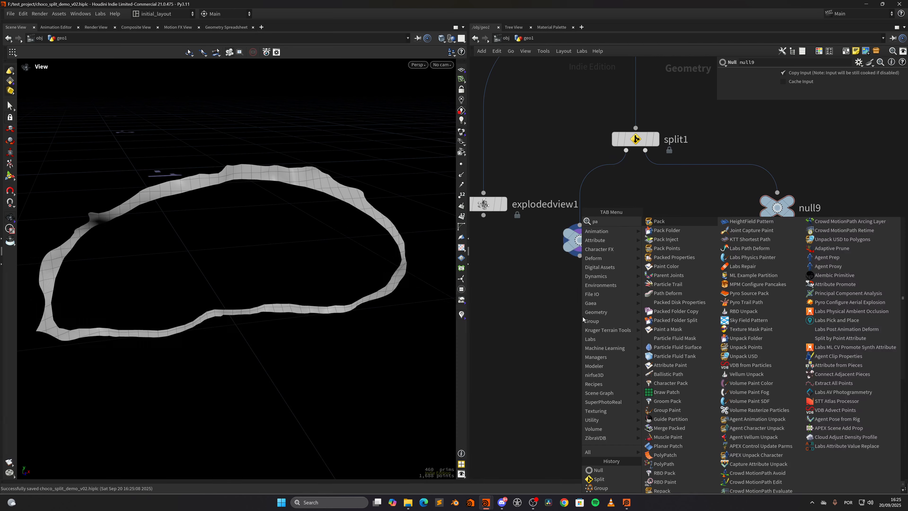
type("pack")
key("Return")
left_click(583, 317)
left_click_drag(579, 305, 580, 256)
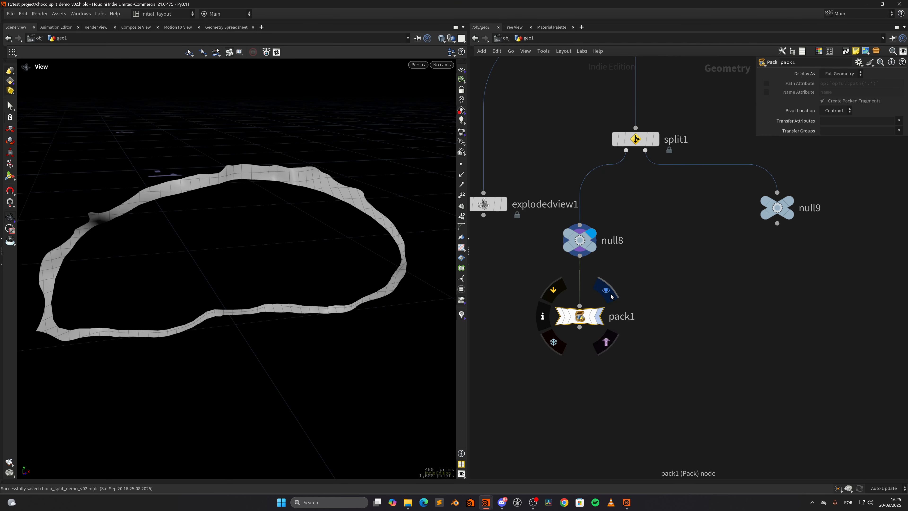
Display pack1 and enable its Name Attribute, set to class
left_click(600, 317)
left_click(766, 92)
double_click(832, 91)
type("cçl")
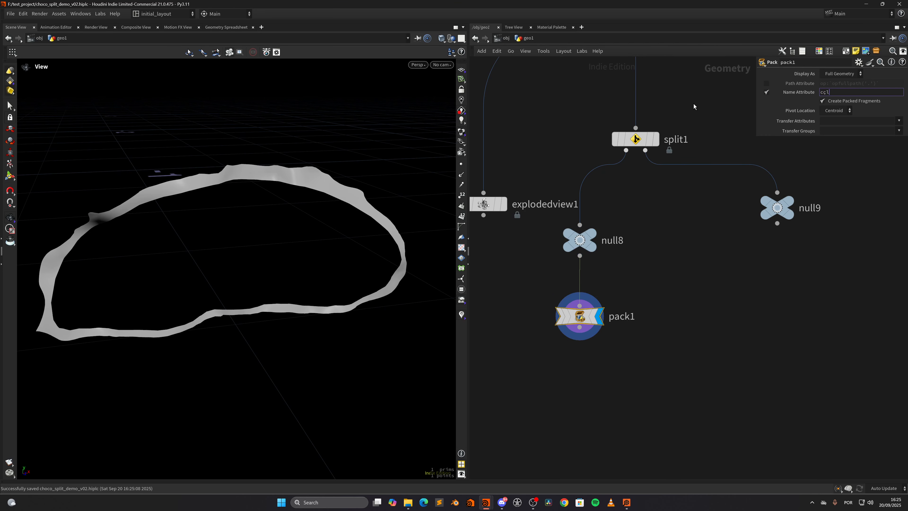
type("ss")
key("Return")
scroll(354, 318, "down", 3)
middle_click_drag(354, 318, 367, 297)
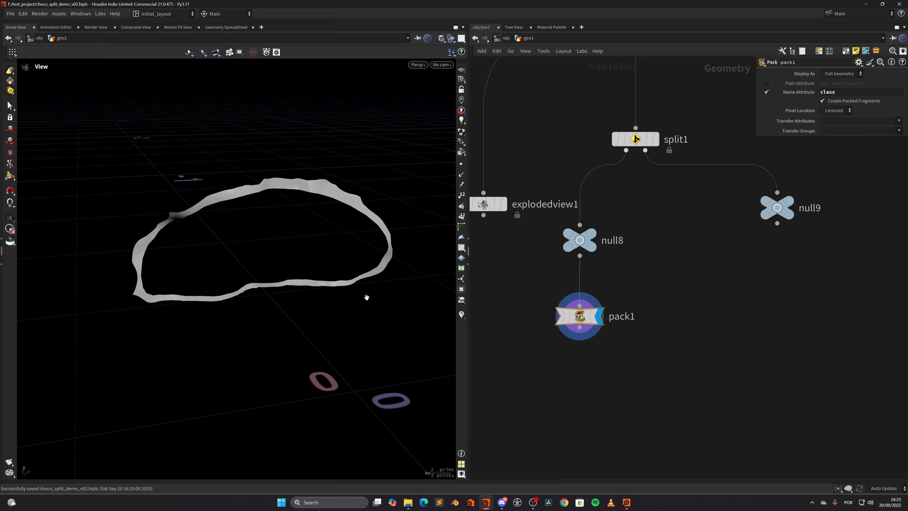
Add an Attribute Wrangle connected to pack1, display it, rename it explode_z and widen its parameter area
key("Tab")
type("attwr")
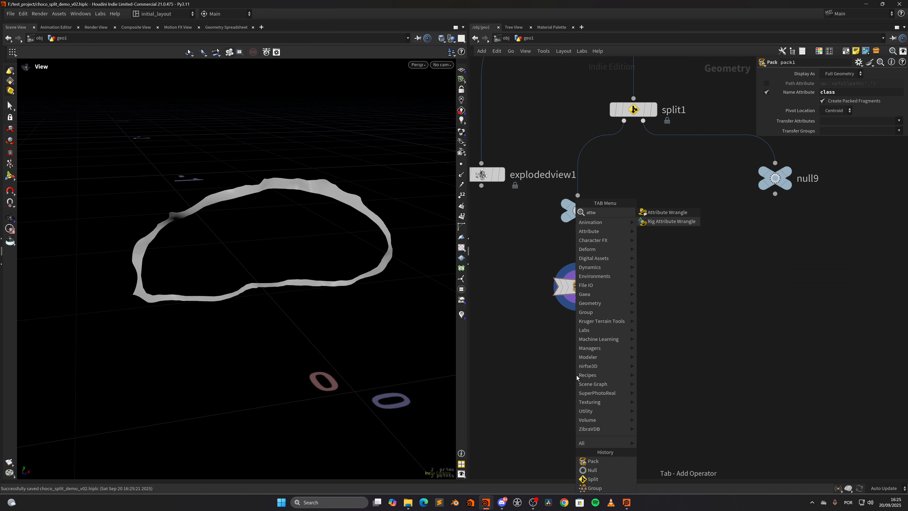
key("Return")
left_click(577, 376)
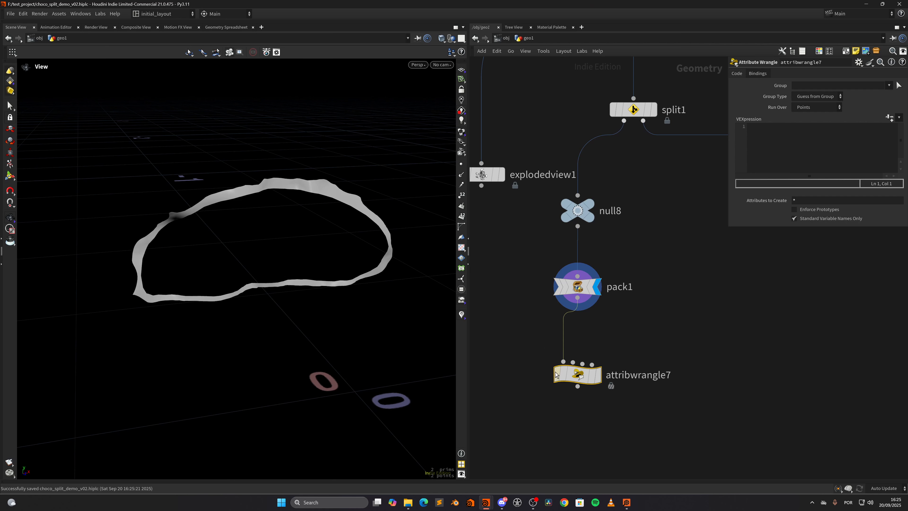
double_click(629, 368)
type("explod")
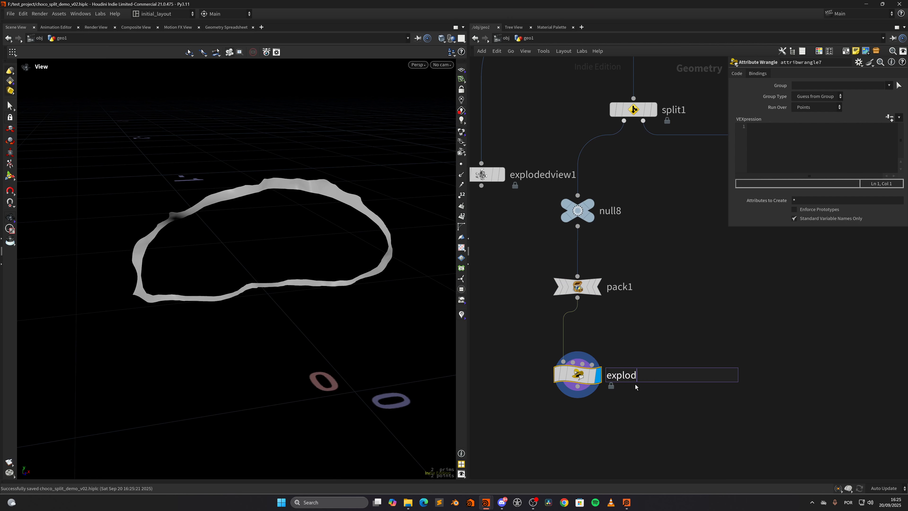
type("e_z")
key("Return")
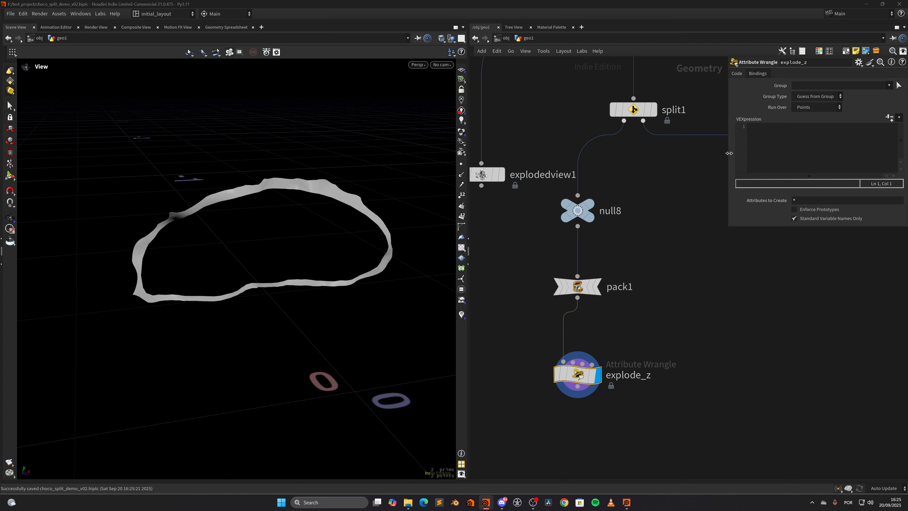
left_click_drag(729, 153, 648, 153)
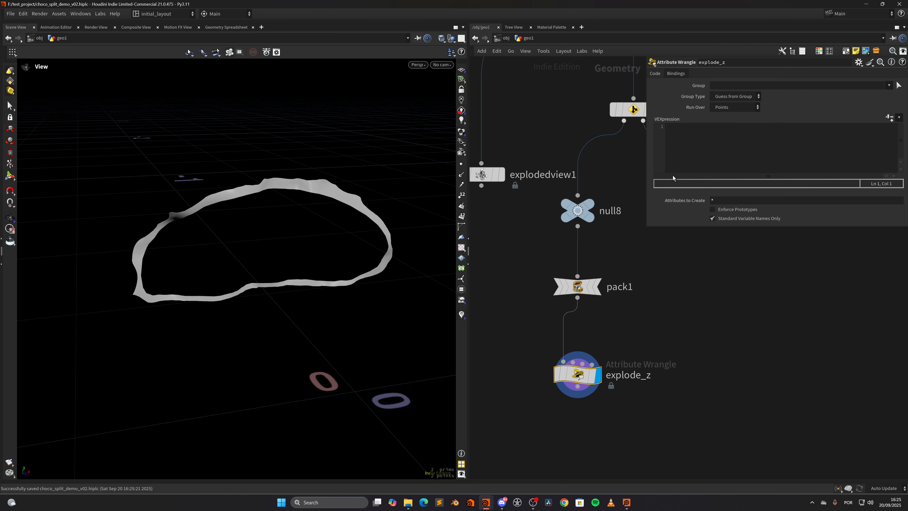
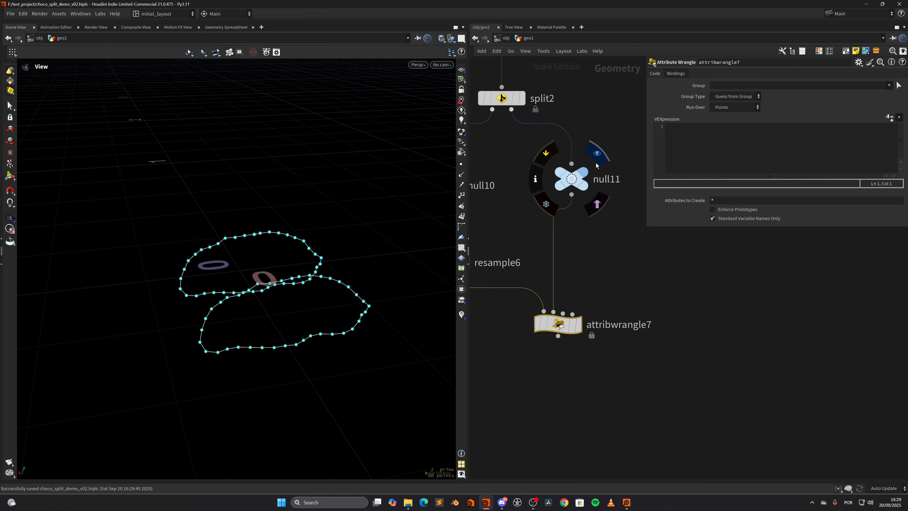
Display attribwrangle7 and enter the VEX expression v@P = minpos(1, v@P); to snap the resampled curves to the null11 geometry
left_click(597, 152)
left_click(590, 301)
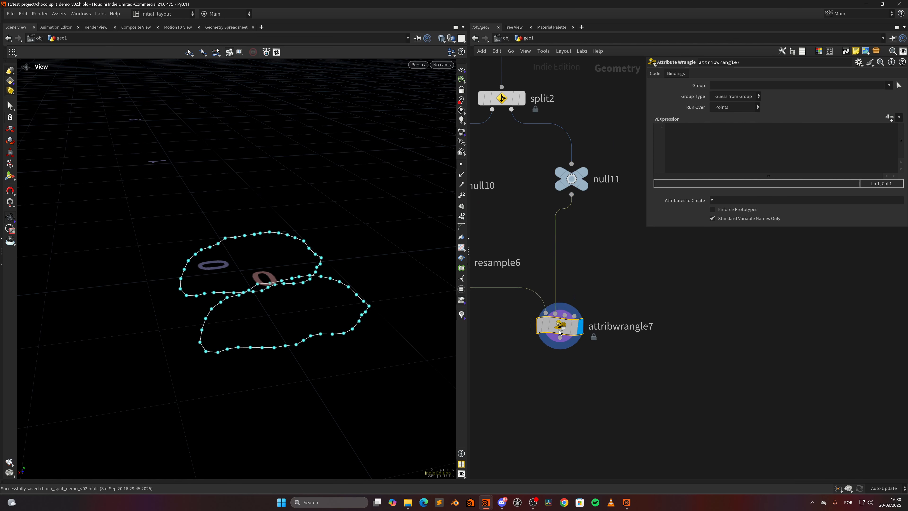
left_click_drag(559, 333, 568, 335)
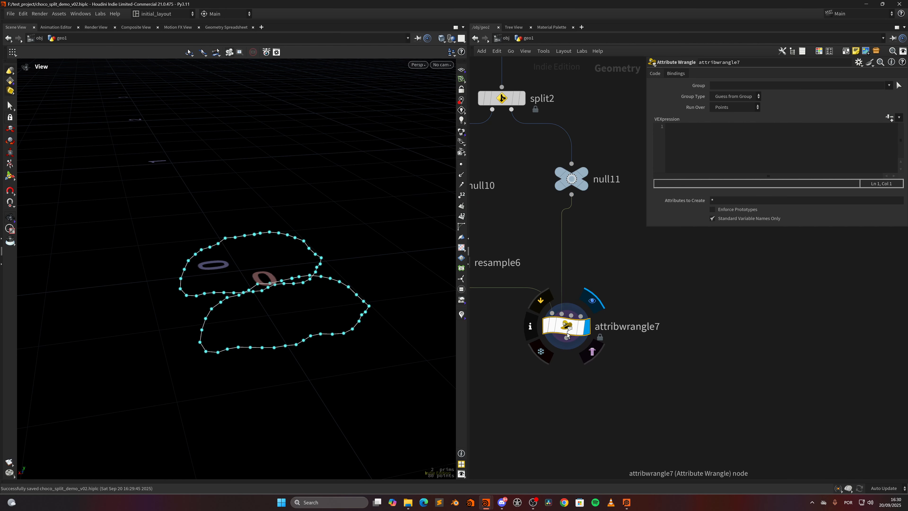
scroll(362, 293, "up", 3)
left_click_drag(361, 292, 342, 280)
scroll(371, 286, "down", 3)
left_click(704, 150)
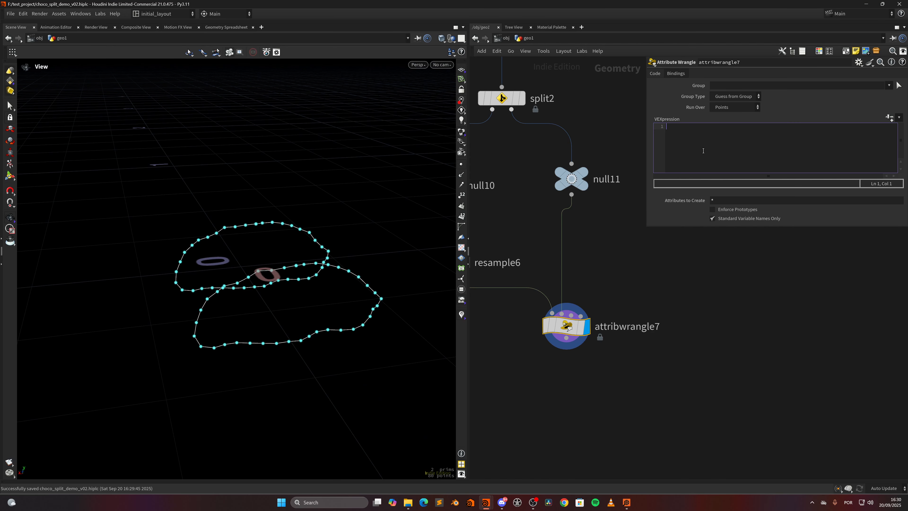
type("v@")
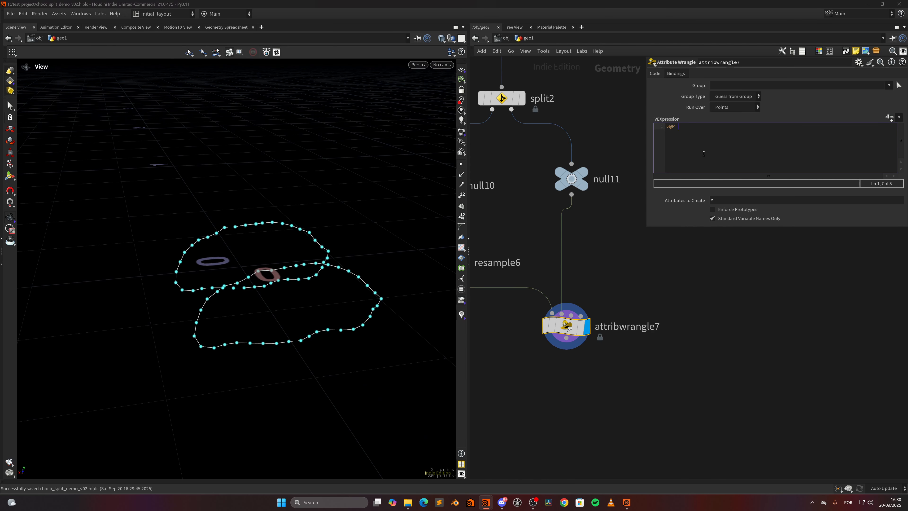
type("P = minpos(1, v@P);")
left_click(646, 273)
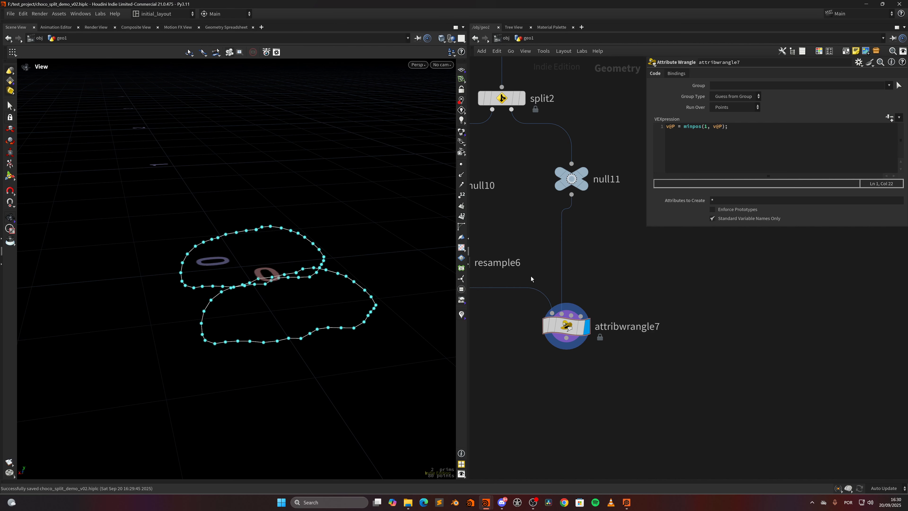
Show null11 as a template to compare its original outlines with the snapped curves
left_click_drag(341, 299, 316, 282)
left_click(593, 201)
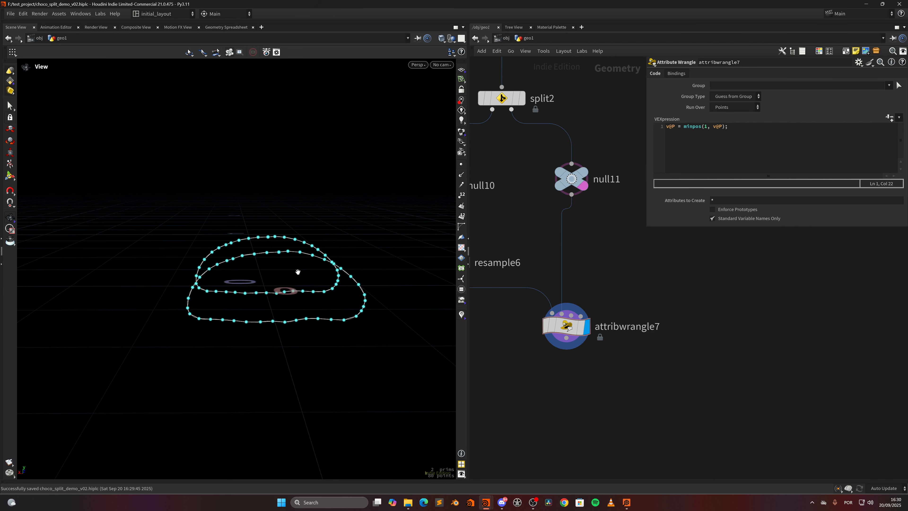
right_click_drag(298, 272, 410, 234)
left_click_drag(342, 249, 379, 266)
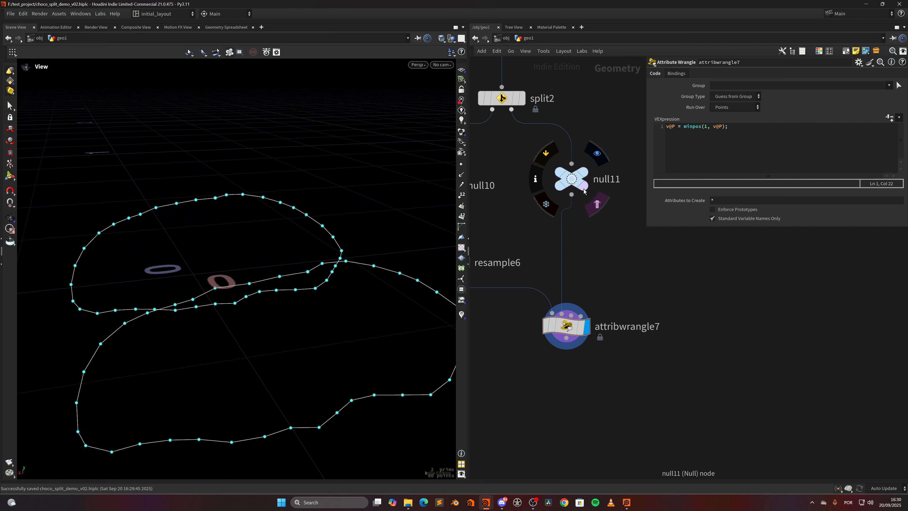
left_click_drag(582, 183, 576, 180)
scroll(604, 267, "down", 3)
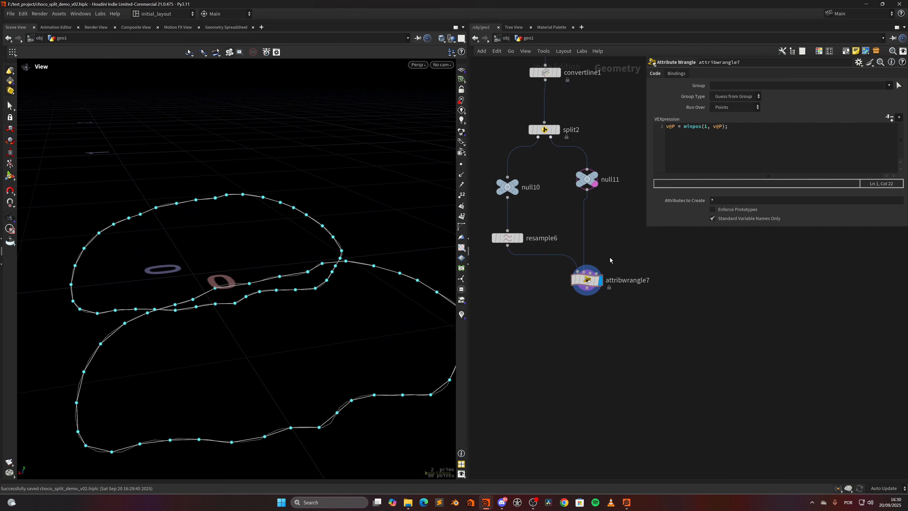
Merge the outputs of resample6 and attribwrangle7 in a new Merge node below them and display the merge
left_click(507, 238)
left_click(587, 283, "shift")
left_click_drag(587, 289, 524, 371, "alt")
right_click_drag(352, 310, 342, 325)
left_click_drag(341, 325, 324, 242)
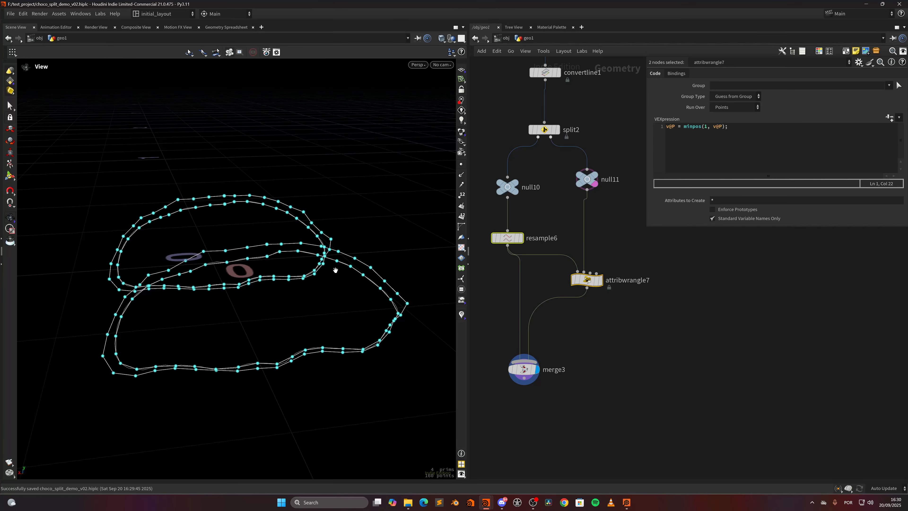
left_click_drag(355, 294, 357, 268)
Add a Fuse node below merge3, connect it to merge3's output and display it
middle_click_drag(547, 403, 530, 336)
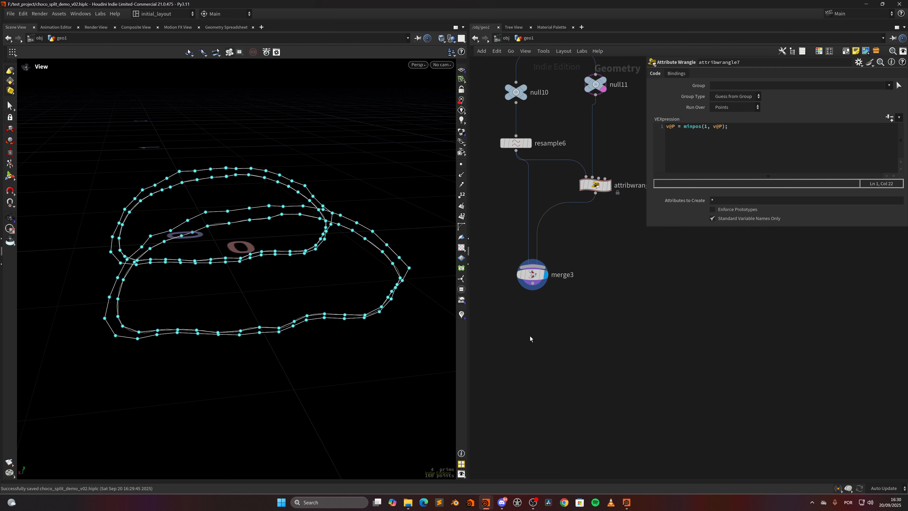
key("Tab")
type("fuse")
key("Return")
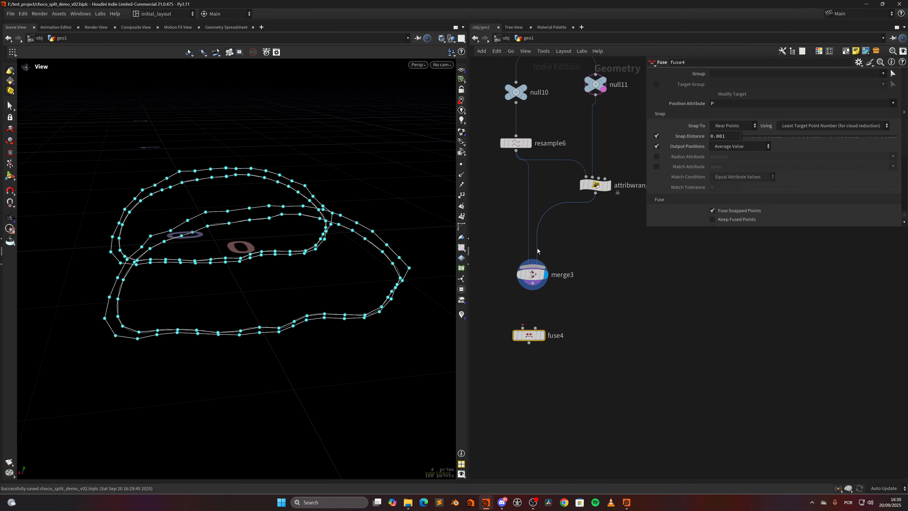
left_click(533, 284)
left_click(530, 330)
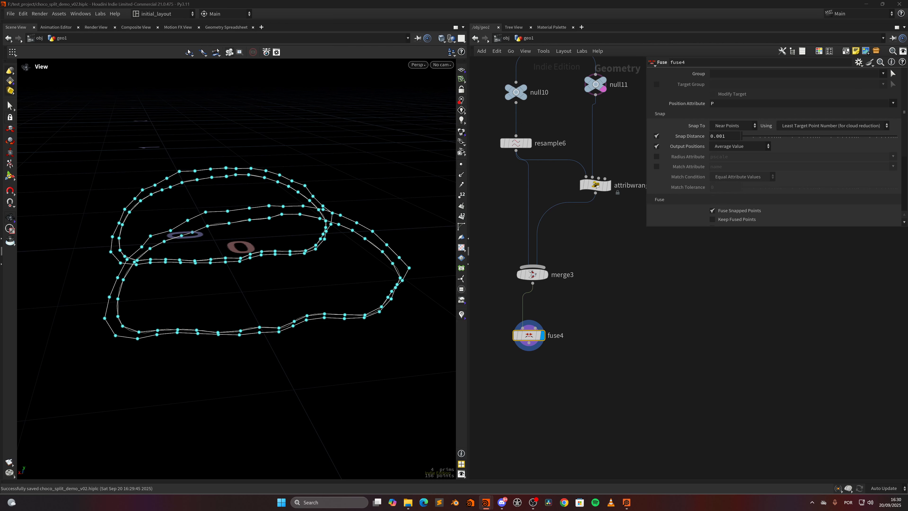
Add a Skin node below fuse4
scroll(538, 388, "up", 3)
middle_click_drag(523, 387, 534, 365)
left_click(538, 370)
key("Tab")
type("skin")
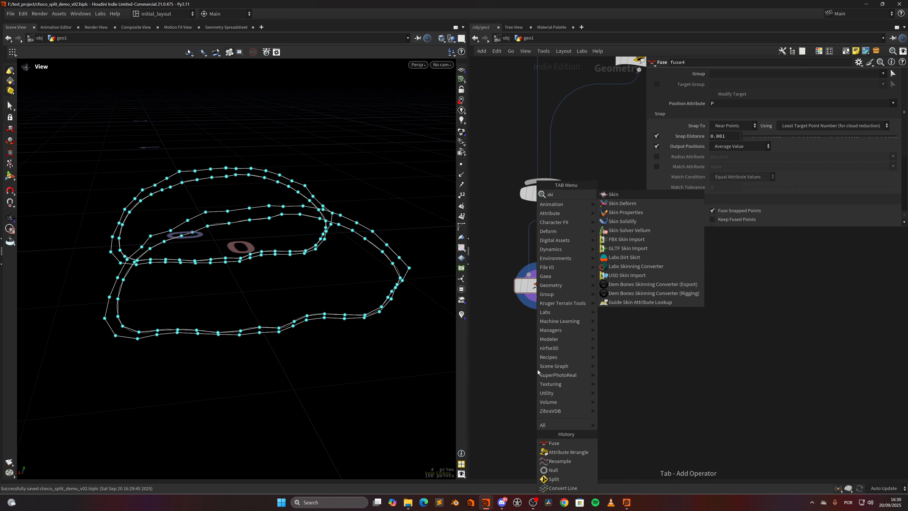
key("Return")
left_click(538, 370)
Add a Normal node below skin2
middle_click_drag(540, 456, 540, 399)
key("Tab")
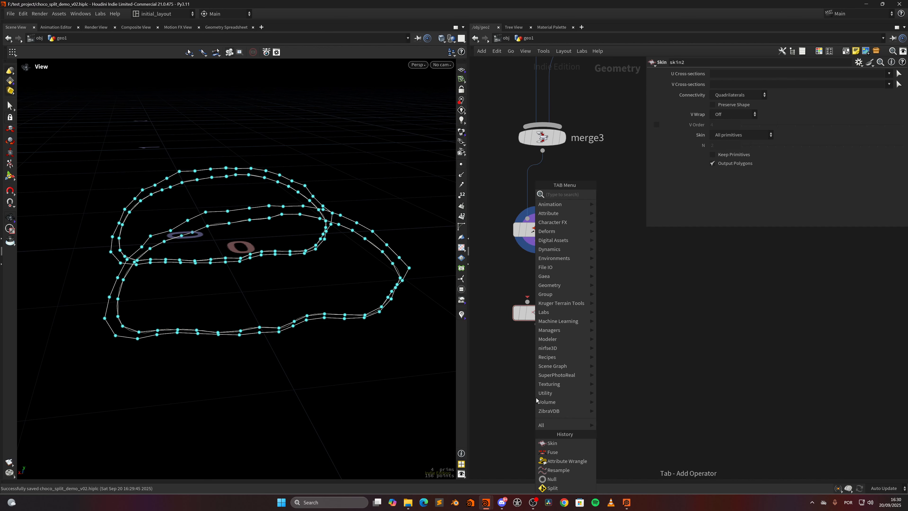
type("nor")
key("Return")
left_click(536, 398)
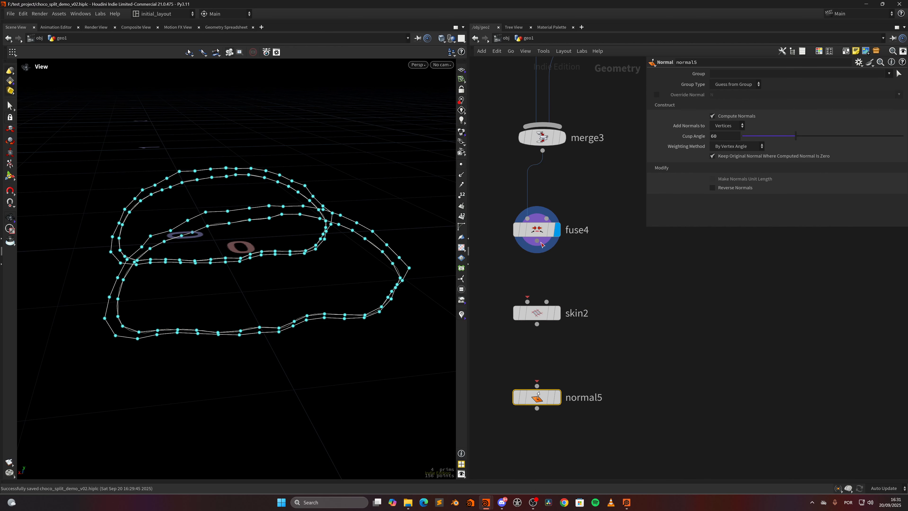
Connect fuse4 to skin2's first input and skin2 to normal5, and display normal5
left_click(556, 313)
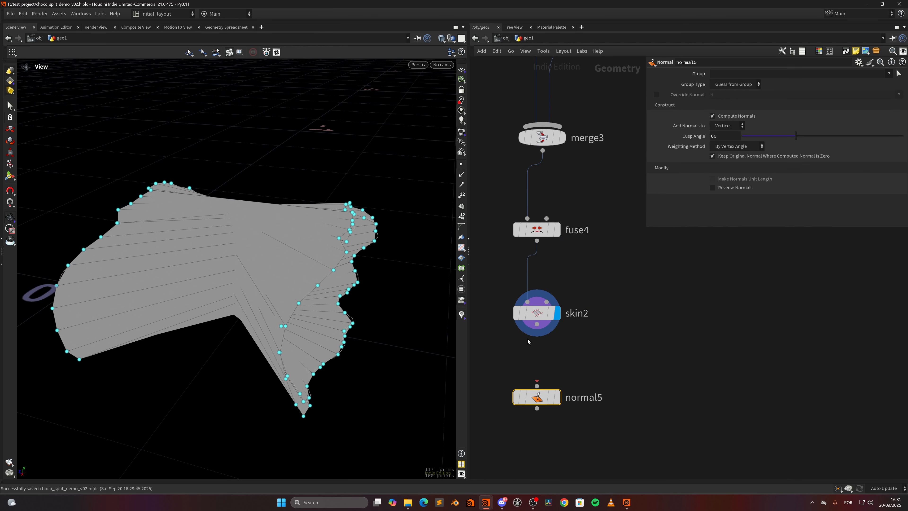
left_click(462, 111)
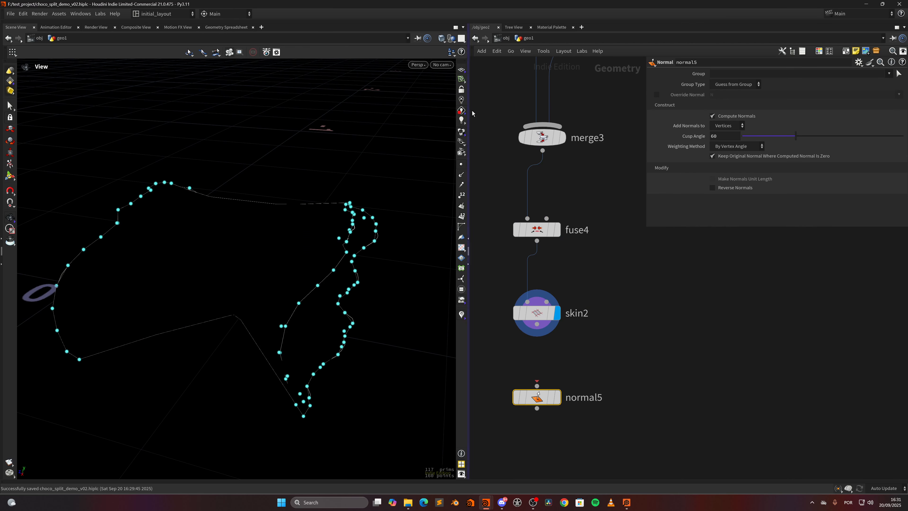
left_click(461, 100)
left_click(537, 324)
left_click(537, 386)
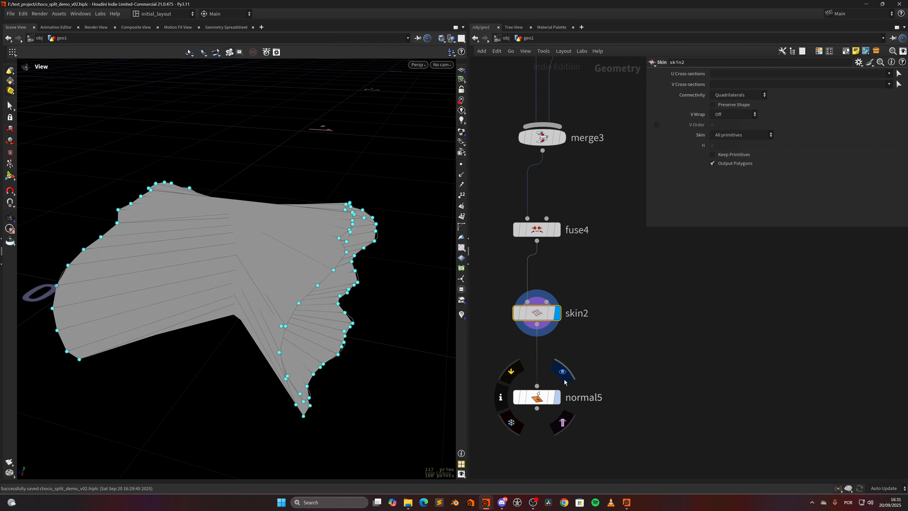
left_click(561, 374)
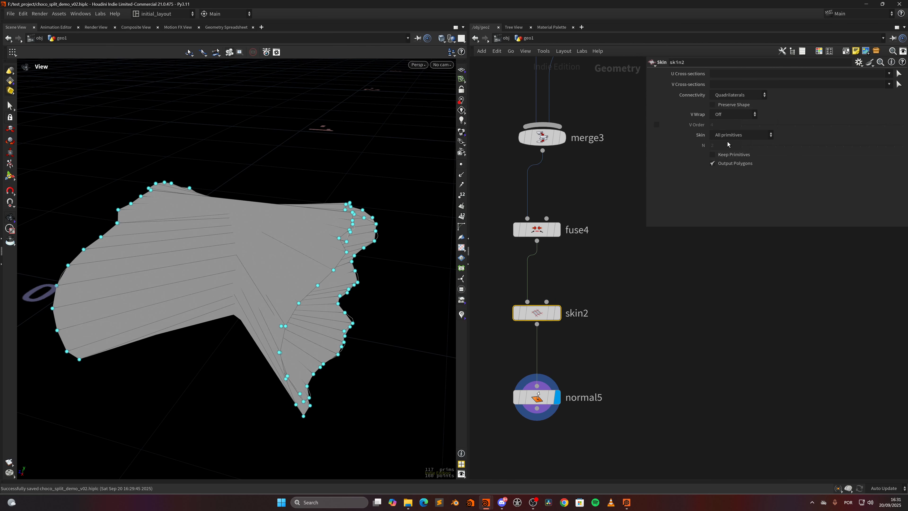
Set skin2's Skin option to Skip every Nth primitive and hide the point markers in the viewport
left_click(741, 134)
left_click(725, 163)
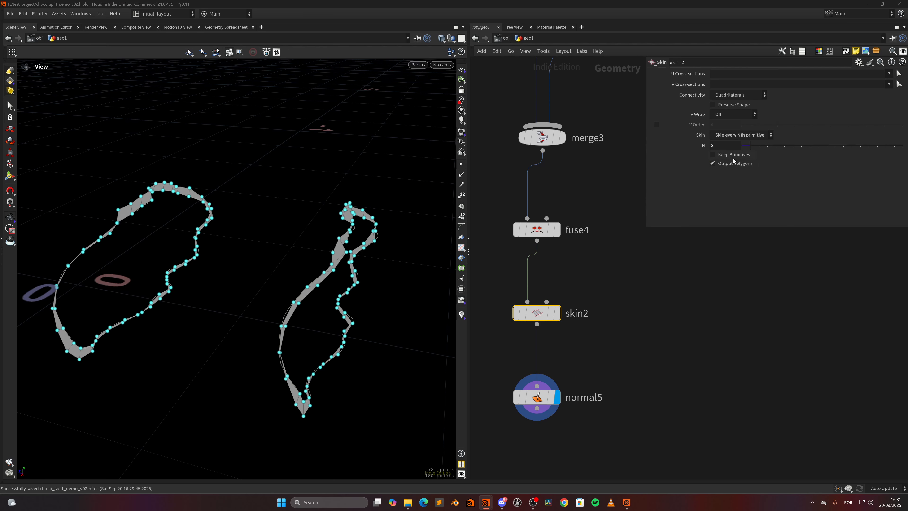
left_click_drag(338, 284, 261, 250)
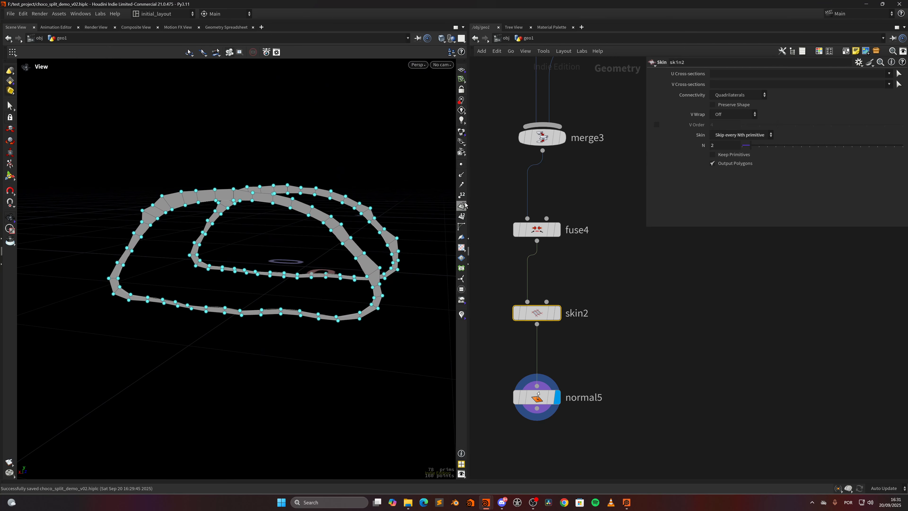
left_click(462, 164)
left_click_drag(358, 192, 358, 242)
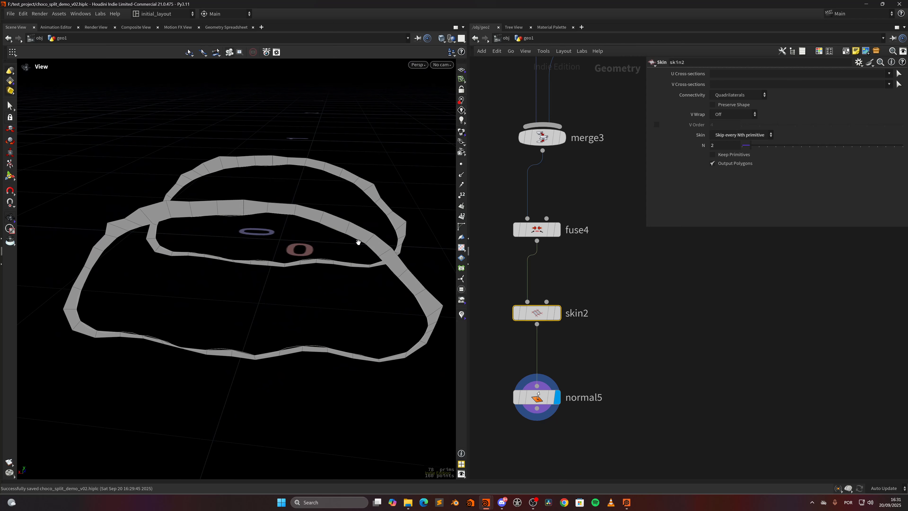
middle_click_drag(335, 269, 337, 213)
middle_click(537, 400)
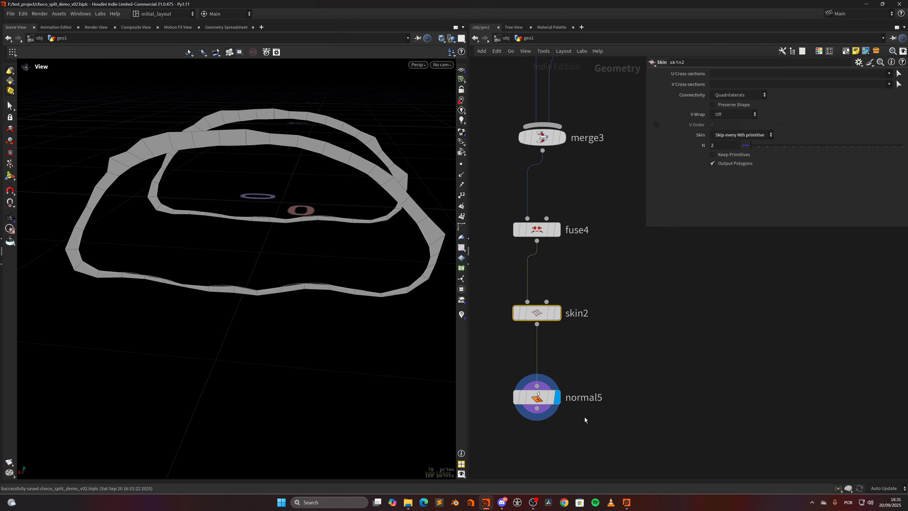
Try a Subdivide node with depth 1 after normal5, connected to its output and displayed
middle_click_drag(534, 463, 546, 357)
left_click(546, 364)
key("Tab")
type("sub")
key("Return")
left_click(546, 367)
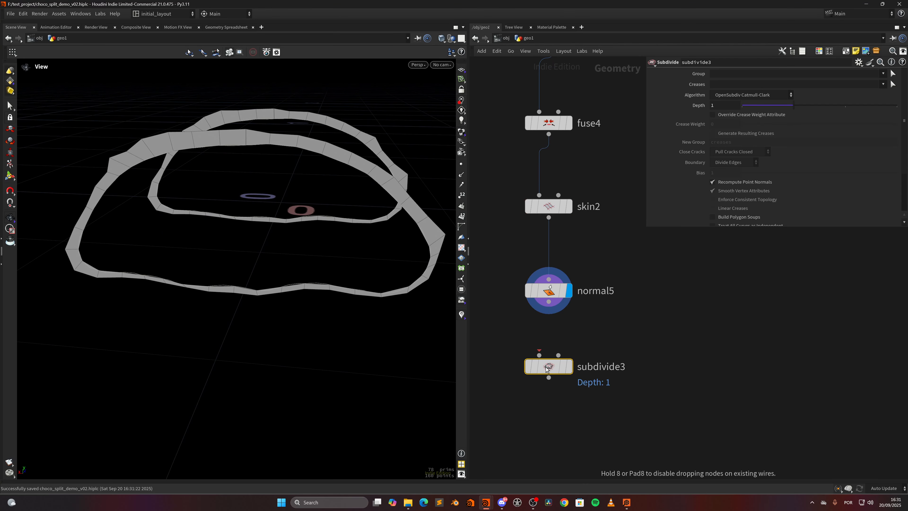
left_click_drag(550, 303, 540, 356)
left_click(568, 366)
Inspect the subdivided strips from several angles and delete subdivide3
scroll(229, 166, "up", 3)
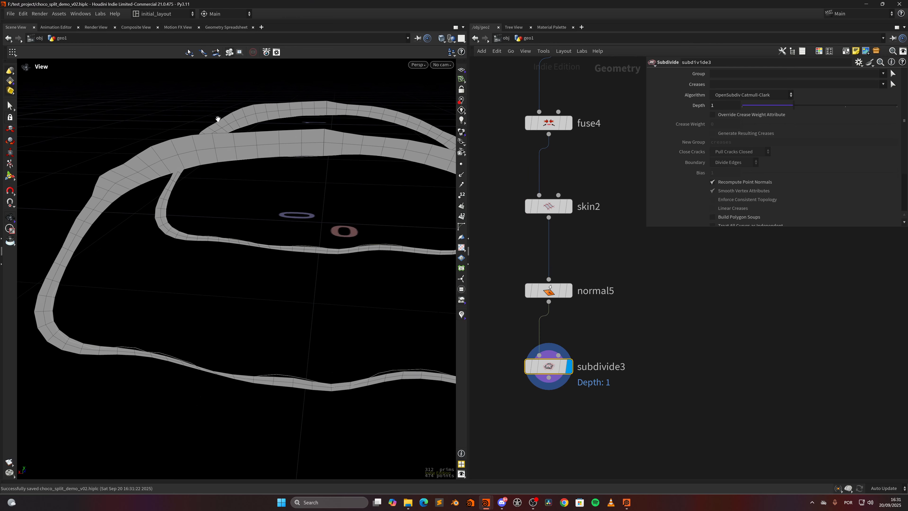
middle_click_drag(219, 118, 190, 168)
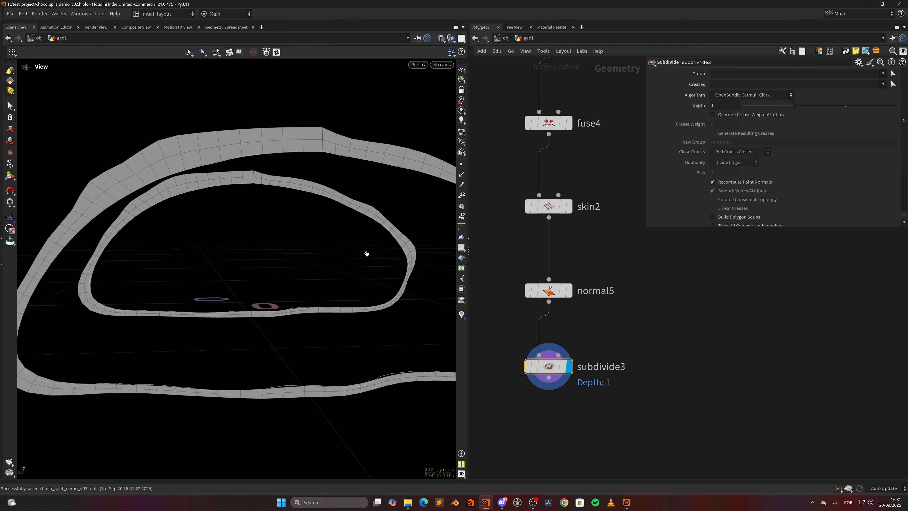
left_click_drag(367, 254, 284, 249)
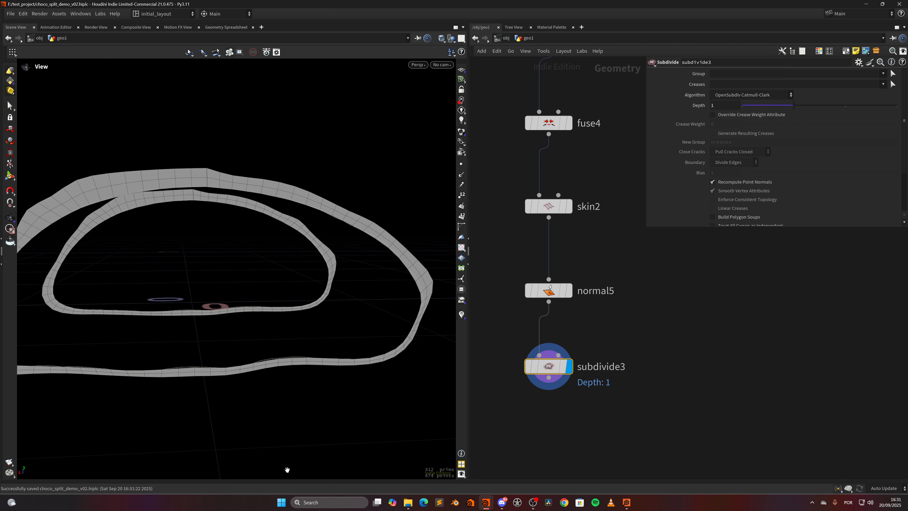
left_click_drag(222, 238, 81, 168)
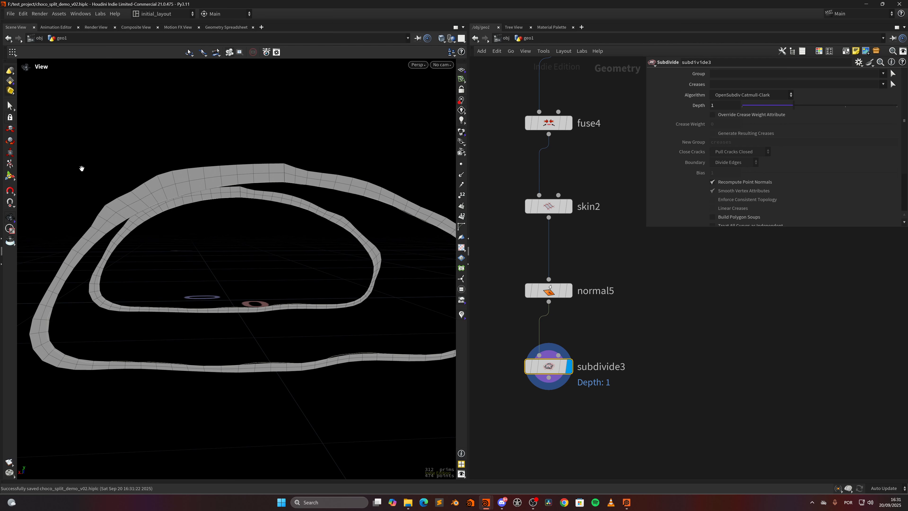
left_click_drag(381, 240, 285, 209)
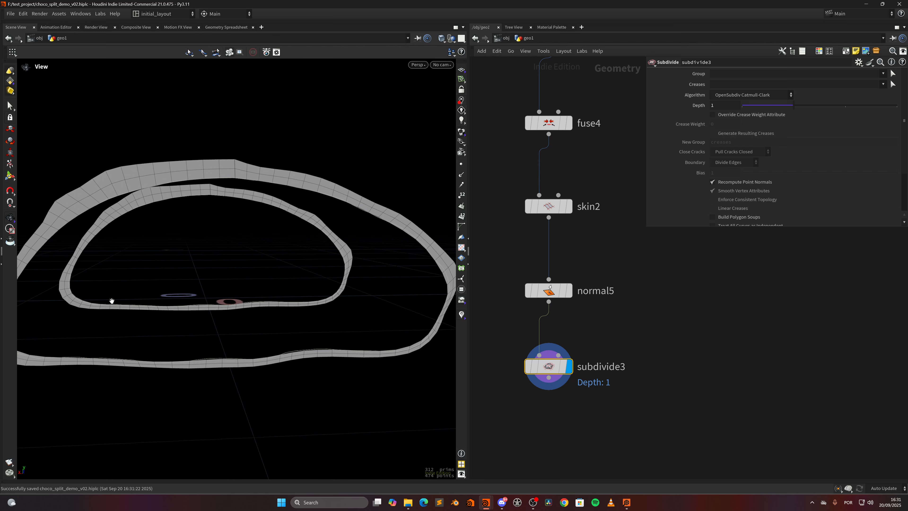
left_click_drag(111, 301, 193, 210)
left_click_drag(281, 182, 239, 238)
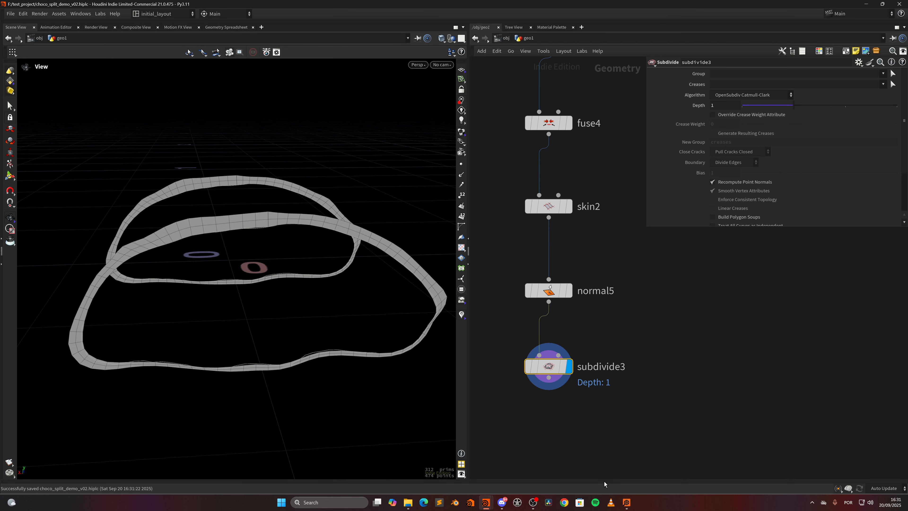
left_click_drag(612, 461, 498, 342)
key("Delete")
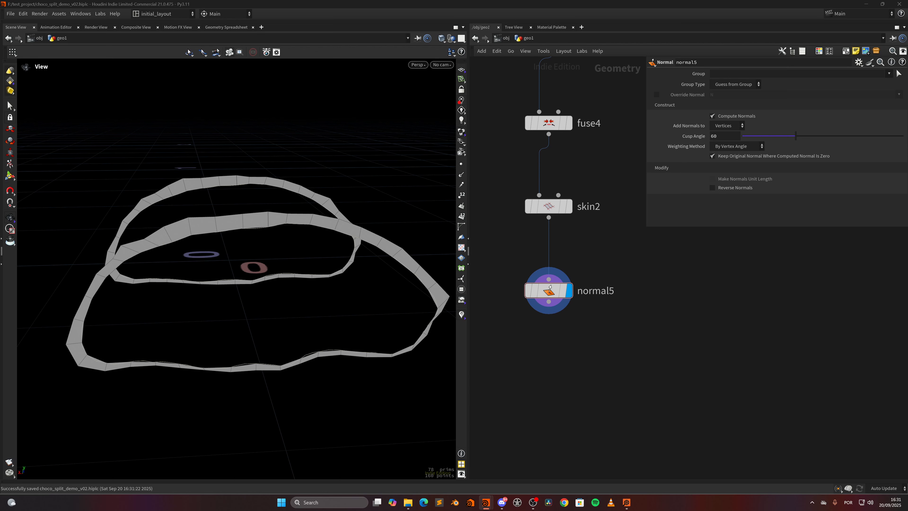
Examine the shading of both skinned edge strips from several angles
left_click_drag(293, 254, 440, 251, "alt")
left_click_drag(422, 201, 396, 280, "alt")
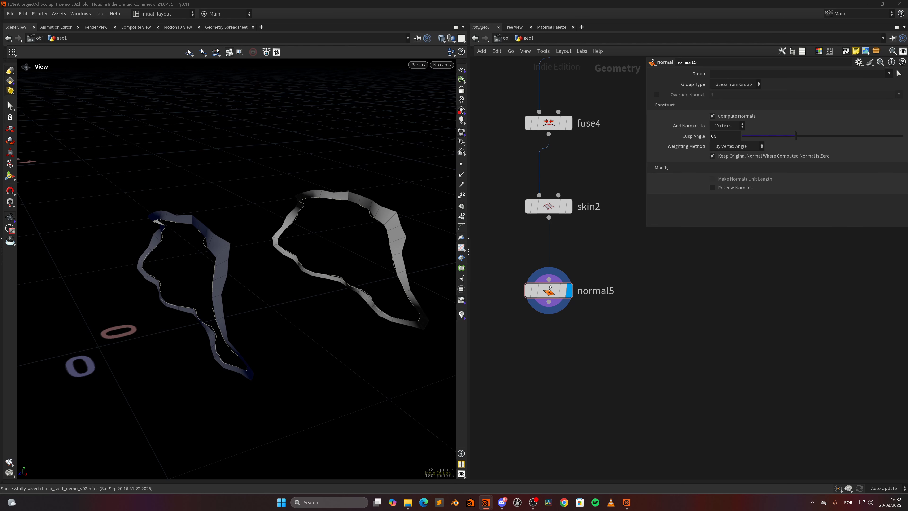
left_click_drag(161, 204, 304, 251)
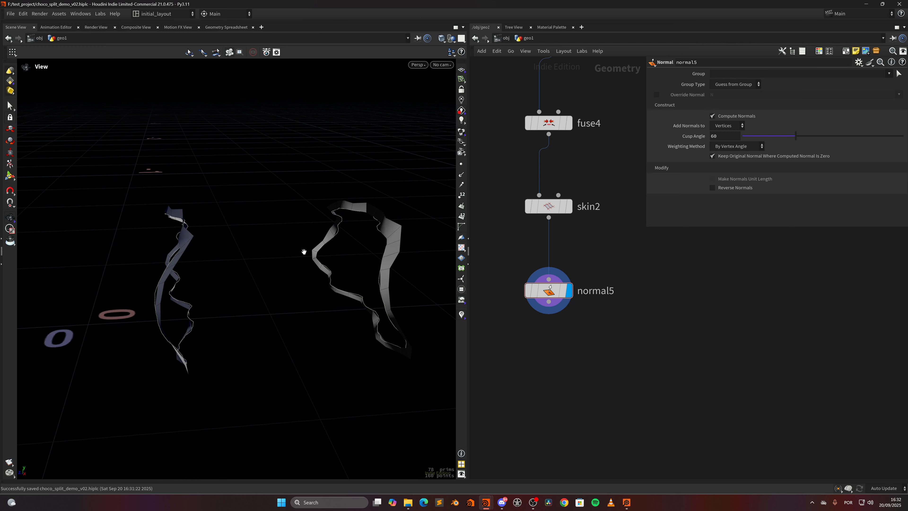
middle_click_drag(548, 358, 548, 325)
left_click_drag(427, 320, 412, 300)
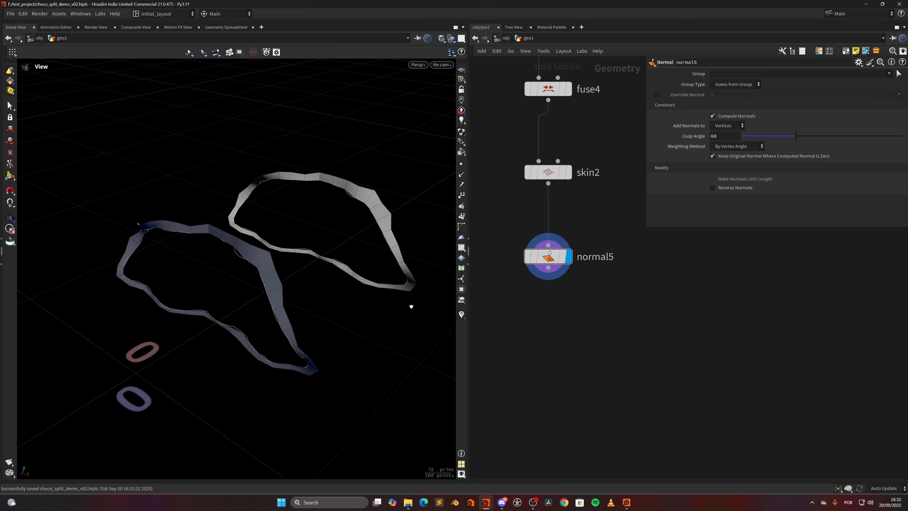
scroll(346, 285, "up", 2)
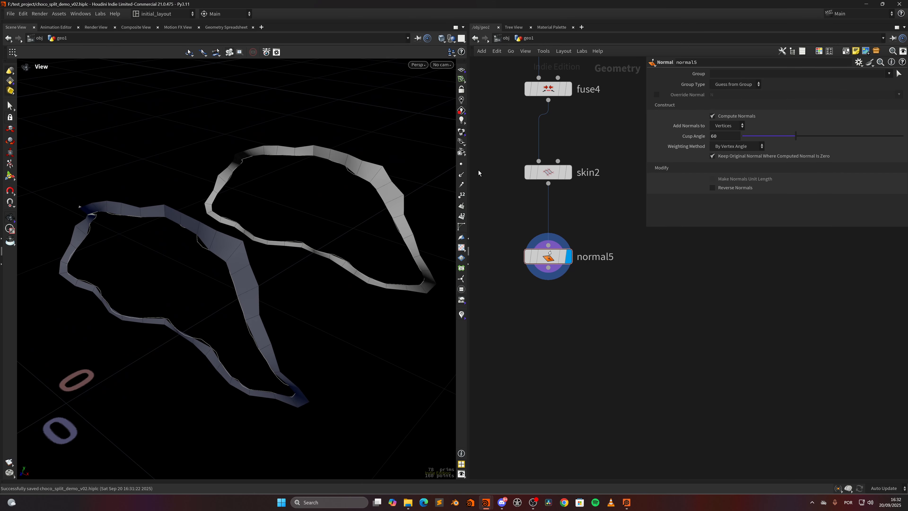
Add a Fuse node below normal5, connect it to that node's output and display it
key("Tab")
key("Return")
left_click(550, 332)
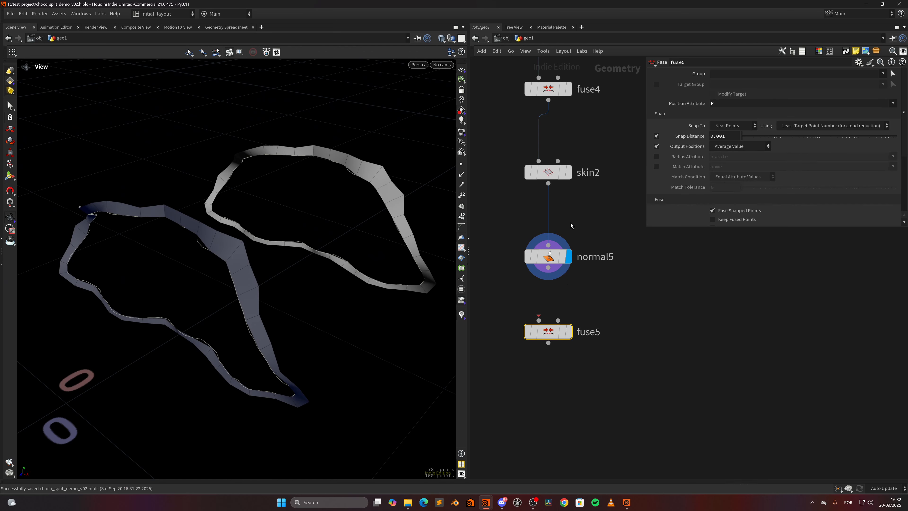
left_click(574, 315)
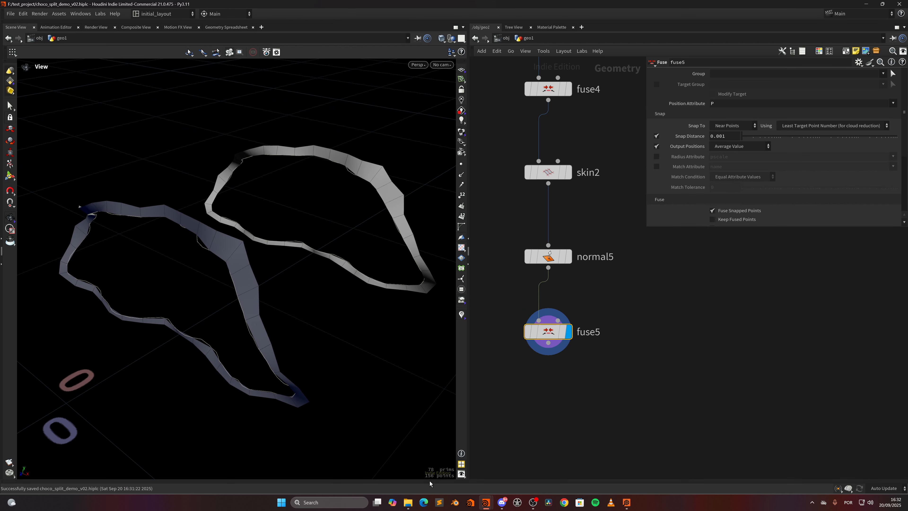
Toggle fuse5's bypass to compare the strip shading with and without fused points, leaving the node active
mouse_move(529, 325)
left_click(523, 308)
left_click(523, 308)
right_click_drag(323, 110, 321, 169)
mouse_move(557, 339)
left_click(523, 308)
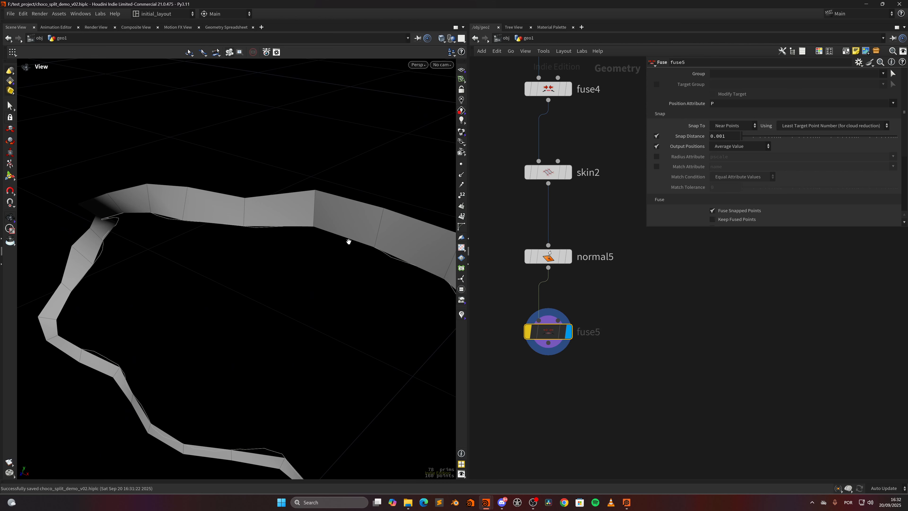
left_click(523, 307)
Inspect the fused edge strips from several angles and look over the node network
left_click_drag(371, 313, 323, 301)
left_click_drag(346, 337, 321, 296)
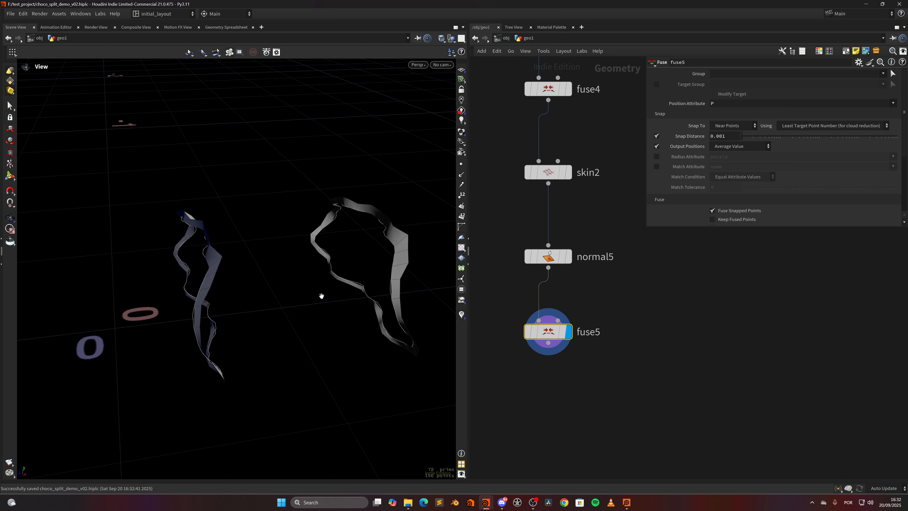
left_click_drag(375, 277, 341, 288)
middle_click_drag(587, 198, 535, 317)
middle_click_drag(572, 152, 540, 296)
middle_click_drag(563, 153, 497, 357)
scroll(540, 252, "down", 8)
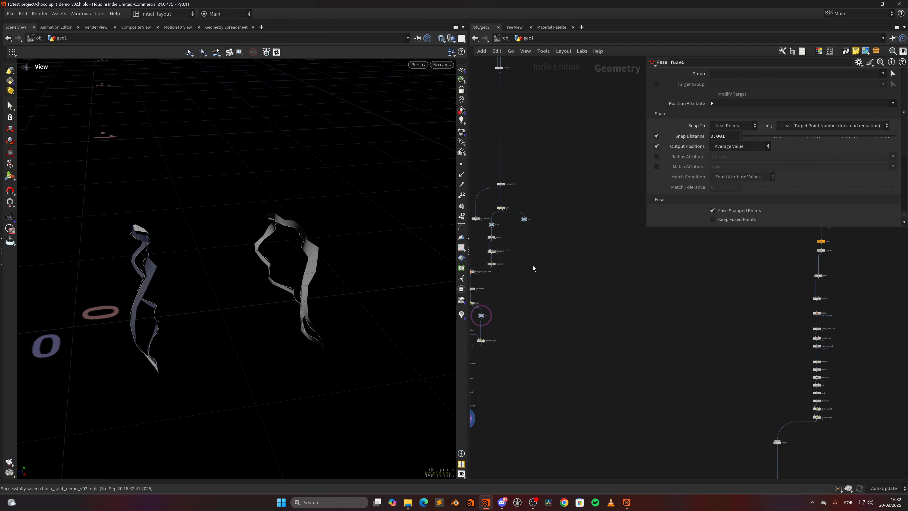
middle_click_drag(533, 267, 573, 260)
left_click_drag(350, 252, 314, 280)
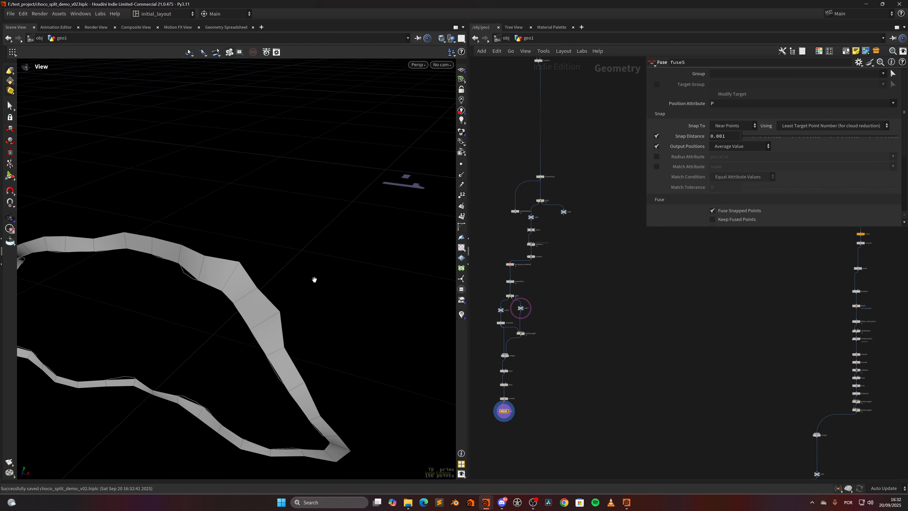
right_click_drag(220, 283, 325, 229)
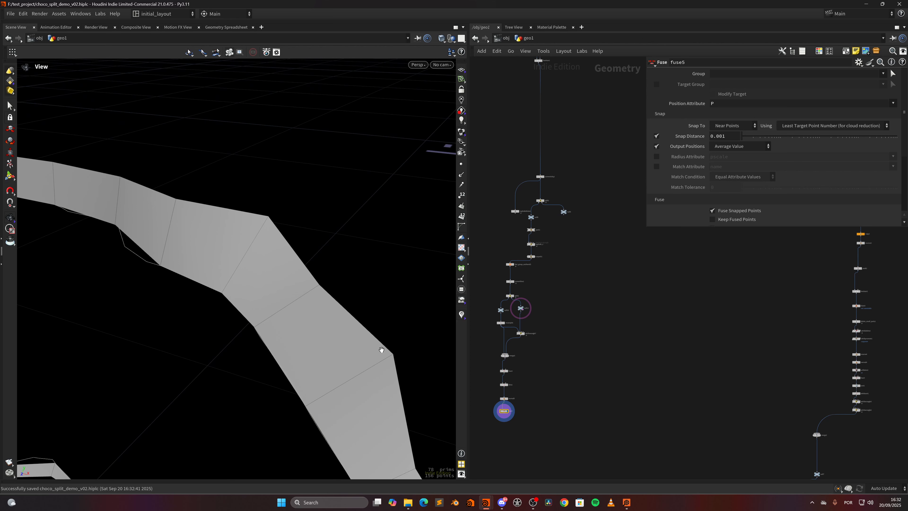
Switch to MPlay to review the broken chocolate bar render, minimize it and look at the strip again
key("alt+Tab")
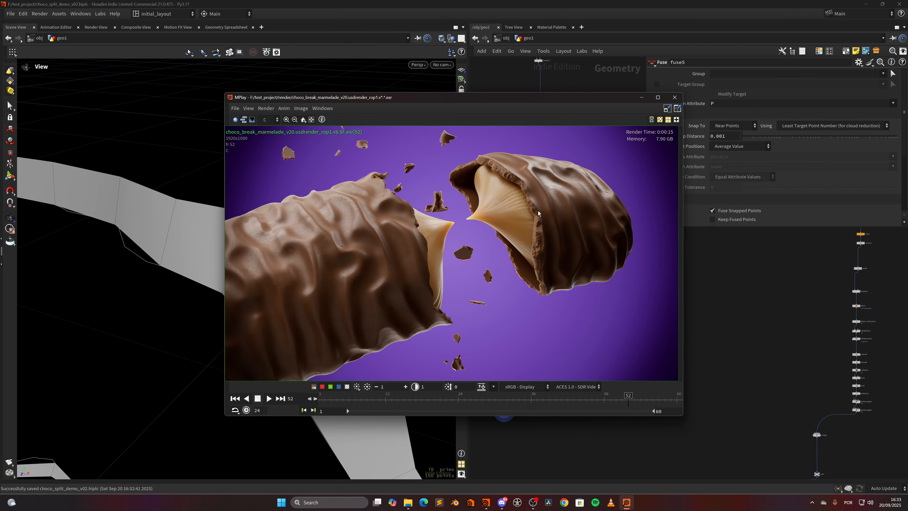
left_click(641, 100)
left_click_drag(226, 293, 288, 296)
Turn off the template display of null11 and return to the fuse5 end of the network
scroll(526, 315, "up", 6)
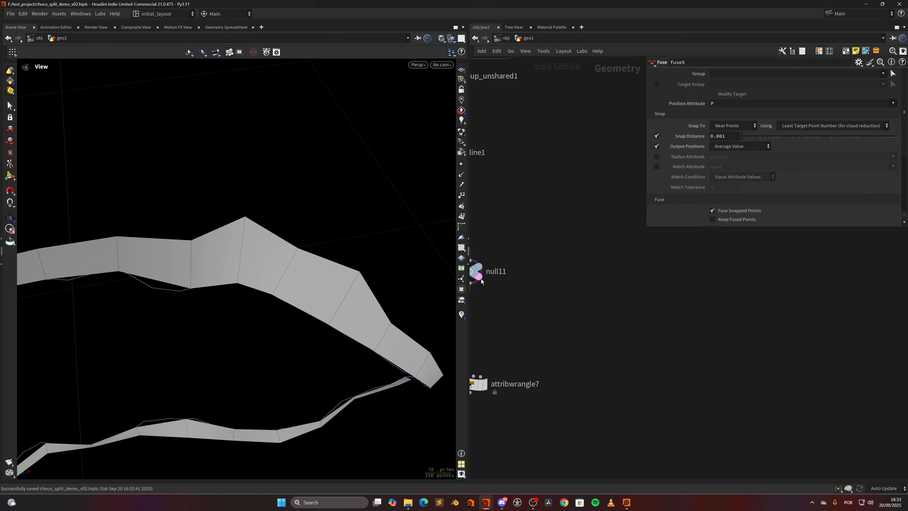
scroll(591, 205, "down", 6)
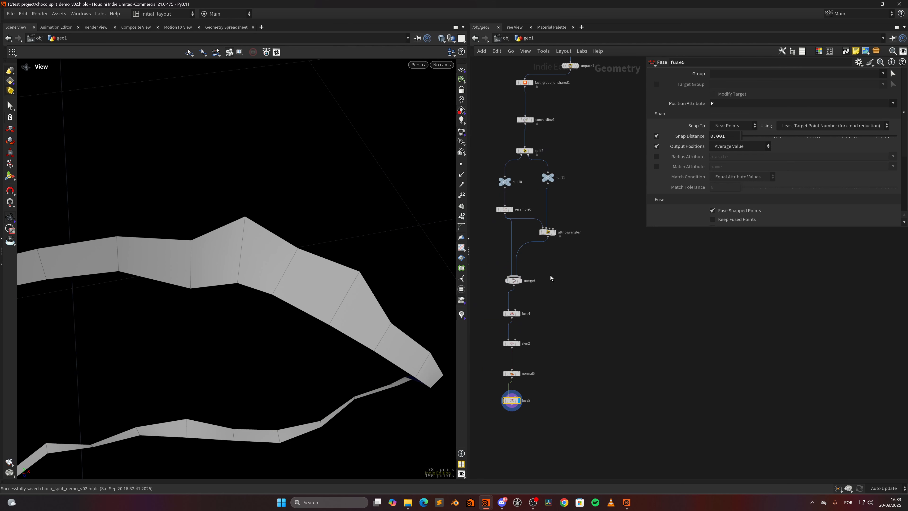
scroll(581, 284, "down", 3)
scroll(557, 314, "up", 3)
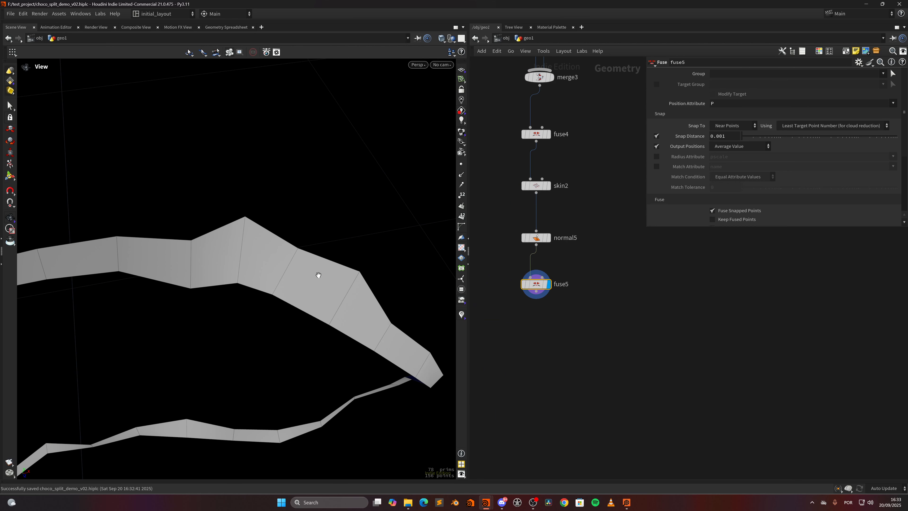
Examine the edge strip with the wireframe overlay switched off and back on
left_click_drag(319, 274, 287, 246)
scroll(380, 256, "down", 3)
key("w")
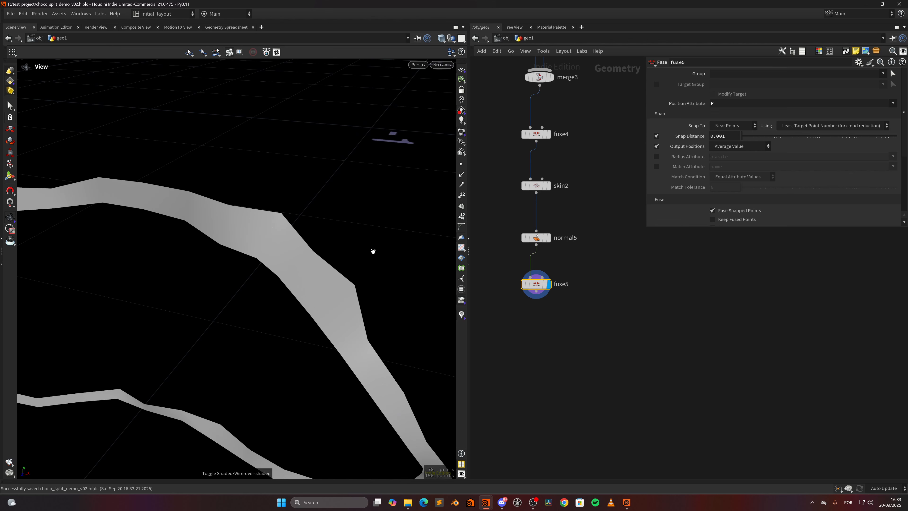
scroll(240, 320, "down", 5)
left_click_drag(240, 320, 282, 264)
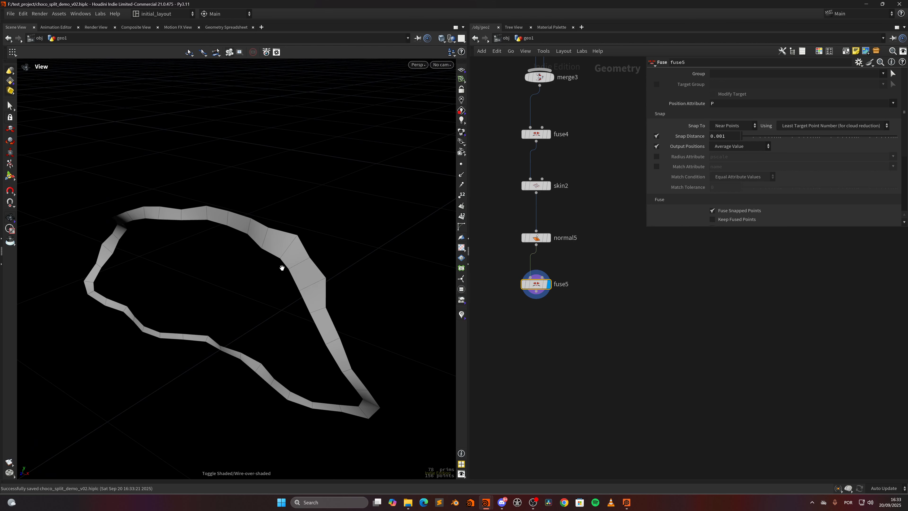
scroll(397, 256, "up", 5)
Display null11's curve to check it, hide the point markers, and return the display to fuse5
middle_click_drag(572, 110, 505, 338)
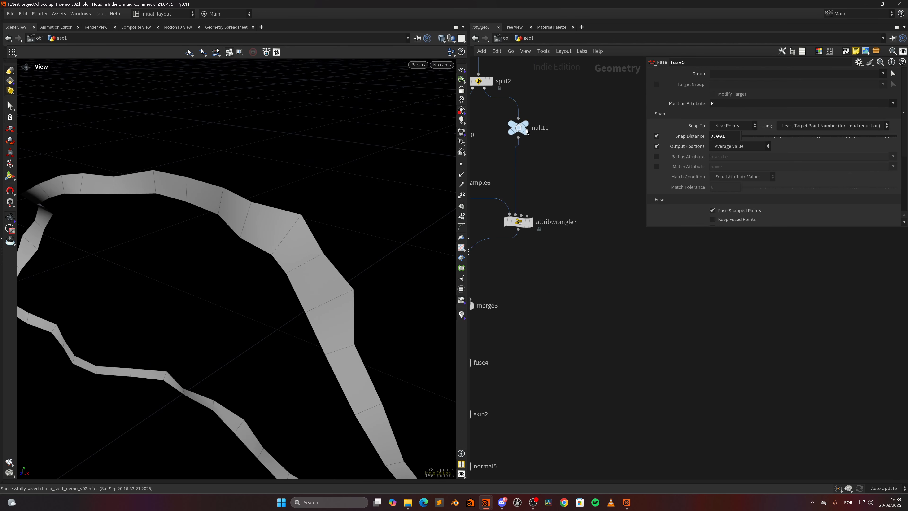
left_click(526, 129)
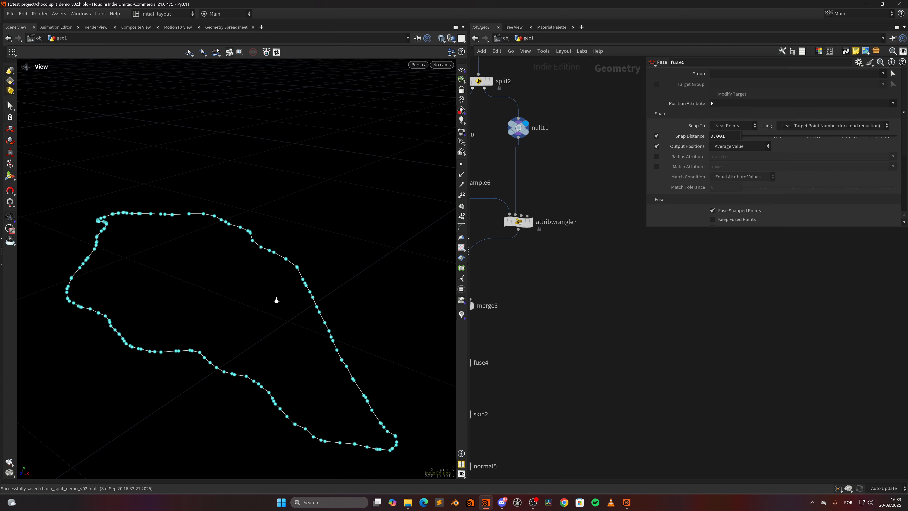
left_click_drag(277, 300, 304, 278)
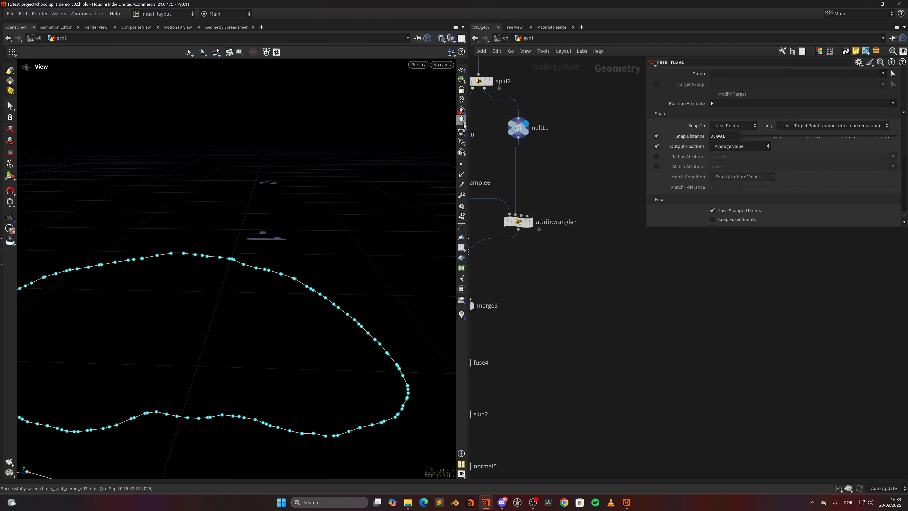
key("f")
left_click(538, 366)
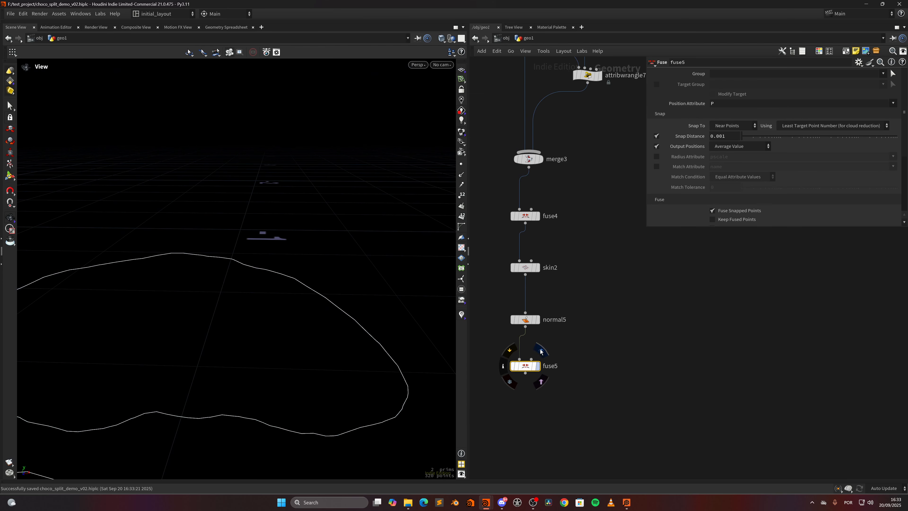
left_click_drag(385, 304, 326, 294)
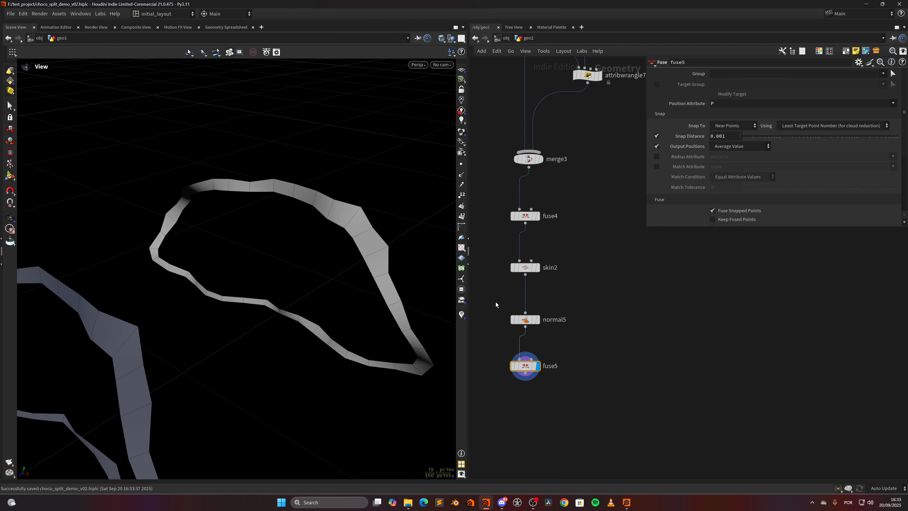
Place a Ray node below fuse5
middle_click_drag(549, 422, 531, 314)
key("Tab")
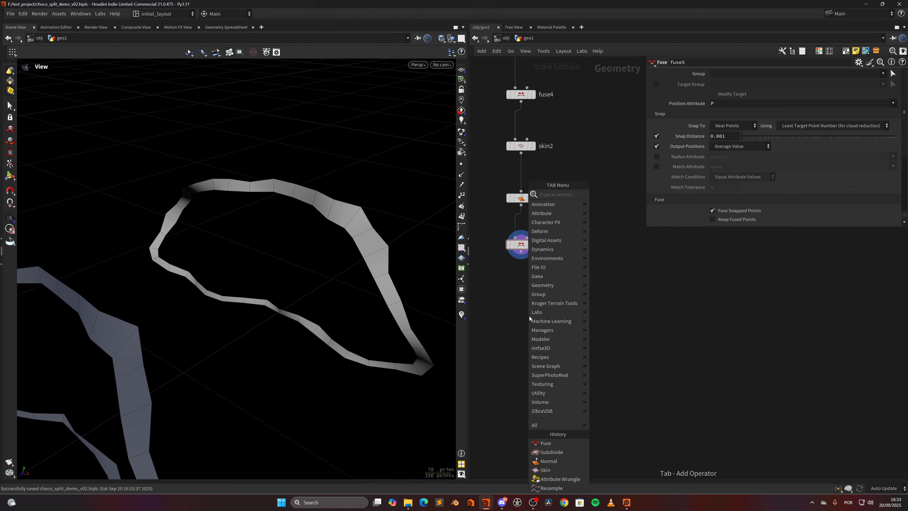
type("ray")
key("Return")
left_click(529, 316)
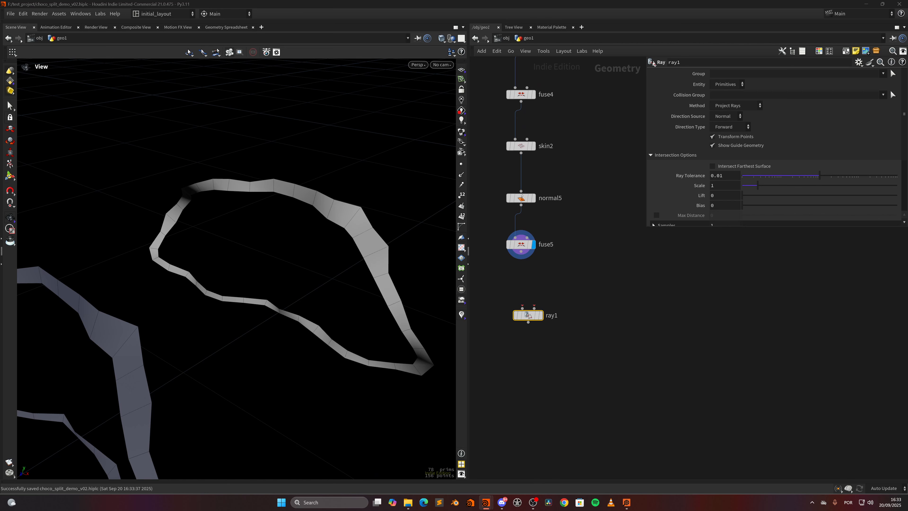
Branch a Labs Fast Group Unshared node off the unpack node's output, display it and set its group type to Edges
scroll(561, 119, "down", 10)
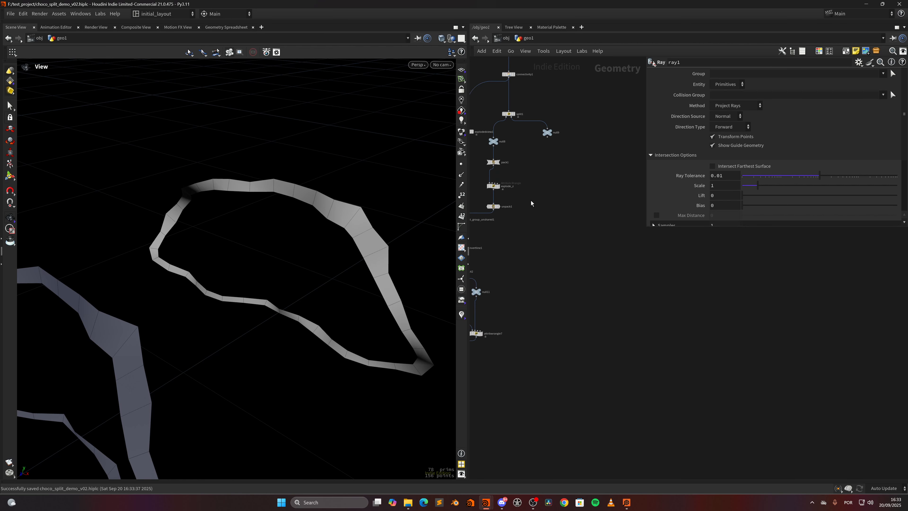
left_click(543, 187)
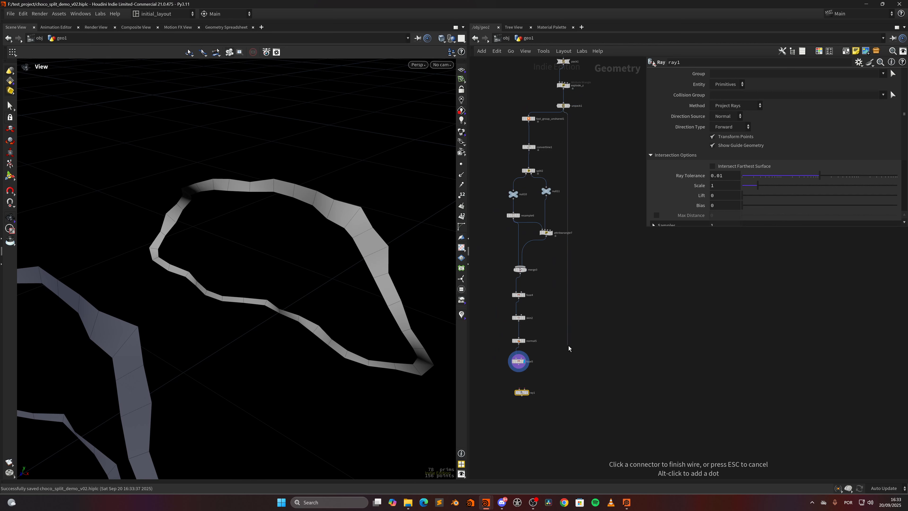
key("Tab")
type("unsh")
key("Return")
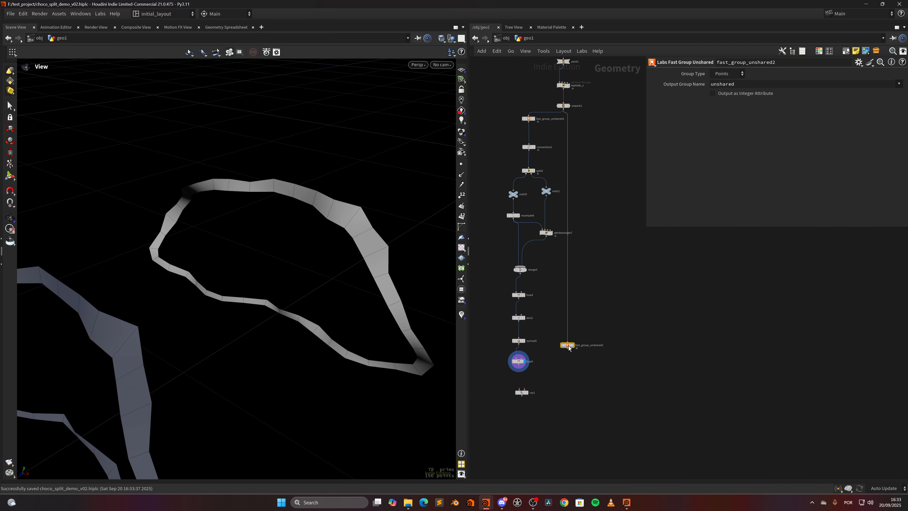
left_click(569, 345)
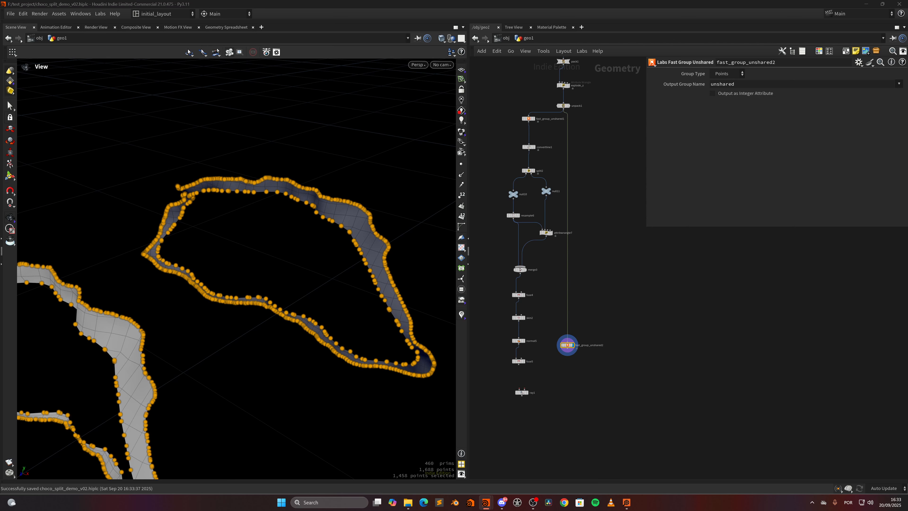
left_click(728, 74)
left_click(724, 87)
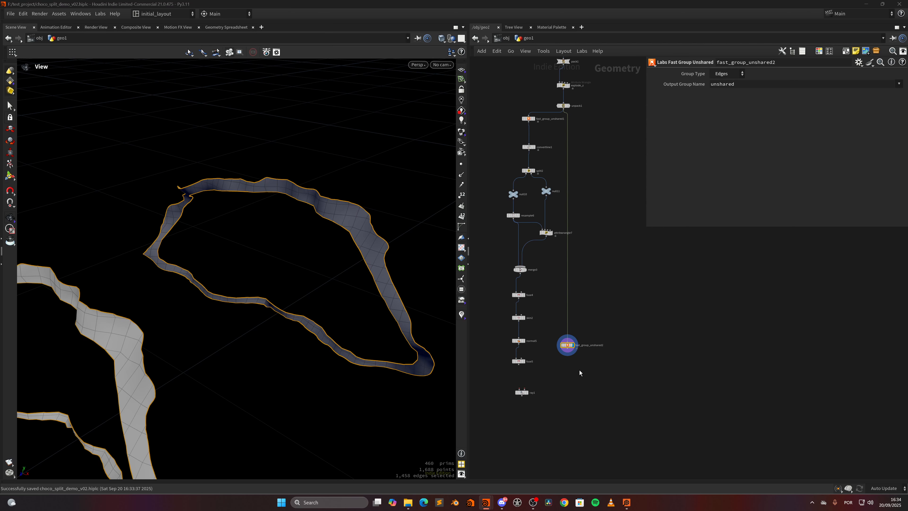
Connect fuse5 to ray1's first input and fast_group_unshared2 to its second input
middle_click_drag(559, 386, 582, 338)
scroll(581, 338, "up", 5)
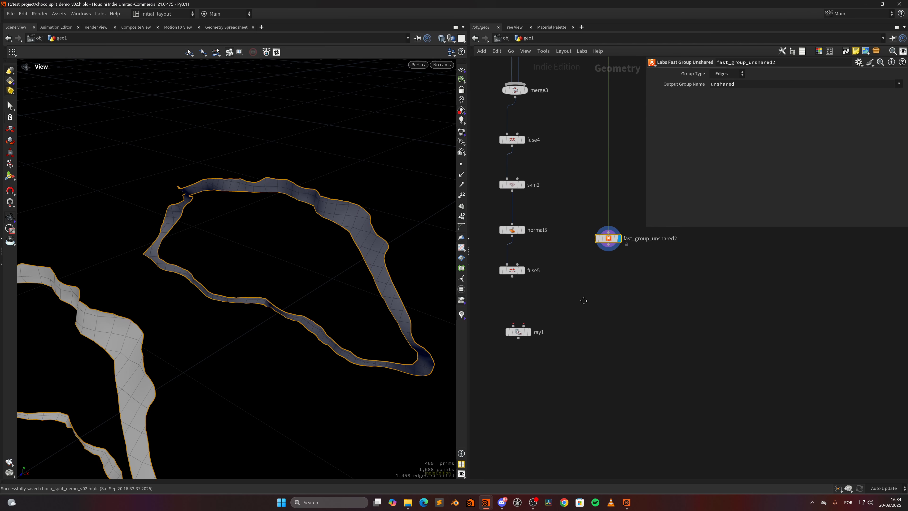
left_click_drag(513, 271, 514, 319)
left_click(525, 319)
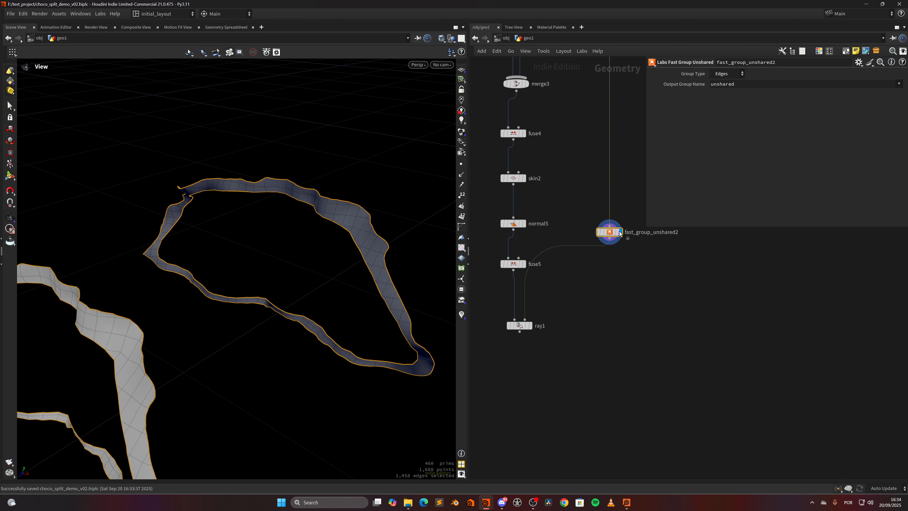
Inspect the unshared edges of the original cut faces, display ray1 and check the projected strips
scroll(436, 203, "up", 6)
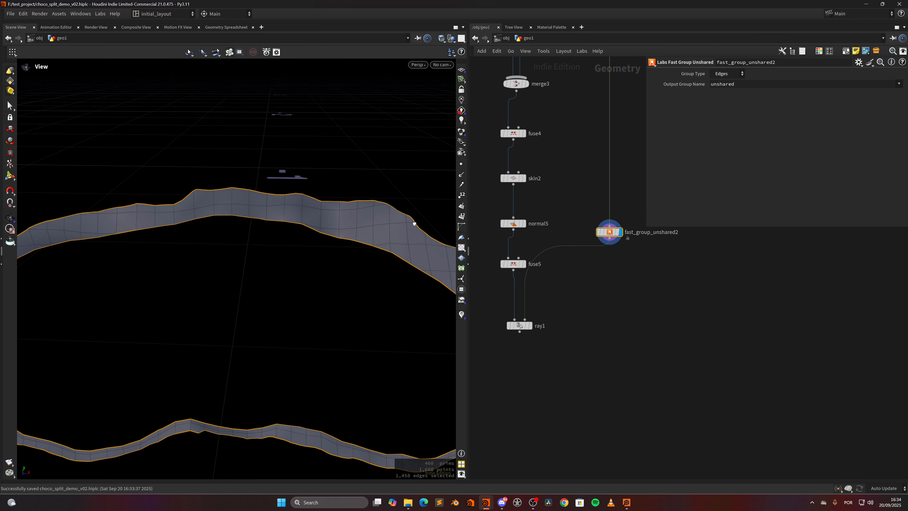
middle_click_drag(414, 223, 286, 242)
left_click_drag(286, 241, 262, 222)
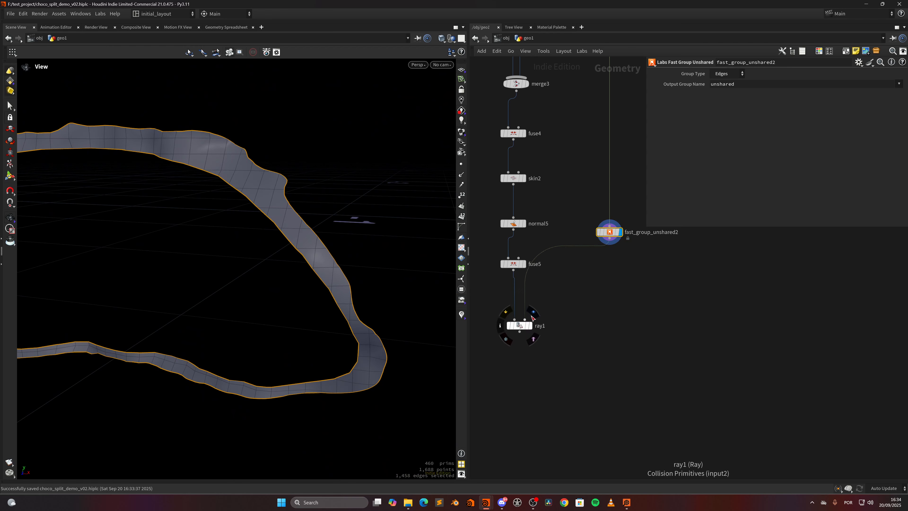
left_click(532, 312)
scroll(290, 290, "down", 5)
middle_click_drag(290, 290, 364, 297)
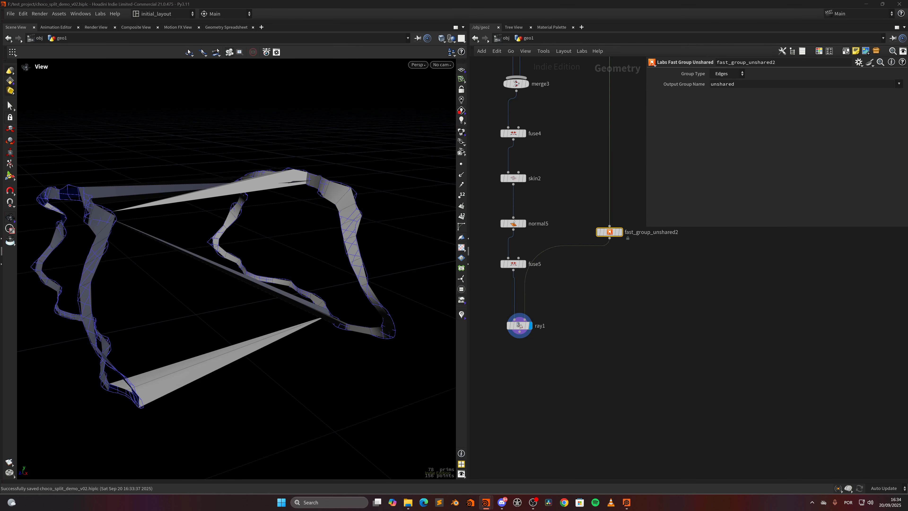
Set ray1's direction source to Vector with a direction of 0, 0, 1
left_click(520, 325)
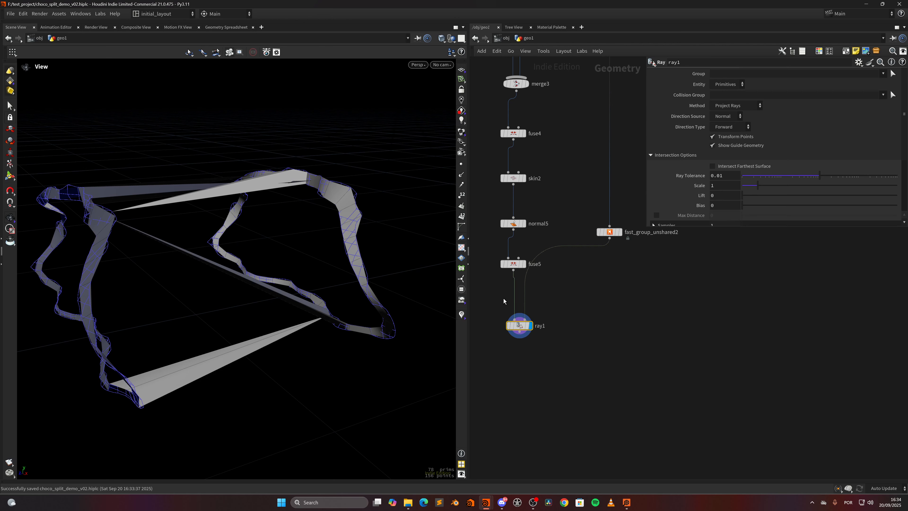
left_click(738, 84)
left_click(721, 125)
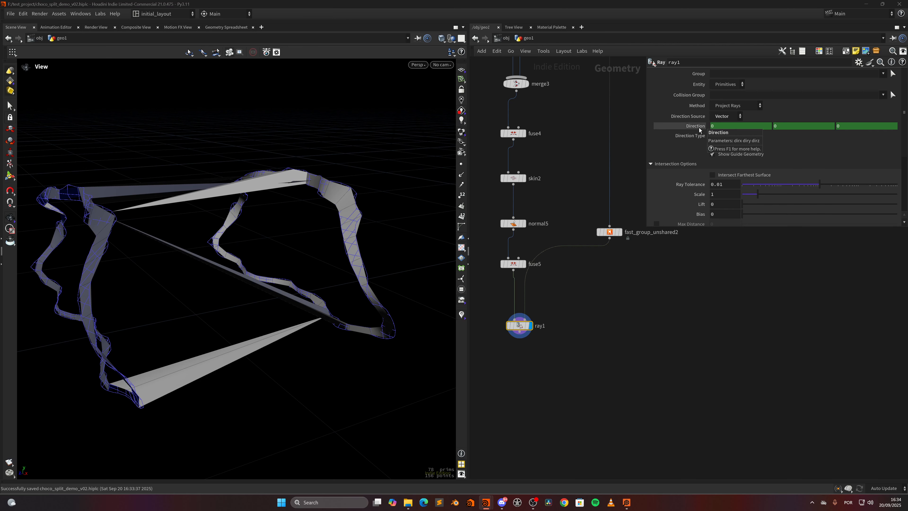
left_click(857, 127)
type("1")
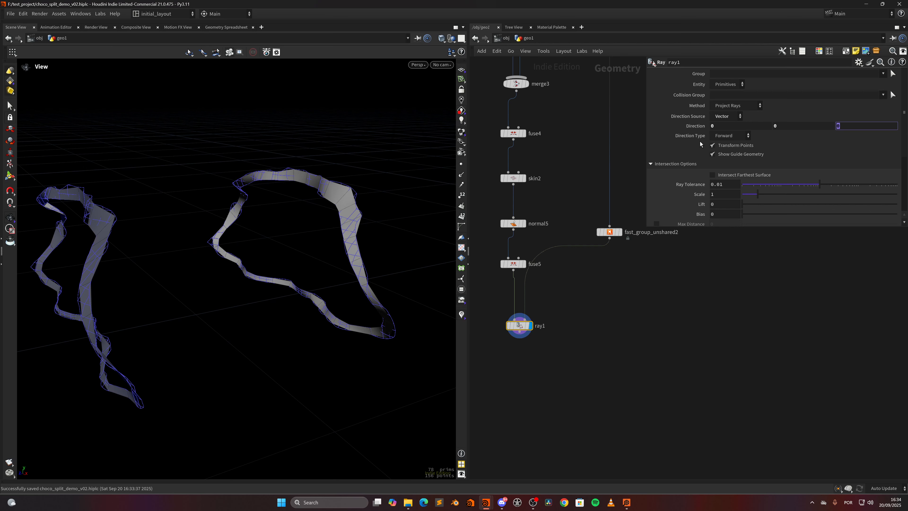
key("Tab")
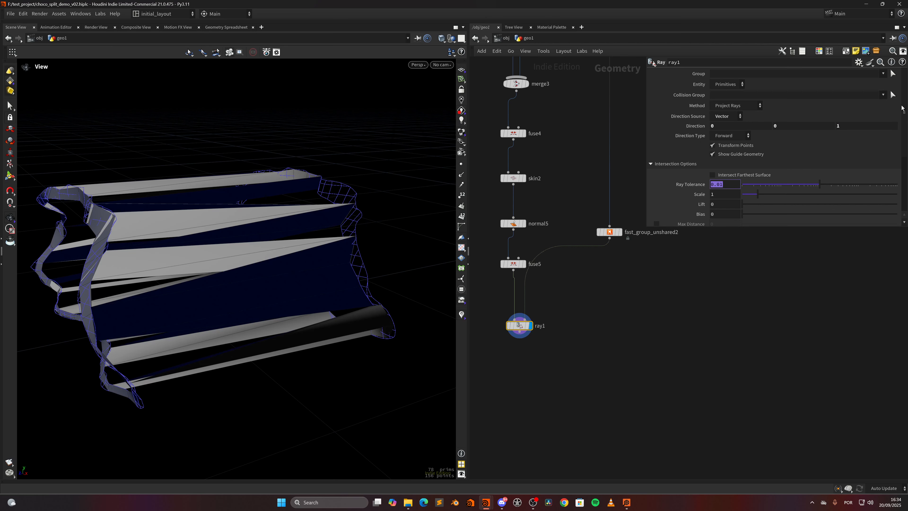
Enable ray1's Max Distance and set it to 0.1
scroll(716, 172, "down", 3)
left_click(656, 168)
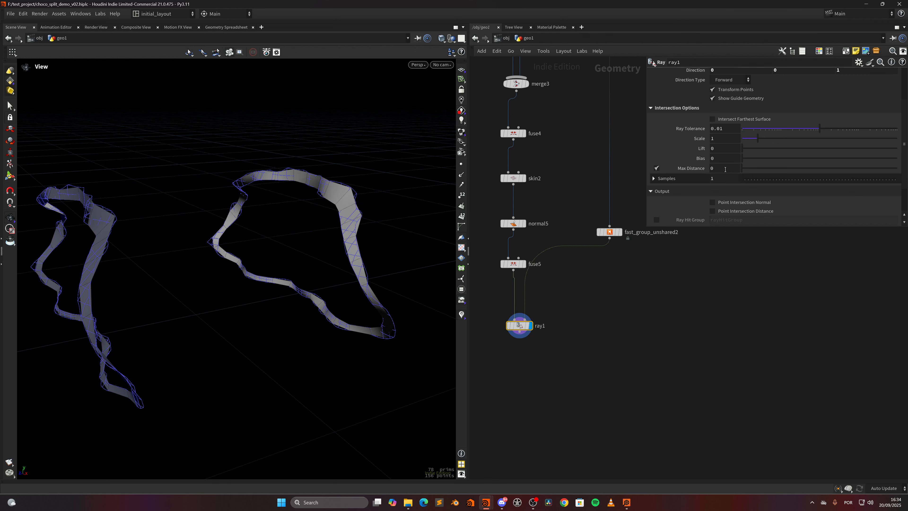
left_click(726, 169)
key("Return")
Compare the edge strips with ray1 bypassed and active to check how the projection changes them
left_click_drag(390, 186, 276, 241)
scroll(277, 240, "up", 4)
middle_click_drag(279, 240, 356, 233)
left_click_drag(356, 233, 357, 238)
left_click(505, 314)
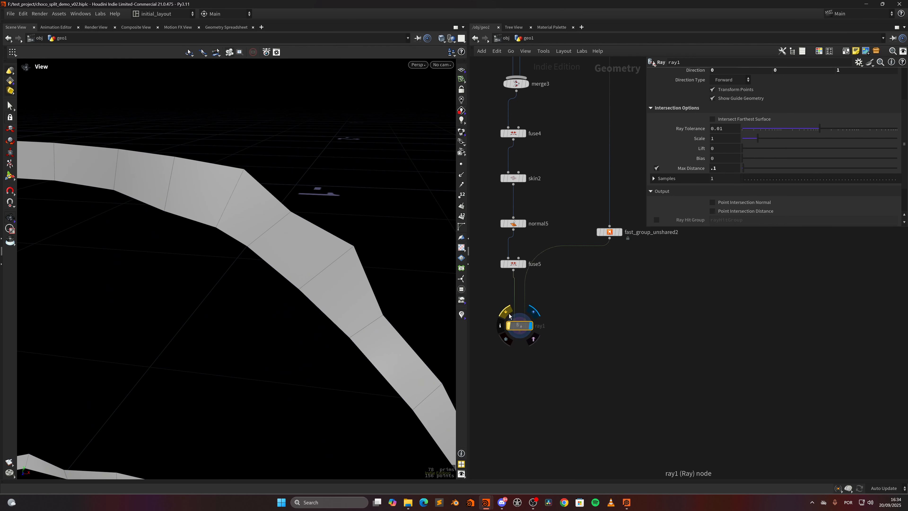
left_click(506, 313)
left_click(506, 313)
left_click(506, 314)
scroll(253, 364, "down", 5)
left_click_drag(254, 362, 293, 250)
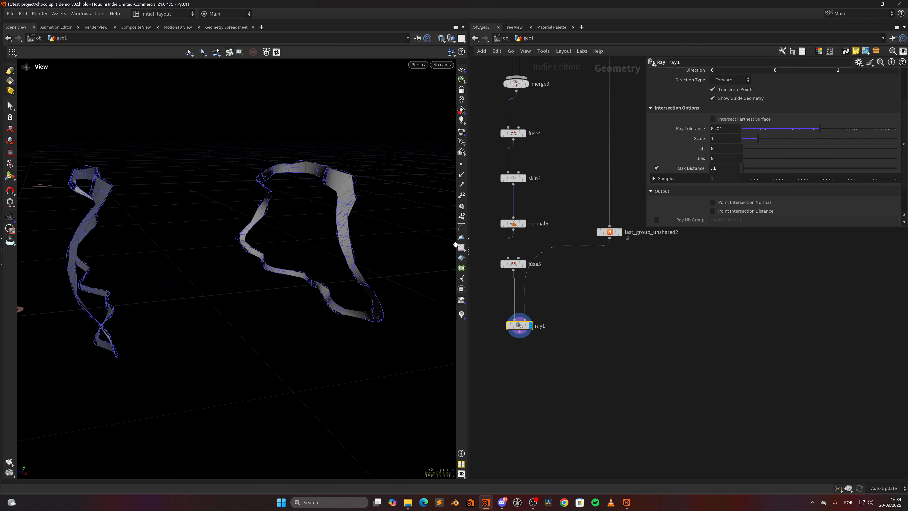
Add a Subdivide node after ray1 and display it
scroll(557, 319, "up", 5)
key("Tab")
type("sub")
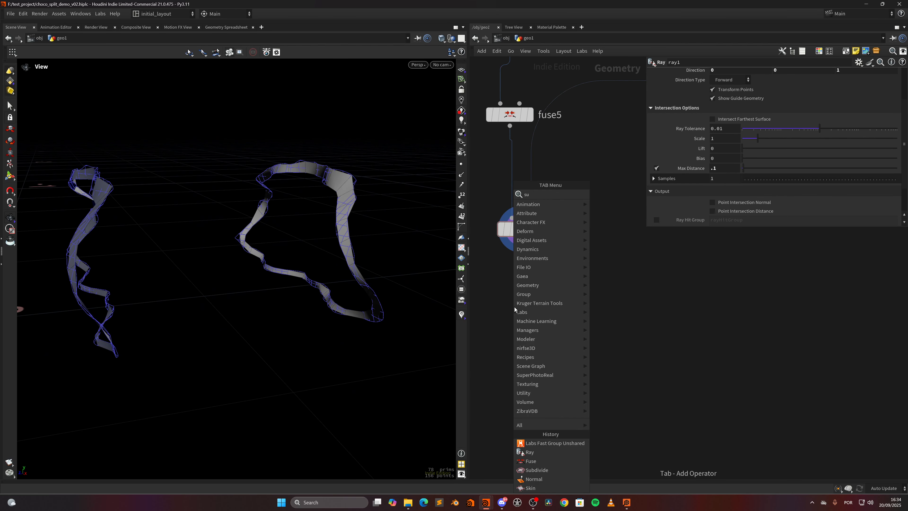
key("Return")
left_click(515, 307)
left_click_drag(522, 241, 500, 295)
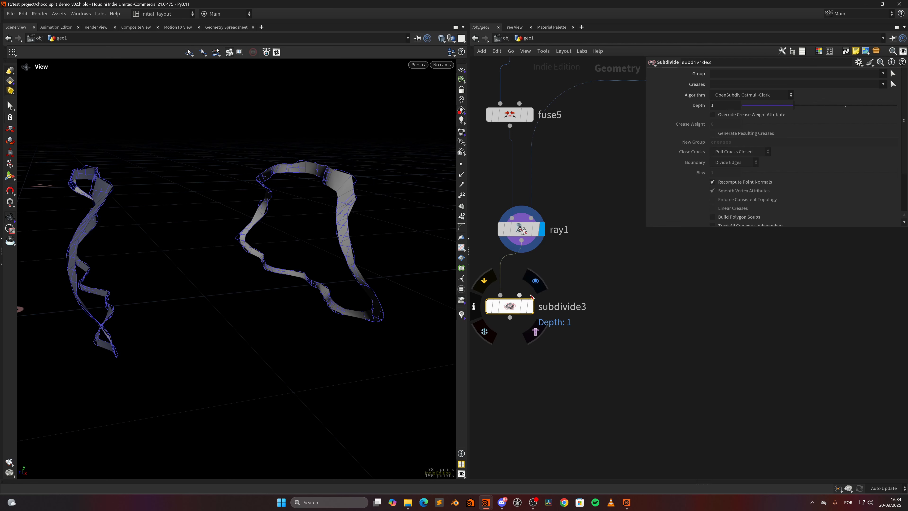
left_click(531, 307)
left_click_drag(350, 237, 344, 288)
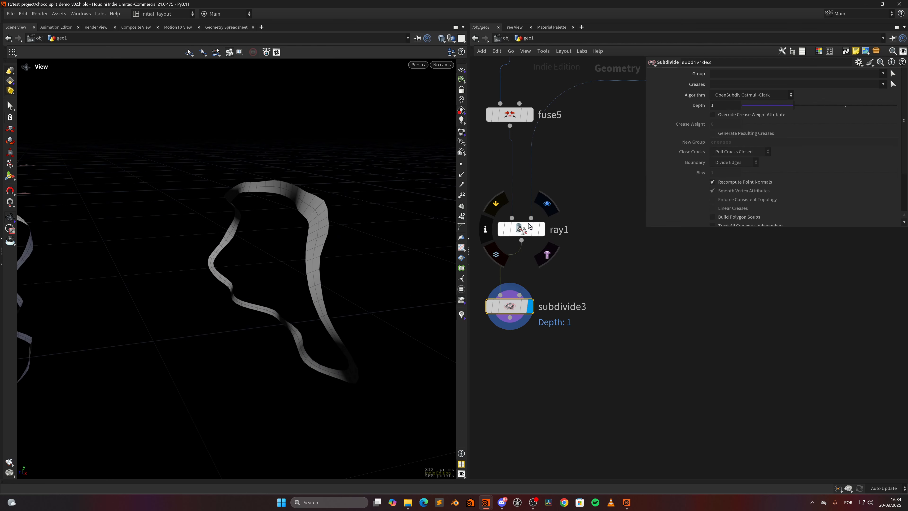
Add a feedback loop with its Block Begin and Block End nodes beside subdivide3
scroll(566, 276, "down", 1)
scroll(579, 283, "down", 2)
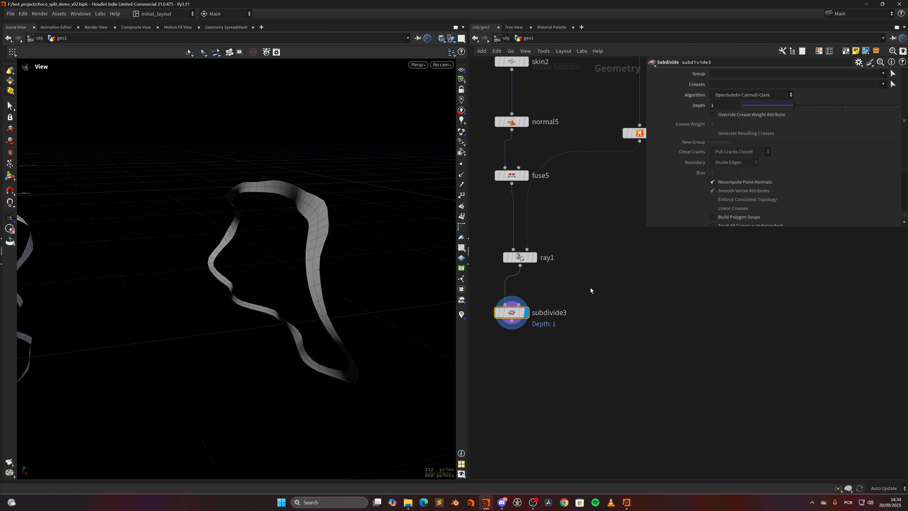
key("Tab")
type("f")
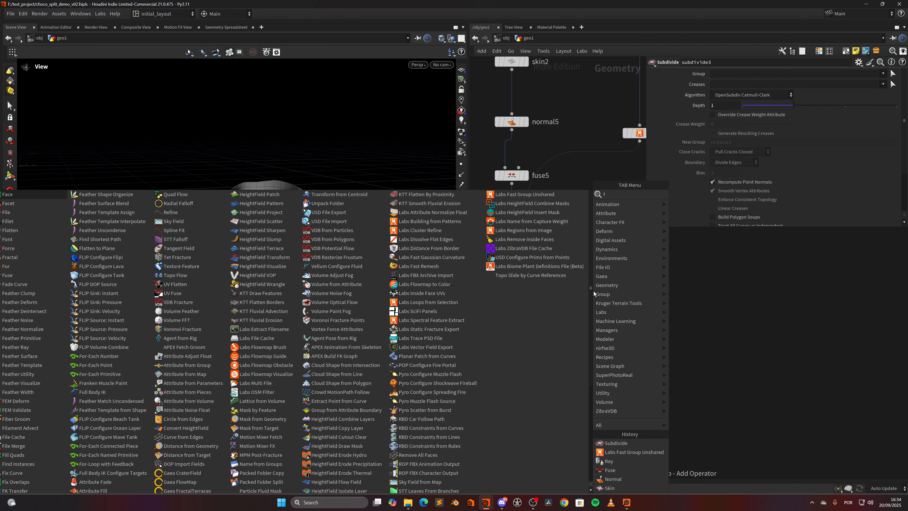
type("eed")
key("Return")
left_click(594, 292)
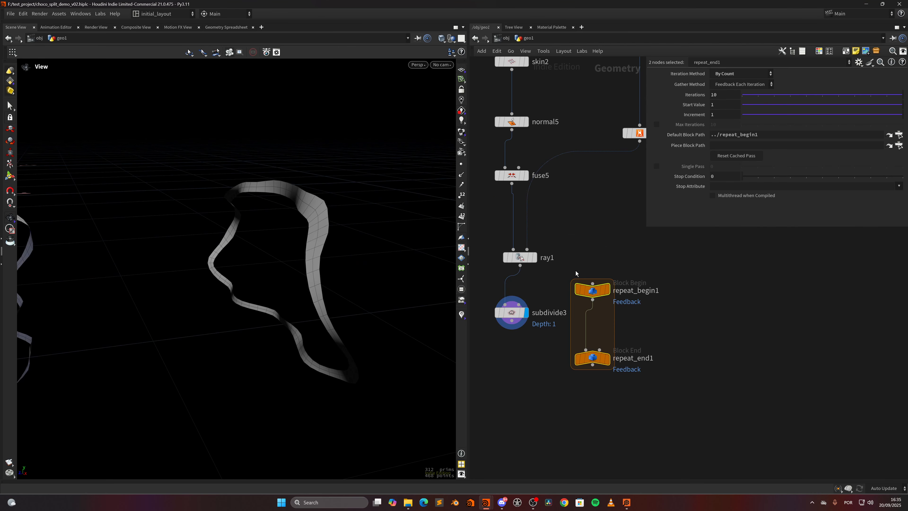
Color the two feedback loop nodes purple
key("c")
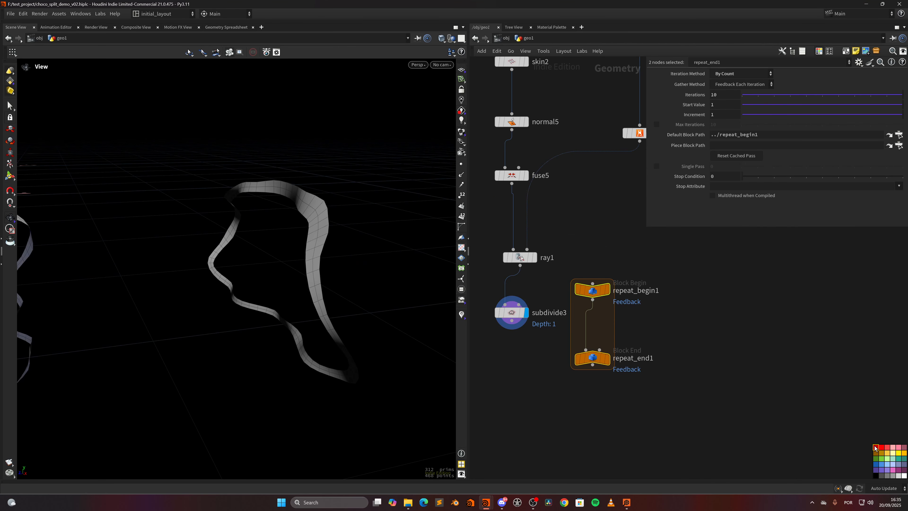
left_click_drag(873, 446, 807, 385)
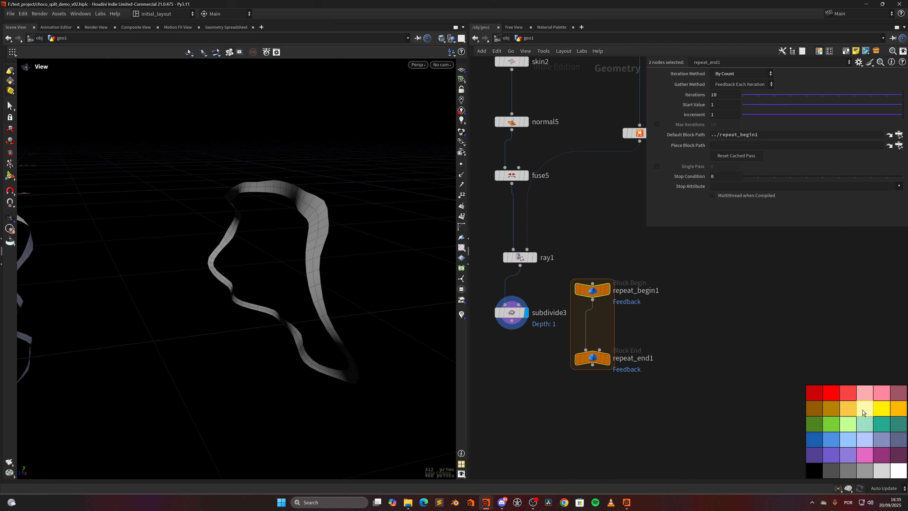
left_click(854, 458)
Insert repeat_begin1 between fuse5 and ray1, and connect subdivide3's output to repeat_end1
scroll(586, 237, "up", 3)
scroll(601, 241, "down", 7)
middle_click_drag(603, 248, 618, 253)
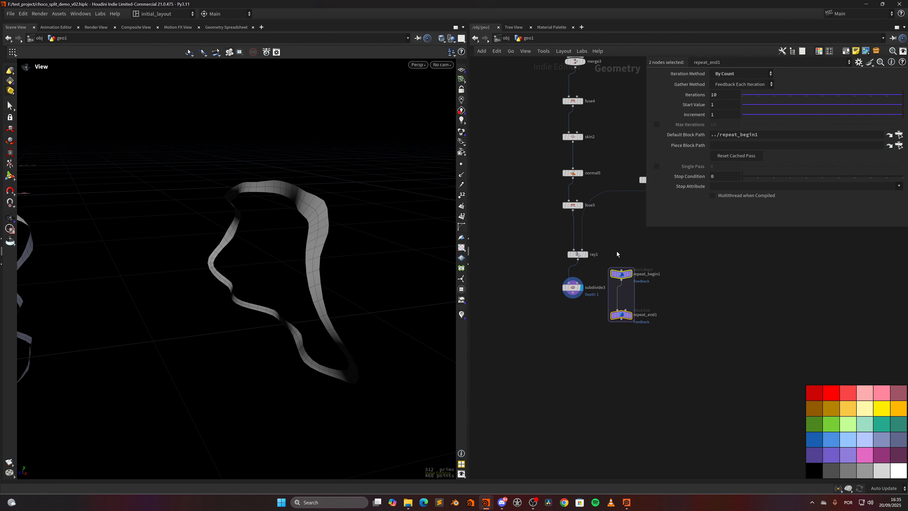
scroll(619, 255, "up", 4)
left_click(644, 271)
left_click_drag(632, 288, 546, 222)
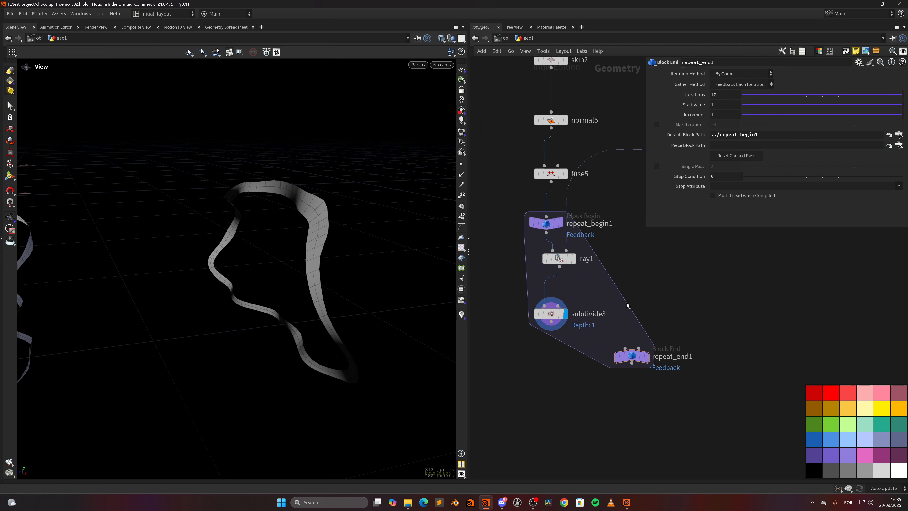
left_click_drag(633, 356, 555, 364)
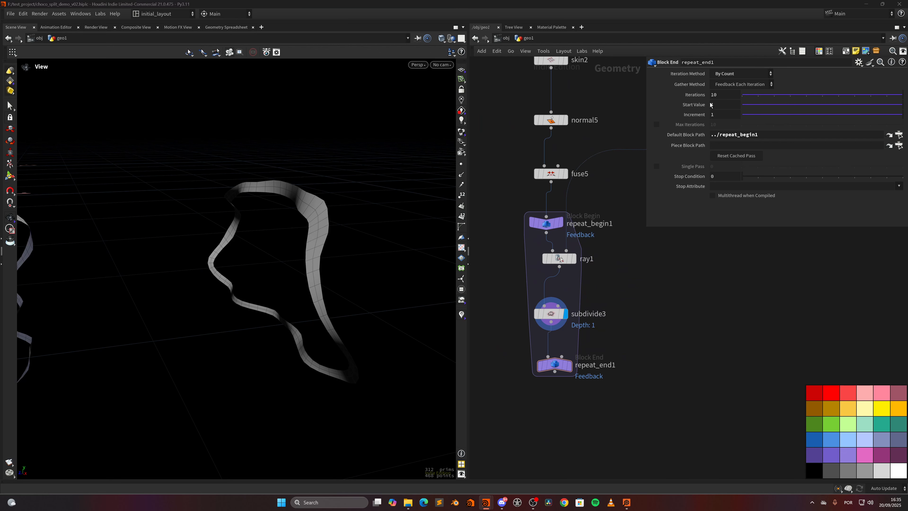
Set repeat_end1's iterations to 4 and display the node
left_click_drag(719, 96, 649, 108)
type("4")
key("Return")
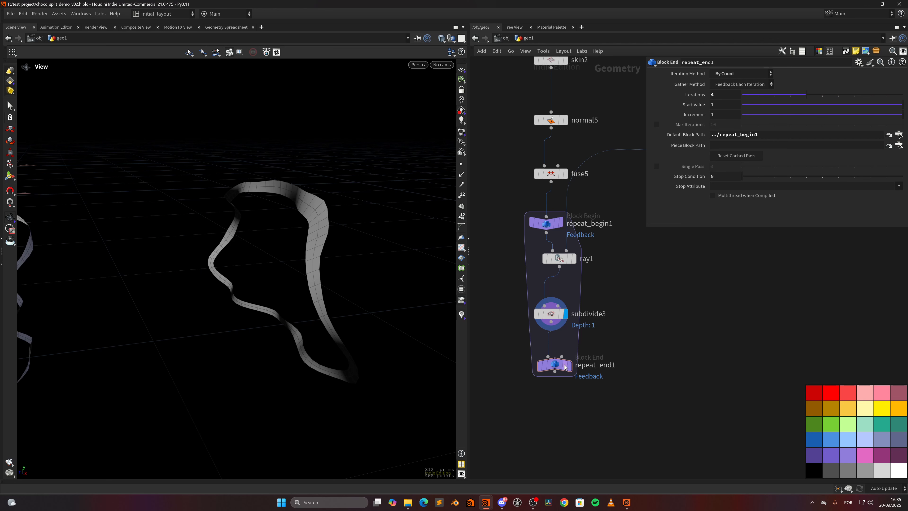
left_click(576, 346)
Check the looped strips while toggling ray1's bypass, and save the scene
scroll(359, 228, "up", 3)
left_click_drag(377, 260, 377, 299)
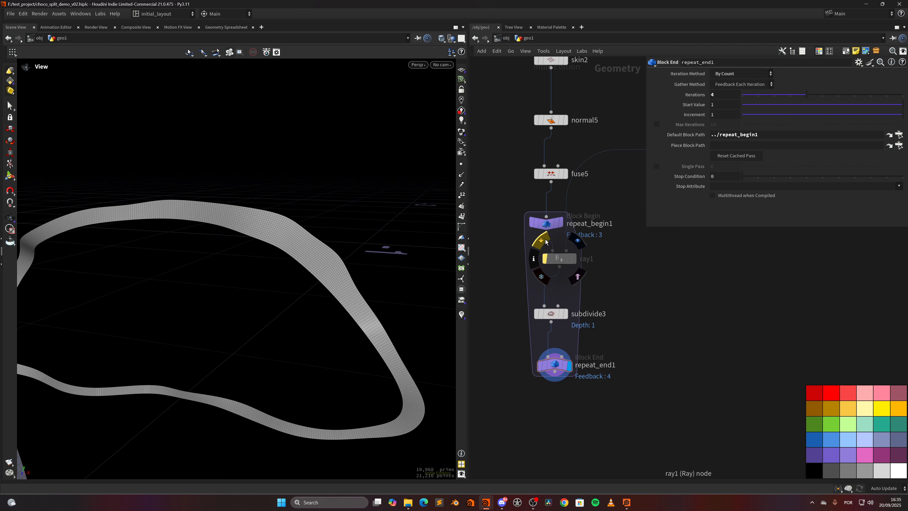
left_click(546, 242)
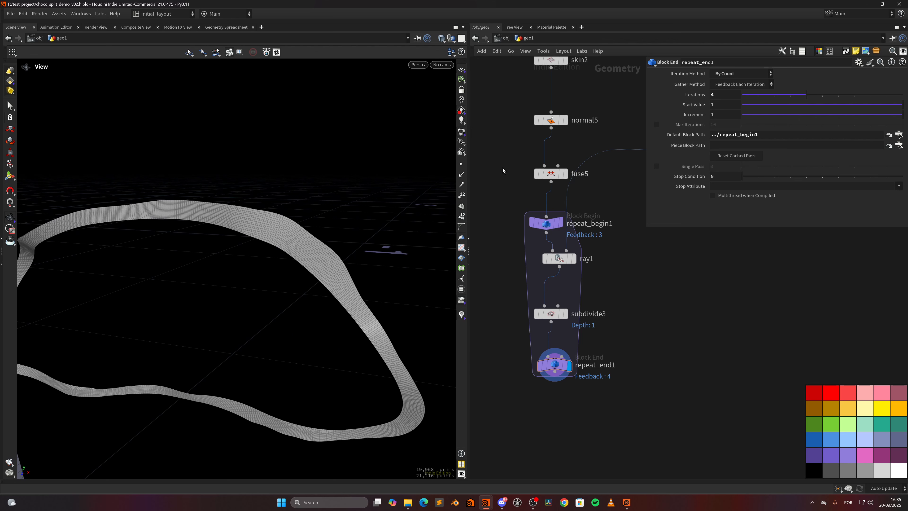
scroll(339, 318, "down", 6)
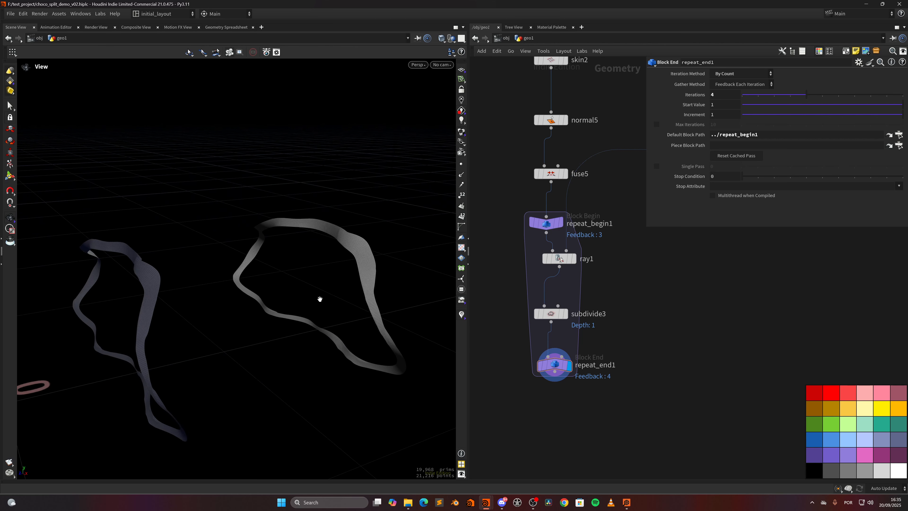
key("ctrl+s")
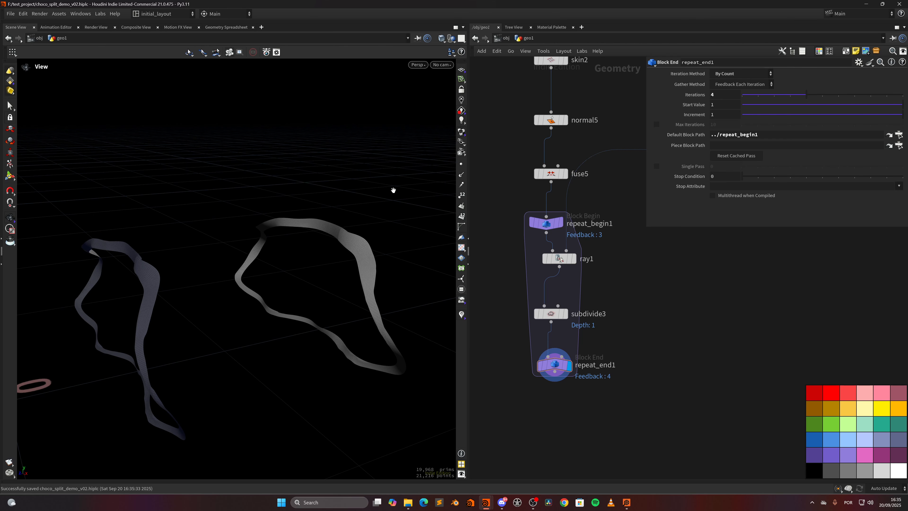
Template fast_group_unshared2 and compare the subdivided strips with the original cut edges
middle_click_drag(671, 249, 529, 438)
middle_click_drag(598, 278, 602, 184)
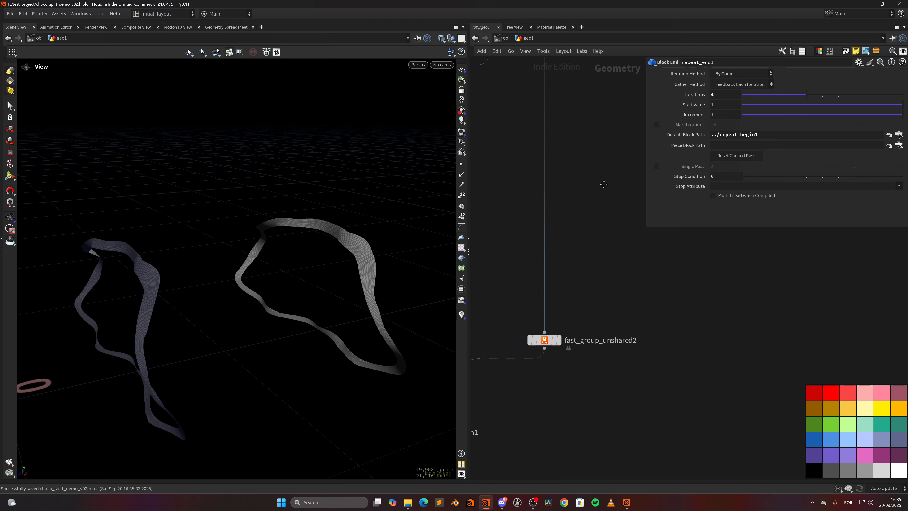
left_click(555, 338)
left_click_drag(350, 241, 301, 289)
scroll(359, 252, "up", 5)
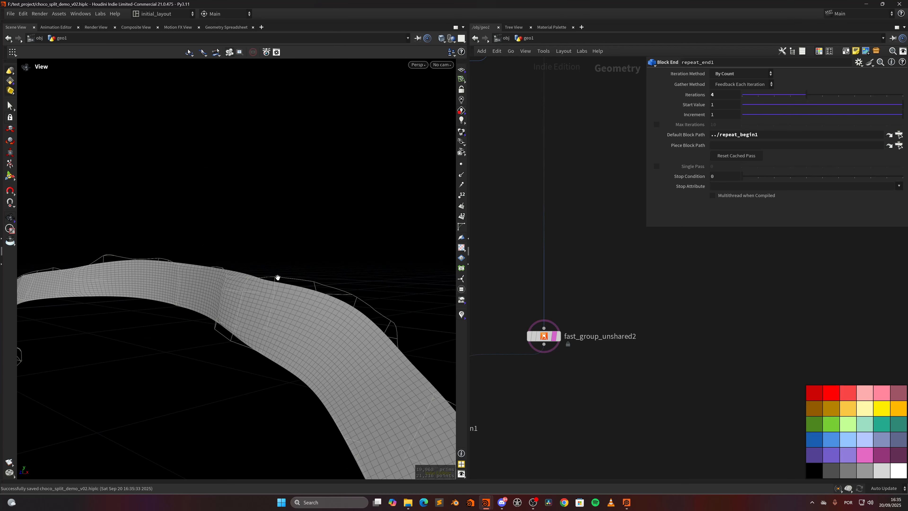
left_click_drag(327, 337, 302, 287)
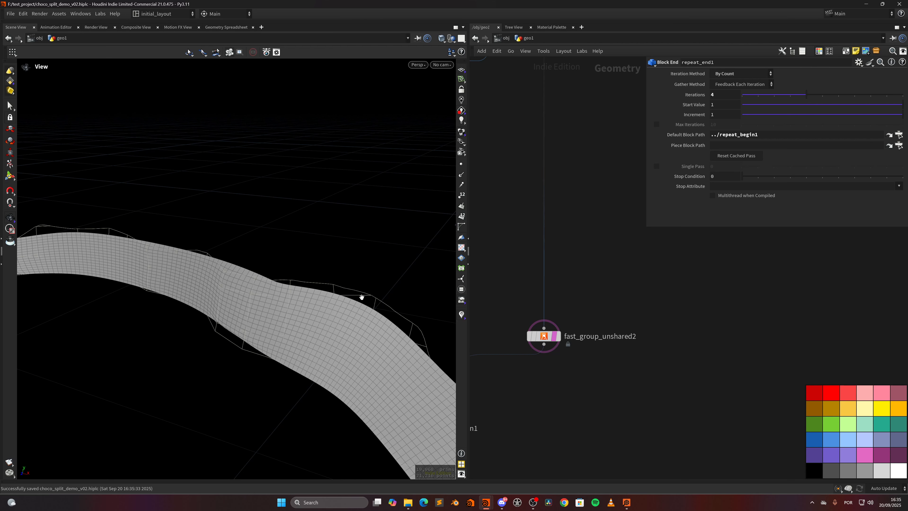
left_click_drag(367, 304, 394, 316)
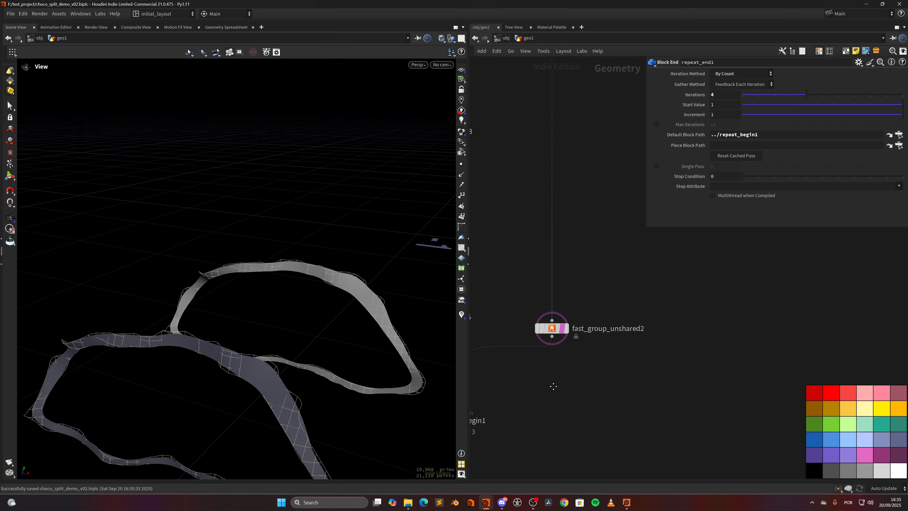
Insert a Labs Fast Group Unshared node between subdivide3 and repeat_end1 and display it
middle_click_drag(520, 420, 601, 305)
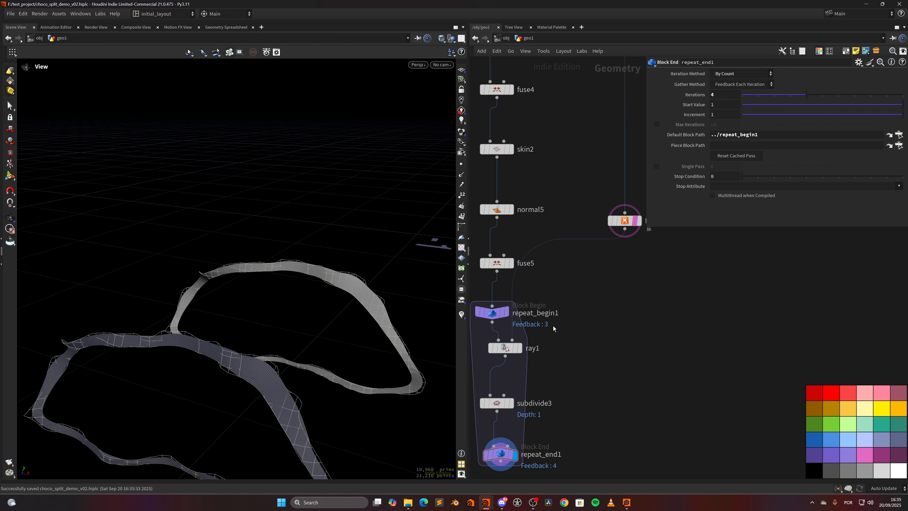
middle_click_drag(600, 335, 640, 256)
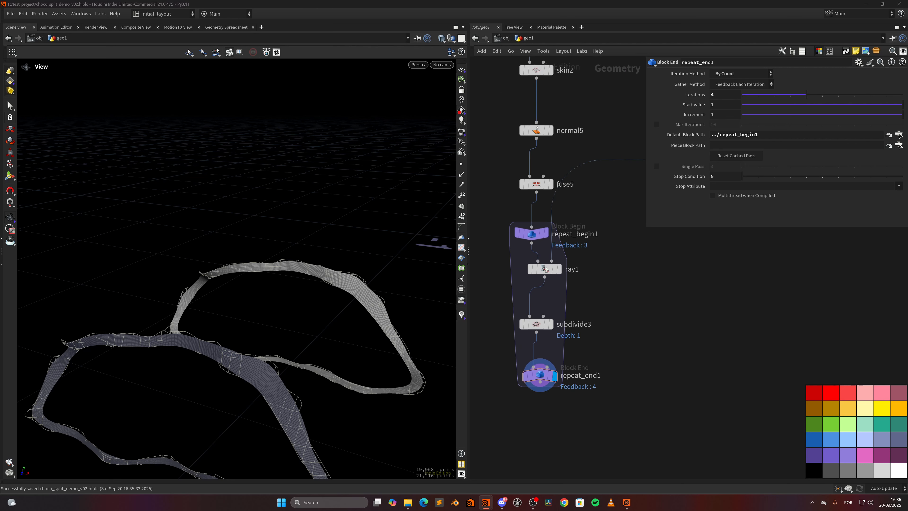
left_click_drag(542, 357, 547, 426)
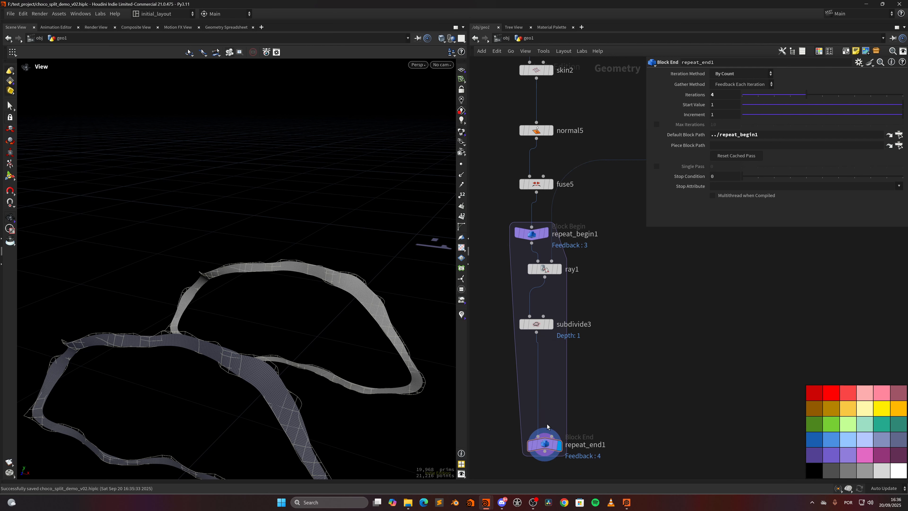
key("Tab")
type("fast")
key("Return")
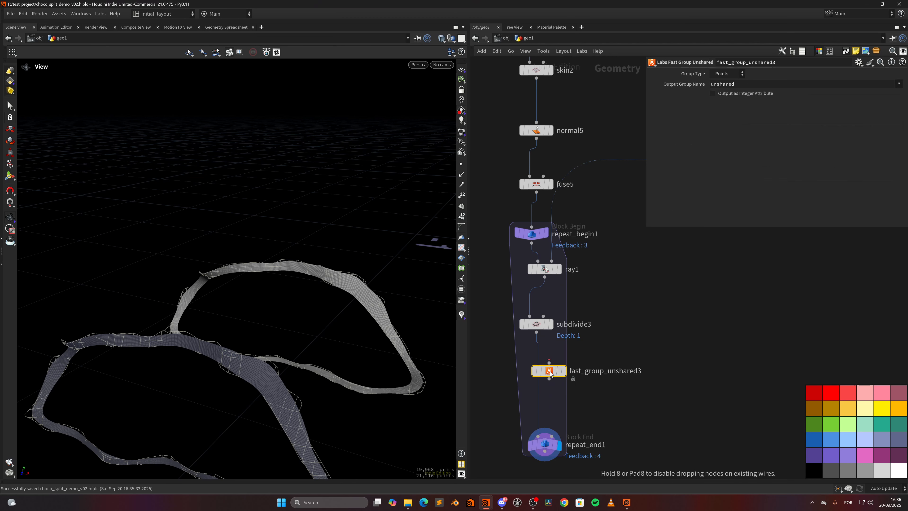
left_click(564, 371)
Insert a Ray node between fast_group_unshared3 and repeat_end1, connect fast_group_unshared2 to its second input and display it
middle_click_drag(547, 443, 547, 343)
left_click_drag(547, 343, 547, 396)
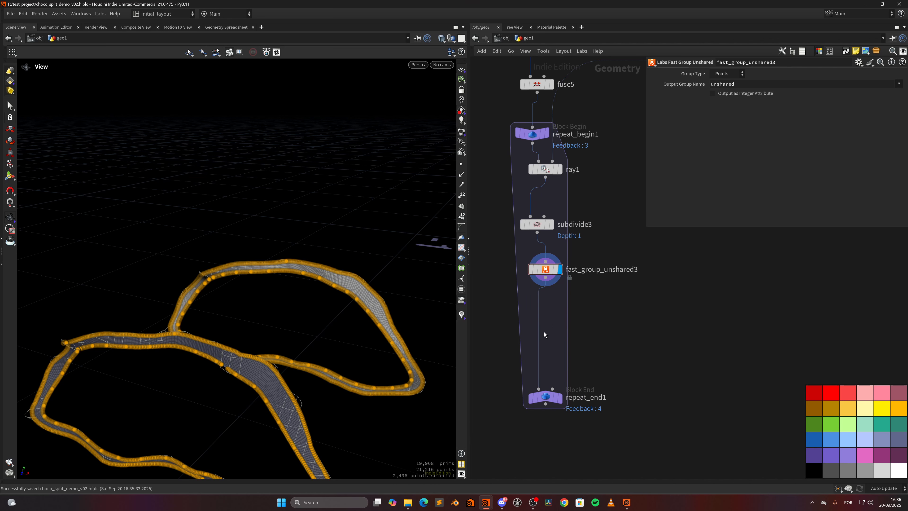
key("Tab")
type("ray")
key("Return")
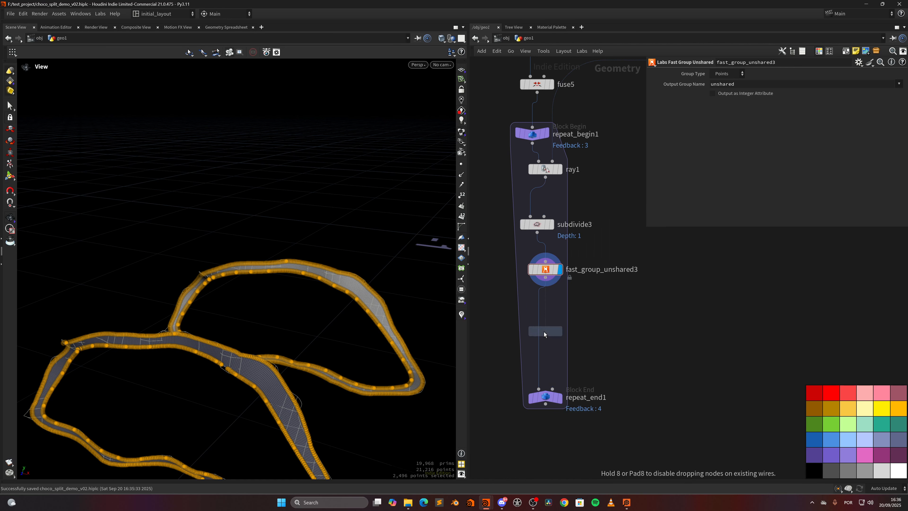
left_click(545, 332)
left_click(553, 331)
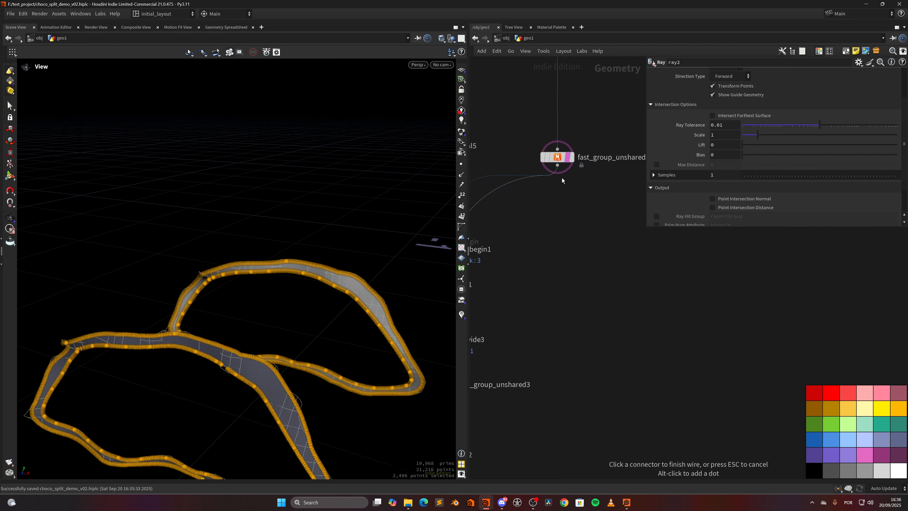
left_click(557, 166)
left_click(546, 315)
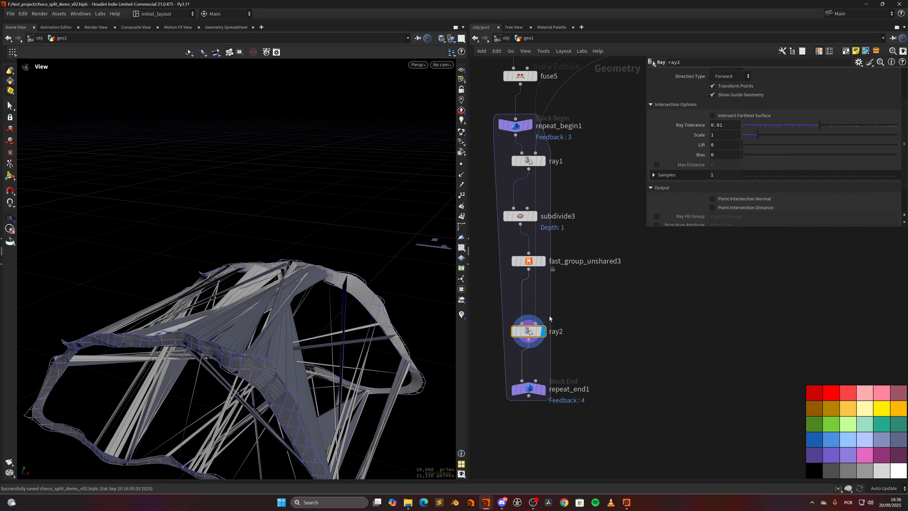
Set ray2's method to Minimum Distance and its group to unshared, and inspect the strip borders
left_click(731, 76)
left_click(722, 84)
scroll(778, 106, "up", 3)
left_click(737, 105)
left_click(732, 113)
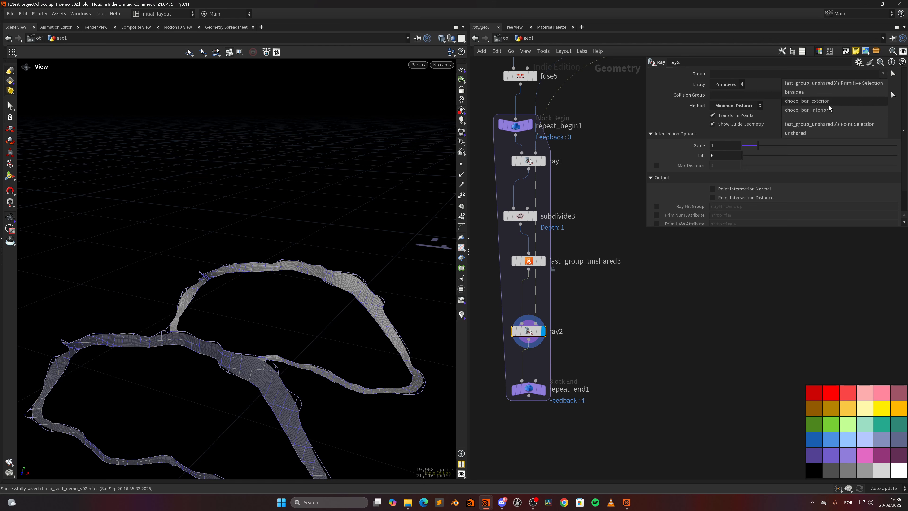
left_click(792, 131)
right_click_drag(266, 263, 267, 298)
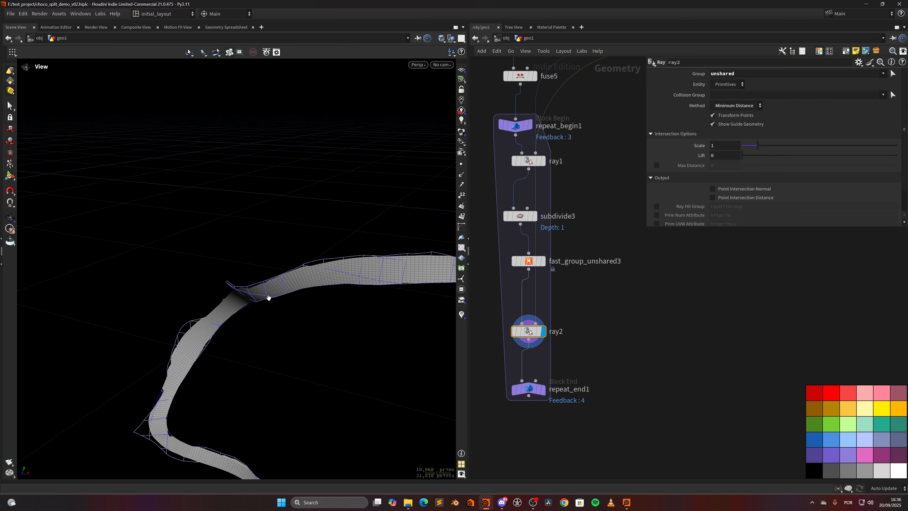
left_click_drag(268, 298, 353, 268)
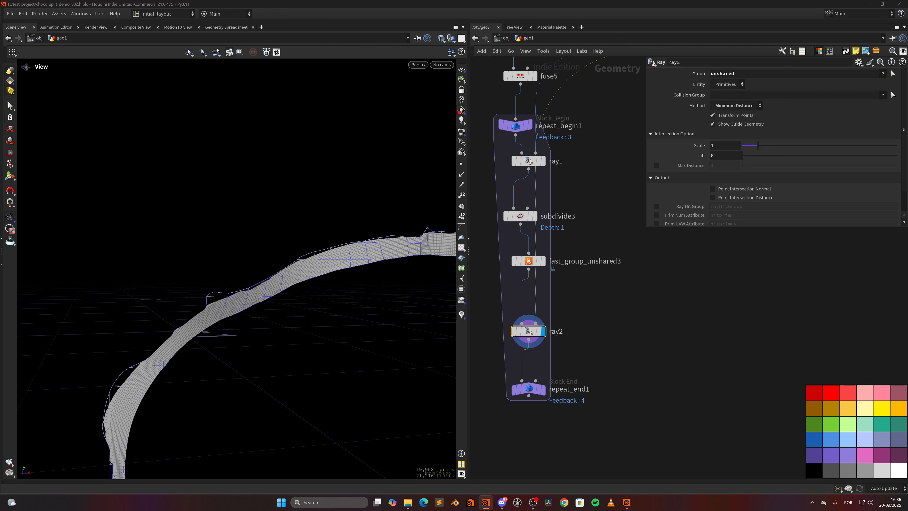
scroll(620, 266, "down", 8)
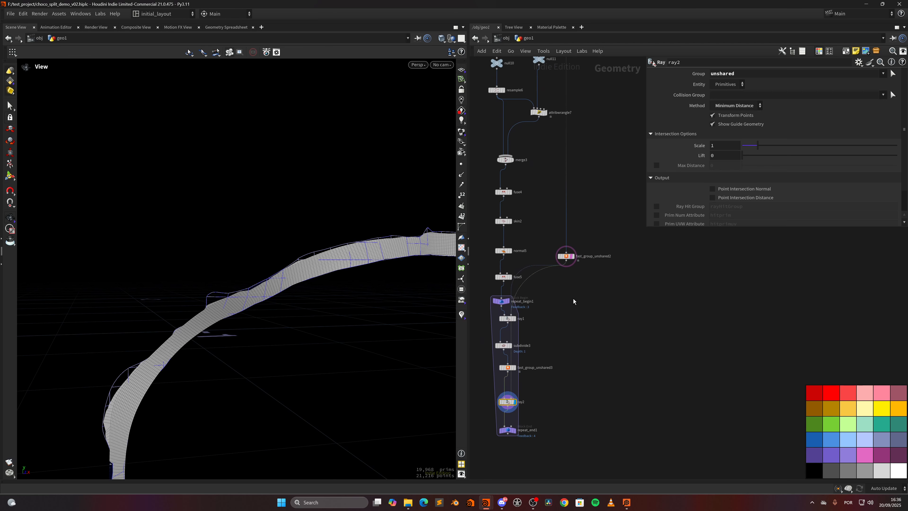
Reroute the cut-edge wire from fast_group_unshared2 through a dot, add a Convert Line node to that node's output and display it
scroll(574, 298, "up", 2)
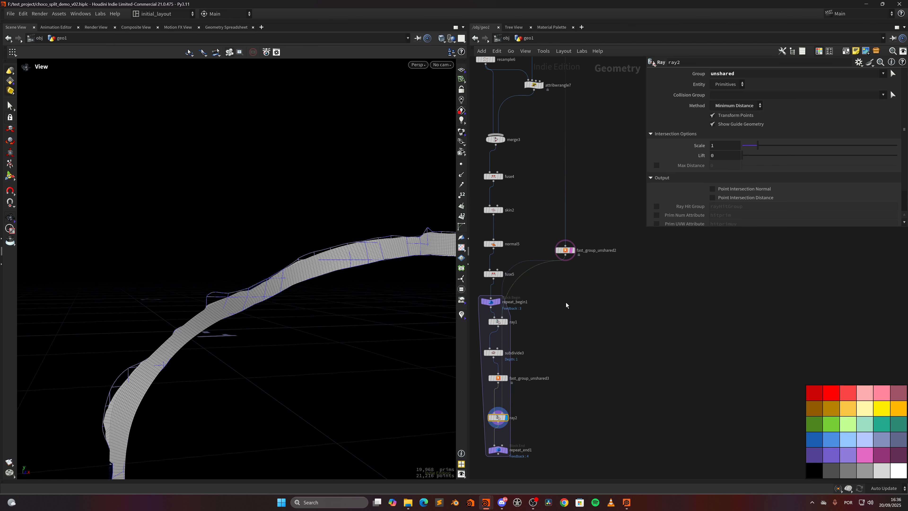
left_click(541, 299)
left_click_drag(523, 274, 567, 372, "alt")
left_click(567, 256)
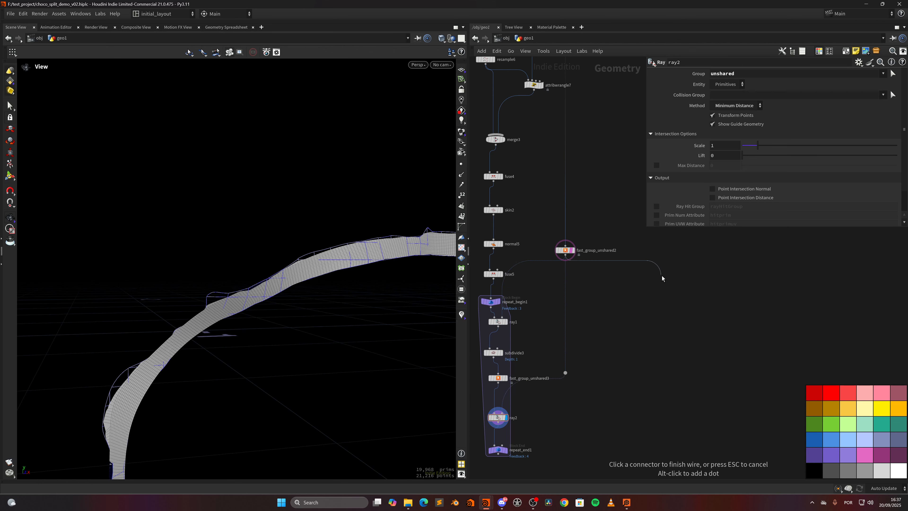
key("Tab")
type("conver")
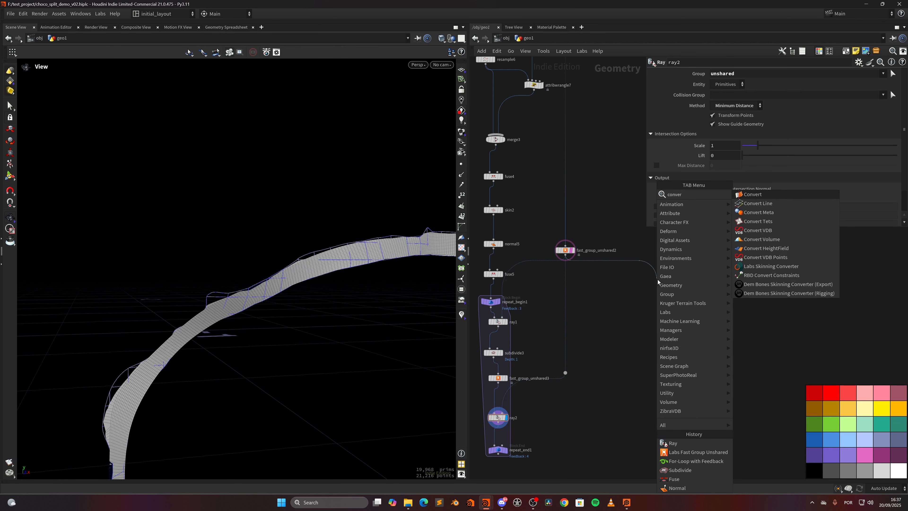
key("Return")
left_click(658, 279)
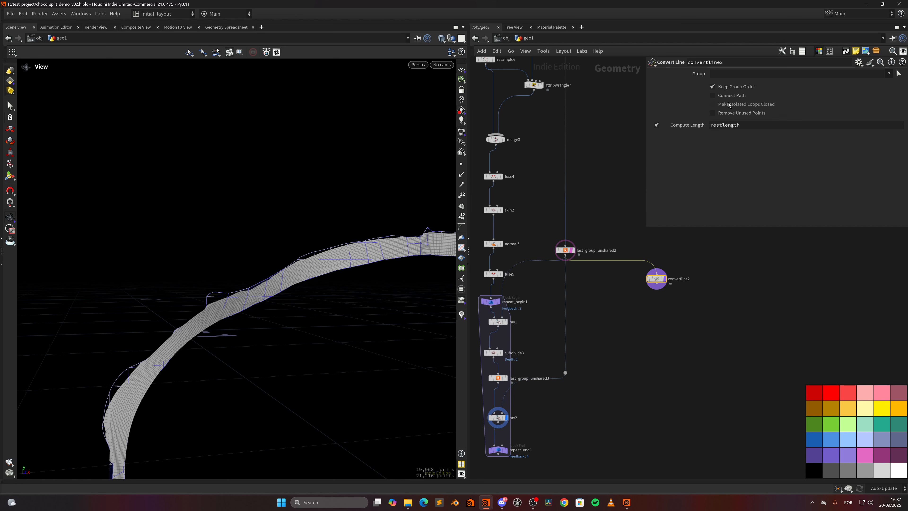
left_click(665, 279)
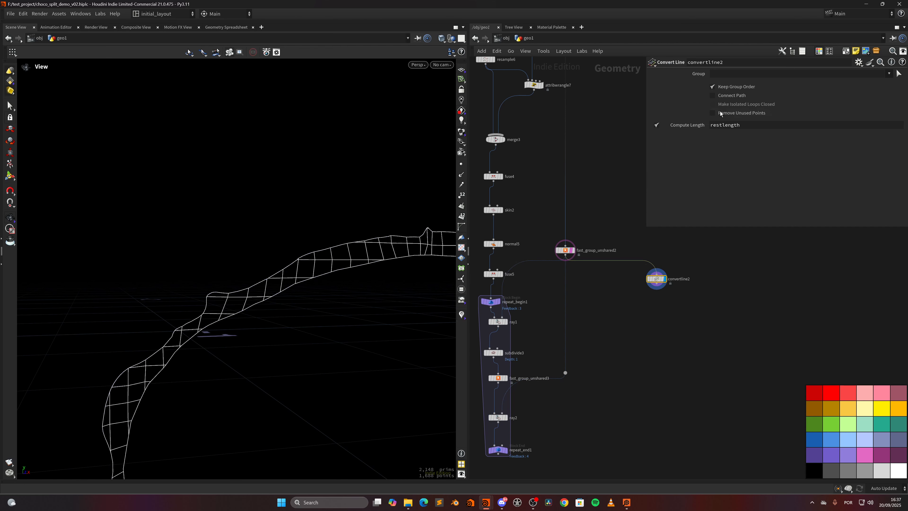
Restrict convertline2 to the unshared group and enable Connect Path
left_click(889, 74)
left_click(846, 93)
left_click(733, 96)
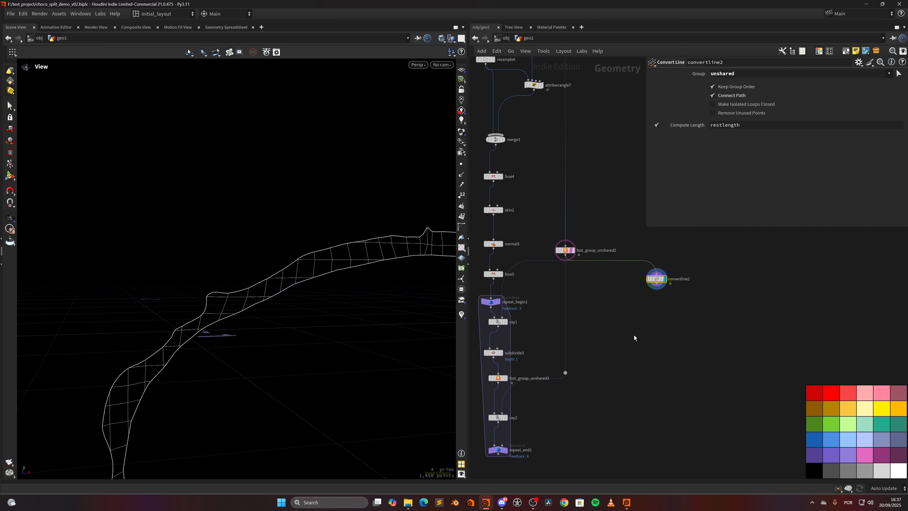
Add and display a Resample node after convertline2, with Resample by Polygon Edge enabled and a length of 0.005
middle_click_drag(687, 326, 605, 305)
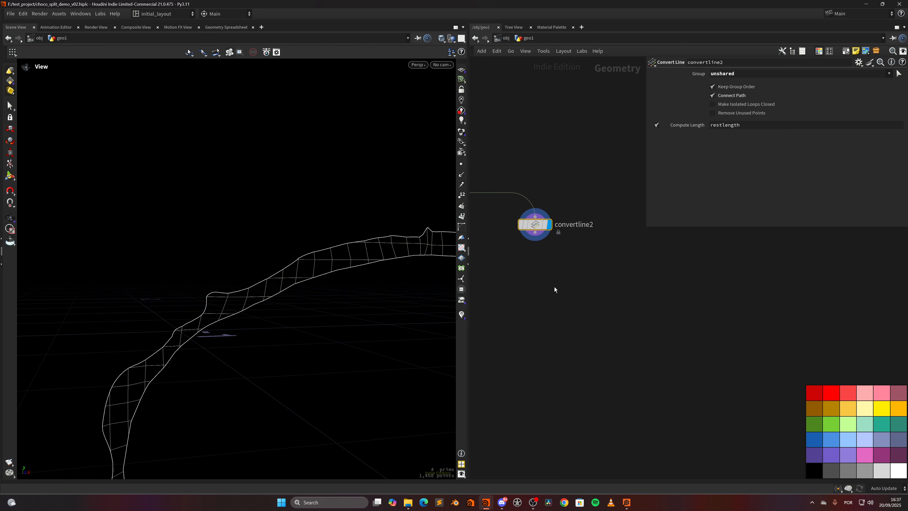
key("Tab")
type("res")
key("Return")
left_click(538, 298)
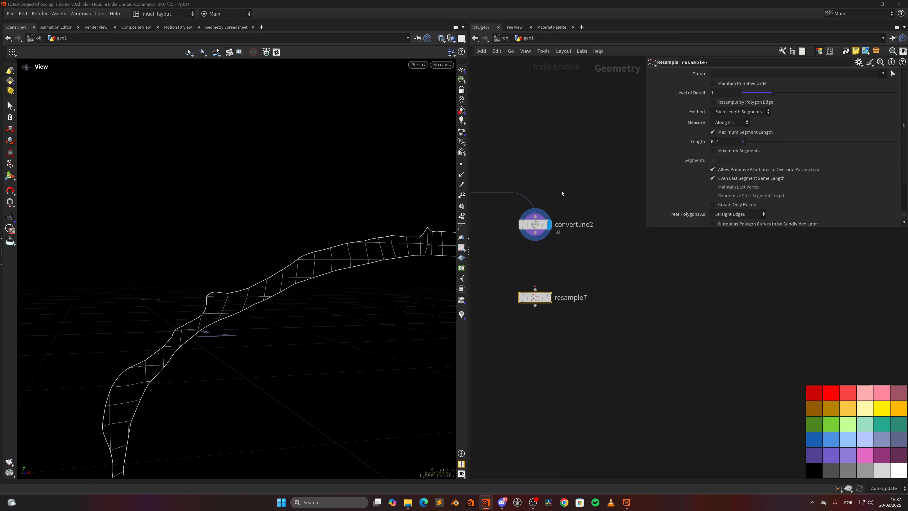
left_click_drag(535, 233, 535, 289)
left_click(549, 297)
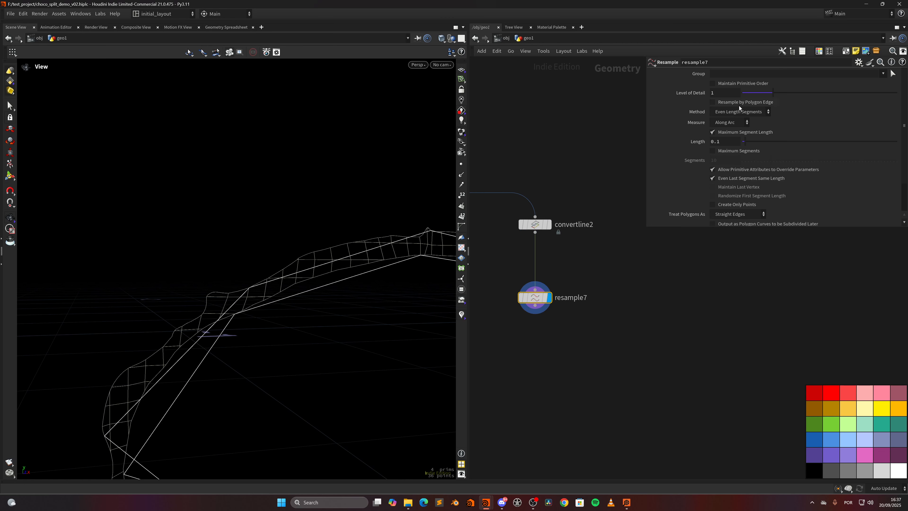
left_click(738, 104)
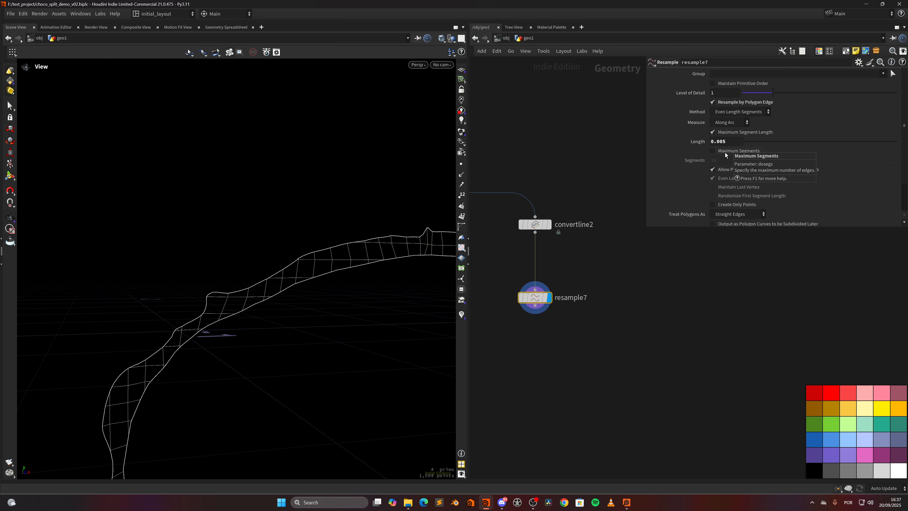
Add a Fuse node after resample7 and display it
key("Tab")
type("fuse")
key("Return")
left_click(537, 347)
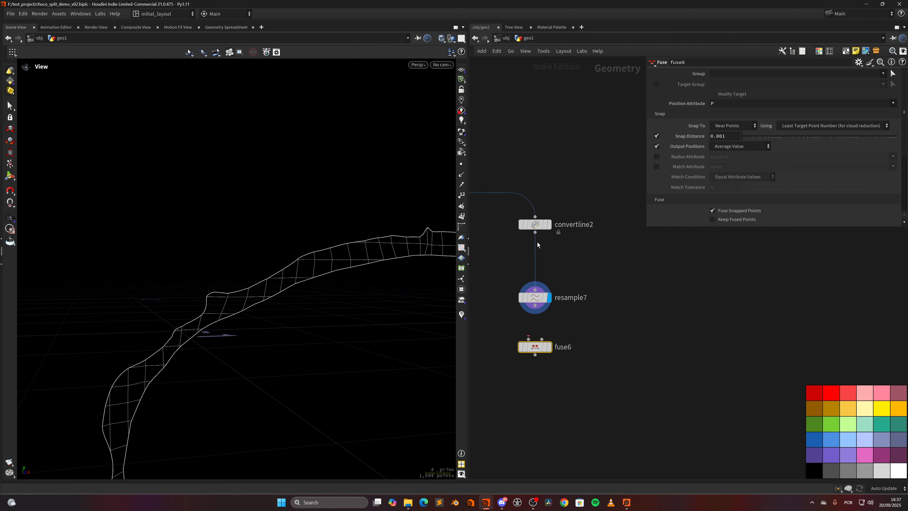
left_click_drag(535, 306, 528, 339)
Connect fuse6 to ray2's second input, template fuse6 and display repeat_end1 to check the strip borders against the cut curves
scroll(537, 391, "down", 4)
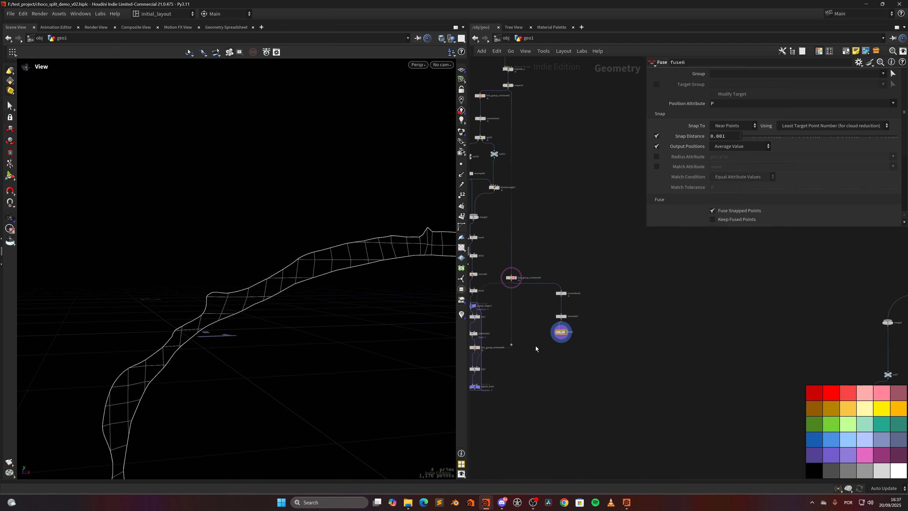
scroll(612, 318, "up", 2)
left_click(613, 318)
scroll(632, 300, "down", 2)
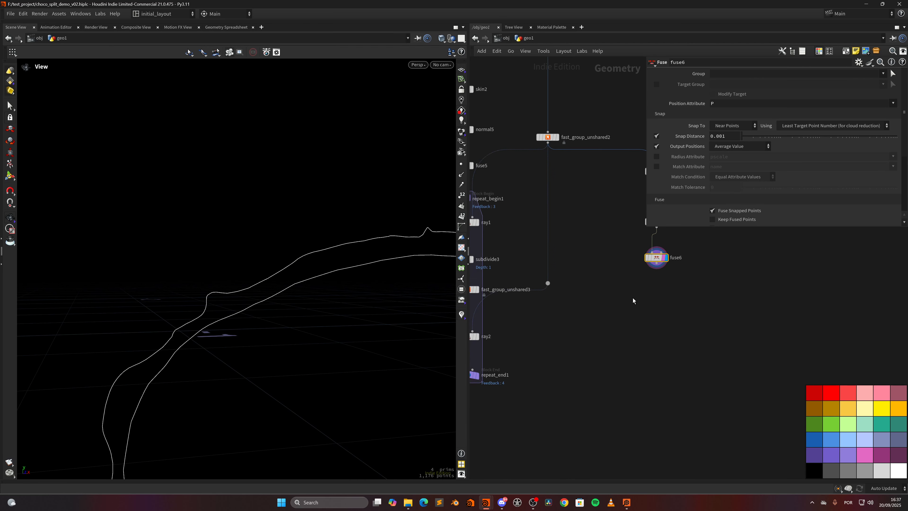
scroll(674, 293, "up", 2)
left_click(675, 288)
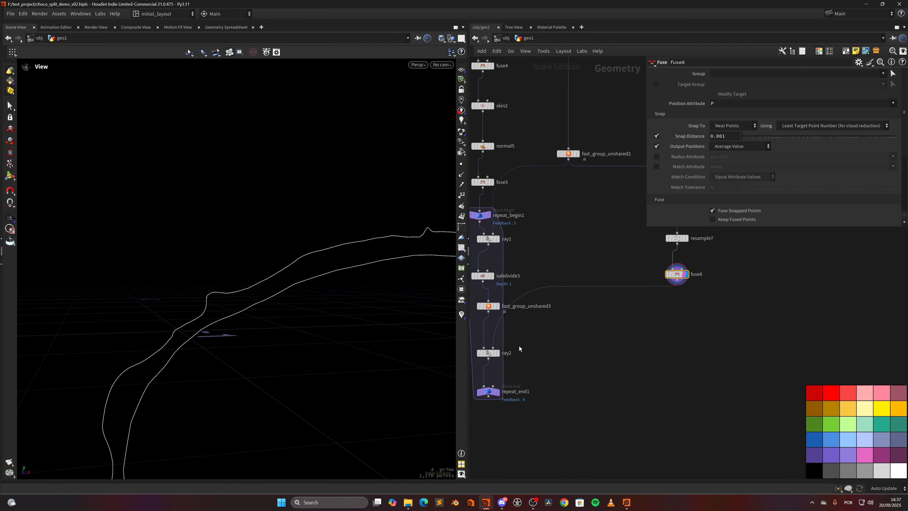
left_click(493, 347)
left_click(544, 377)
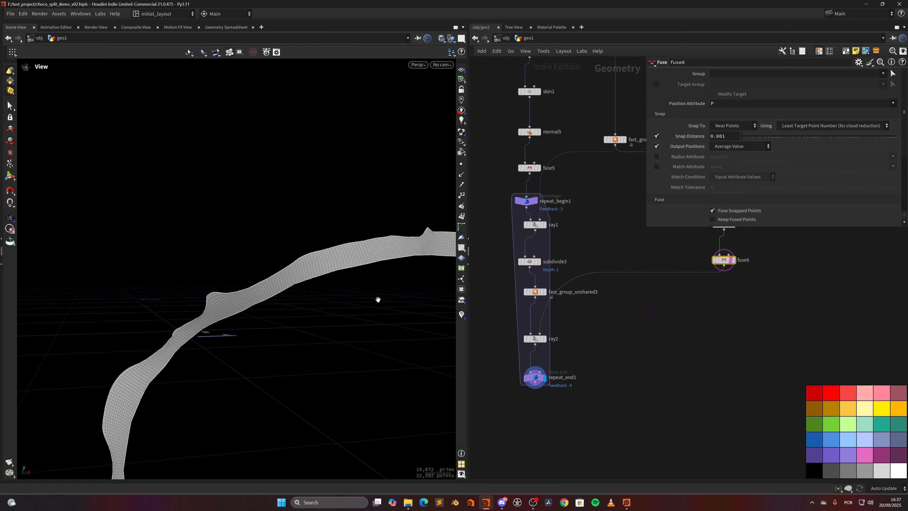
left_click_drag(378, 300, 299, 242)
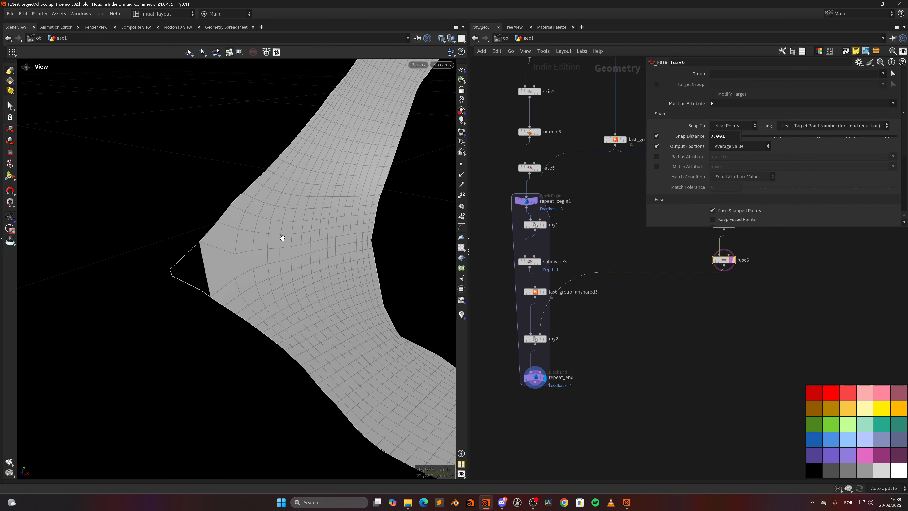
scroll(200, 262, "down", 3)
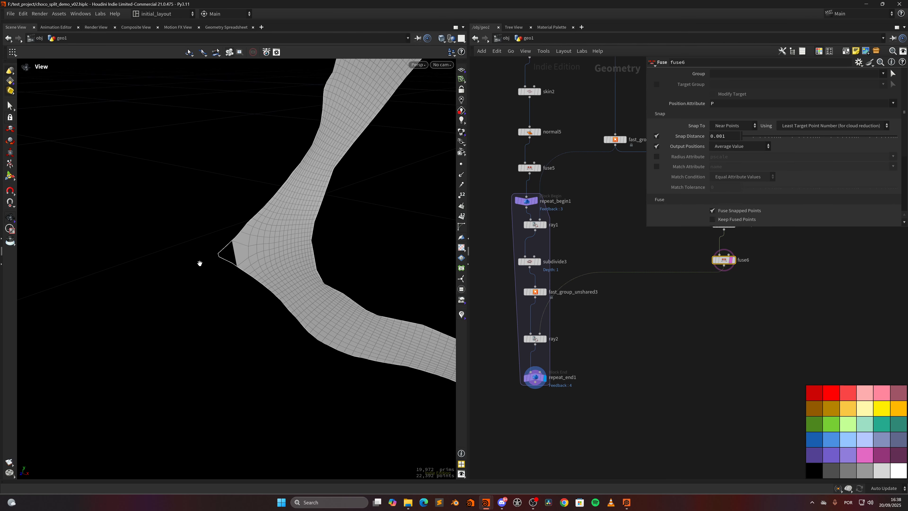
Replace ray2 with a Point Relax node between fast_group_unshared3 and repeat_end1
middle_click_drag(747, 273, 649, 315)
middle_click_drag(490, 371, 559, 323)
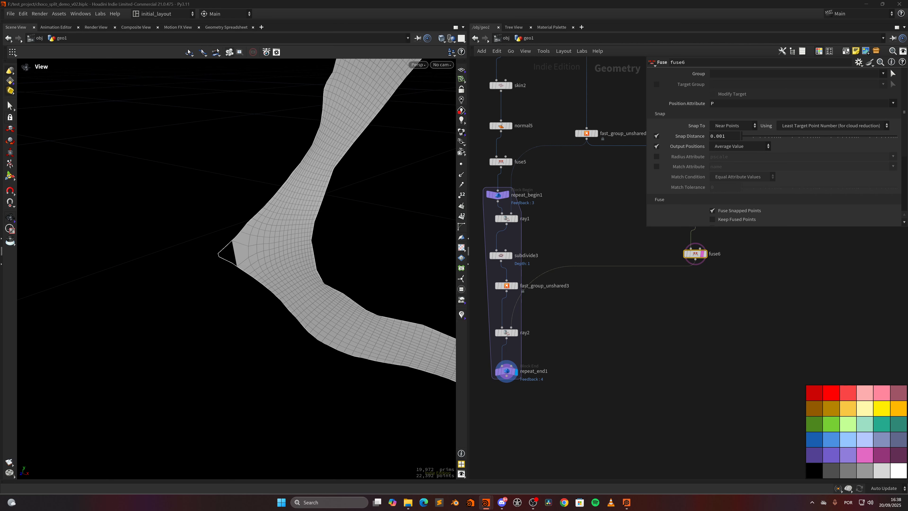
left_click_drag(511, 329, 511, 329)
key("Delete")
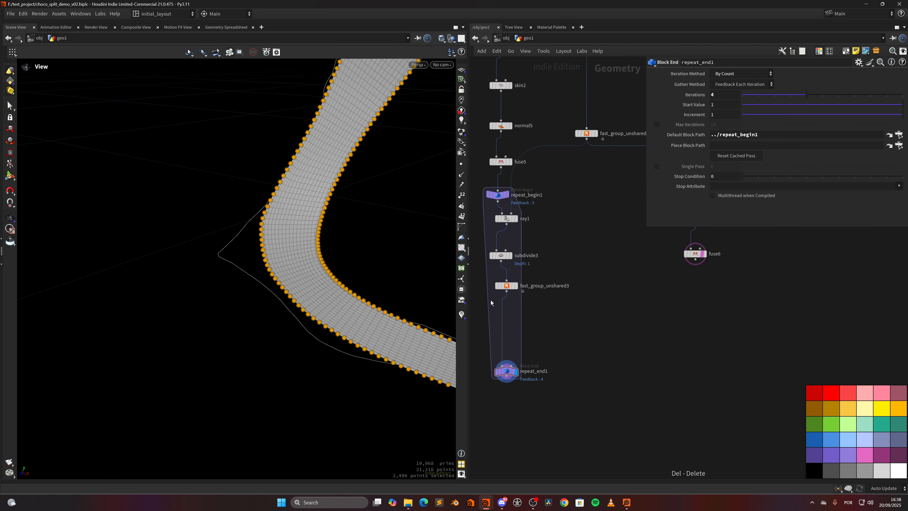
key("Tab")
type("prel")
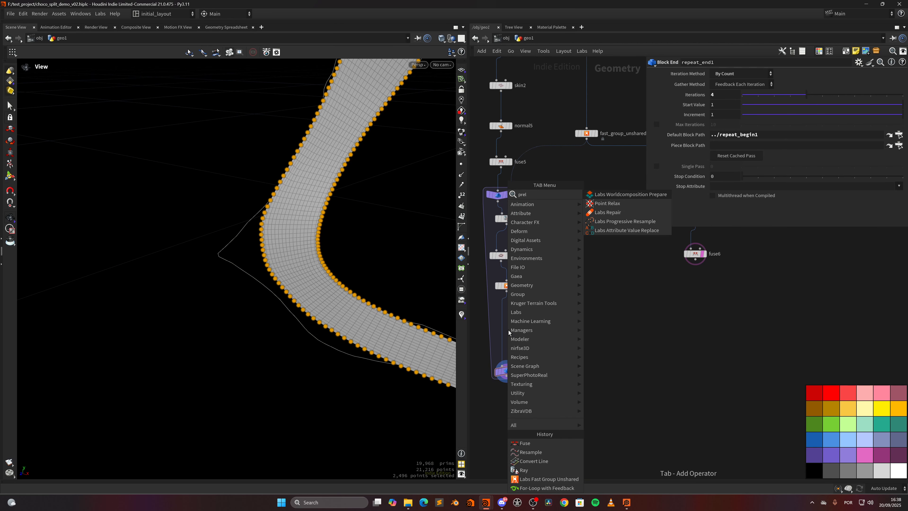
key("Down")
key("Return")
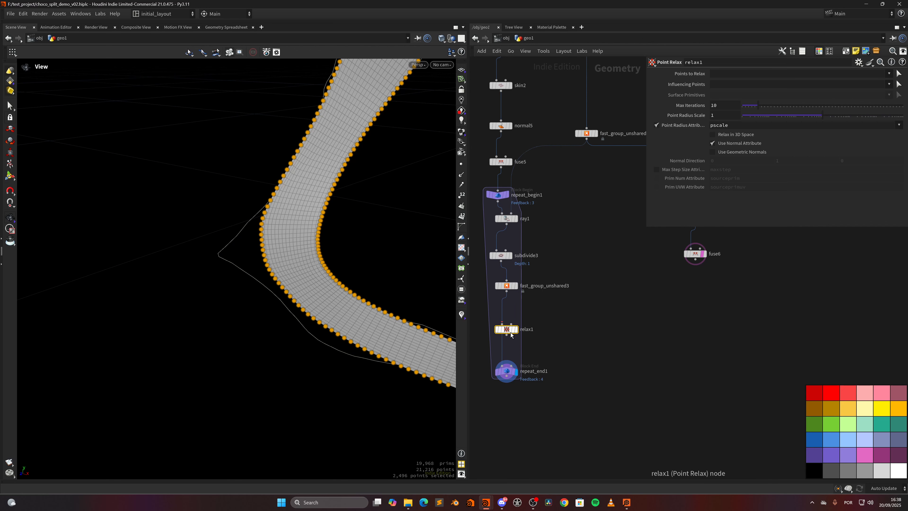
left_click_drag(511, 331, 506, 346)
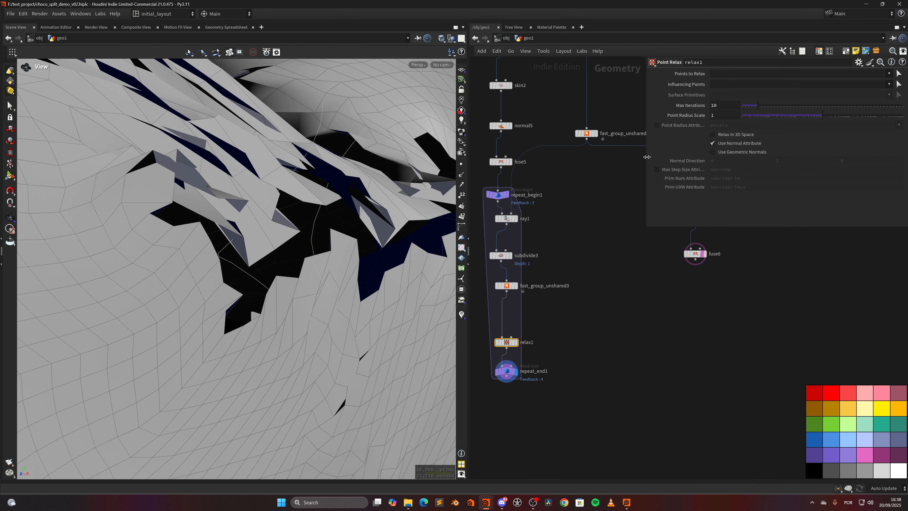
Set relax1's Point Radius Scale to 0.1 and connect fuse6 to its second input
type("0")
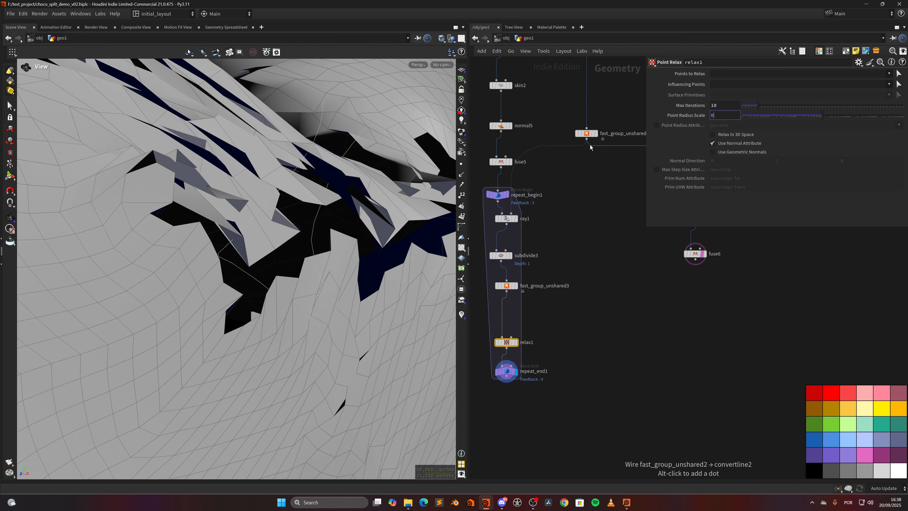
type(".1")
key("Return")
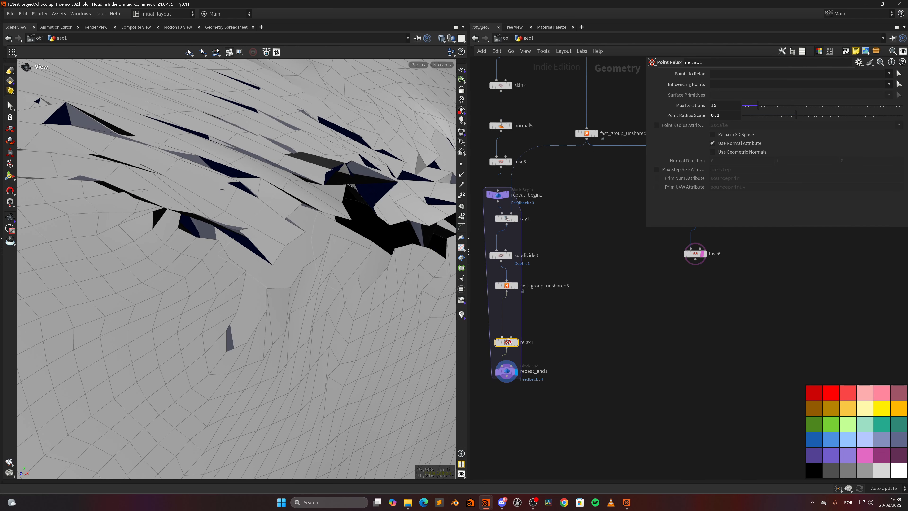
left_click(693, 271)
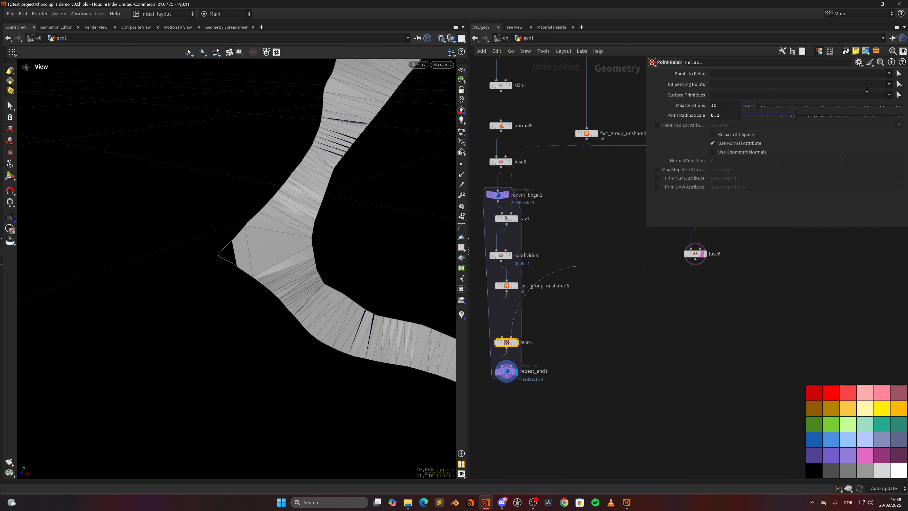
left_click(510, 374)
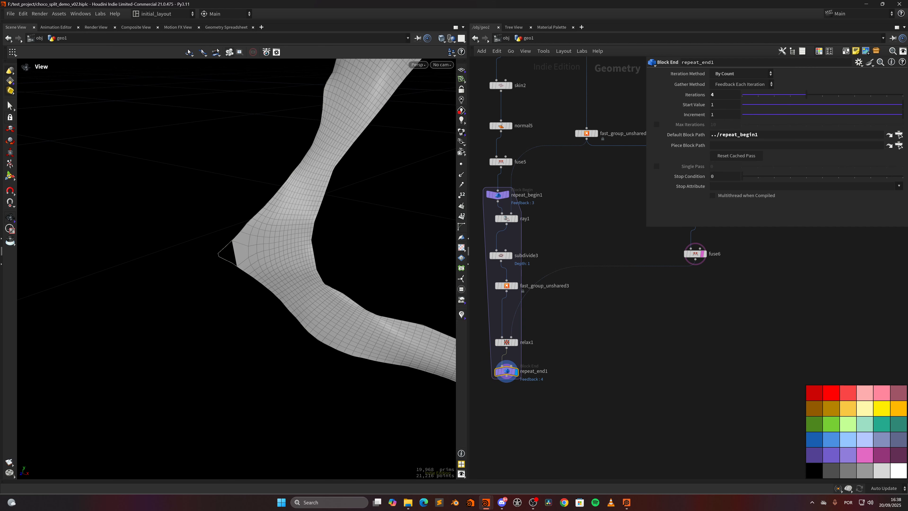
left_click(582, 348)
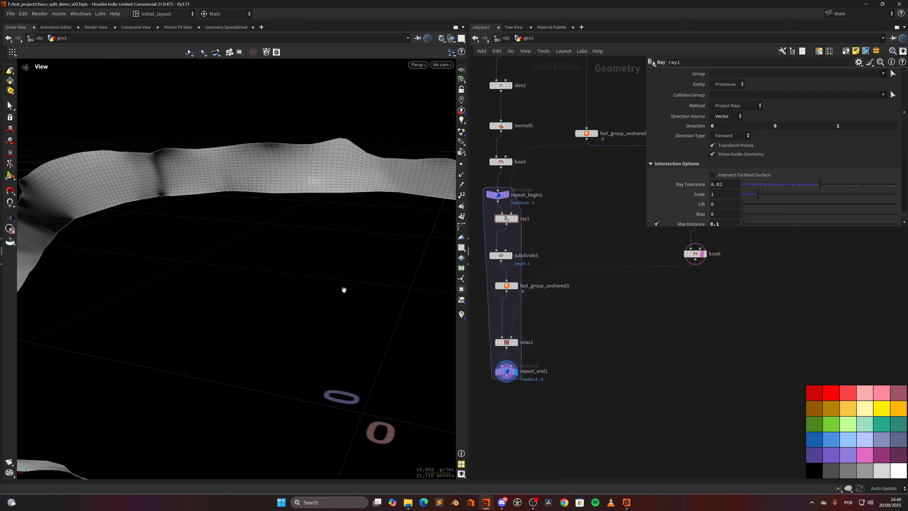
left_click_drag(344, 289, 371, 354)
left_click_drag(140, 210, 300, 304)
scroll(540, 296, "down", 6)
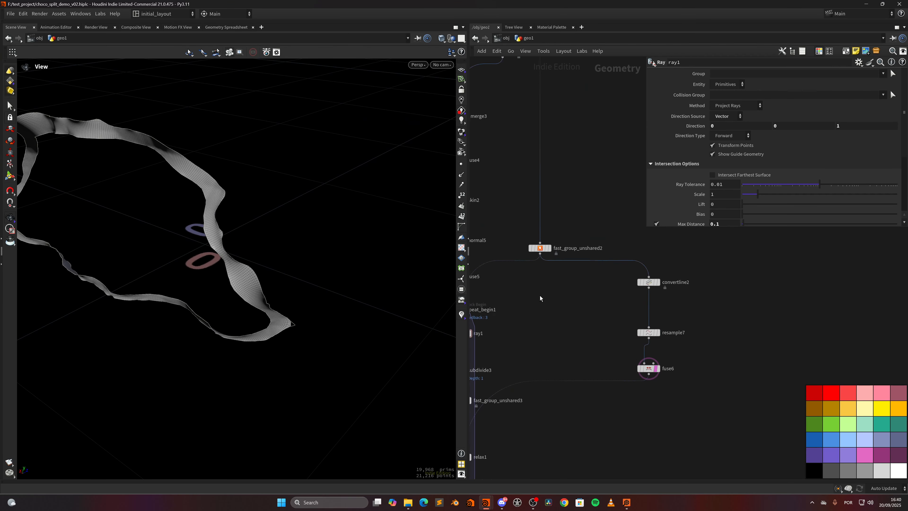
Duplicate pack1 and explode_z, and connect the copies below null9
scroll(553, 245, "up", 3)
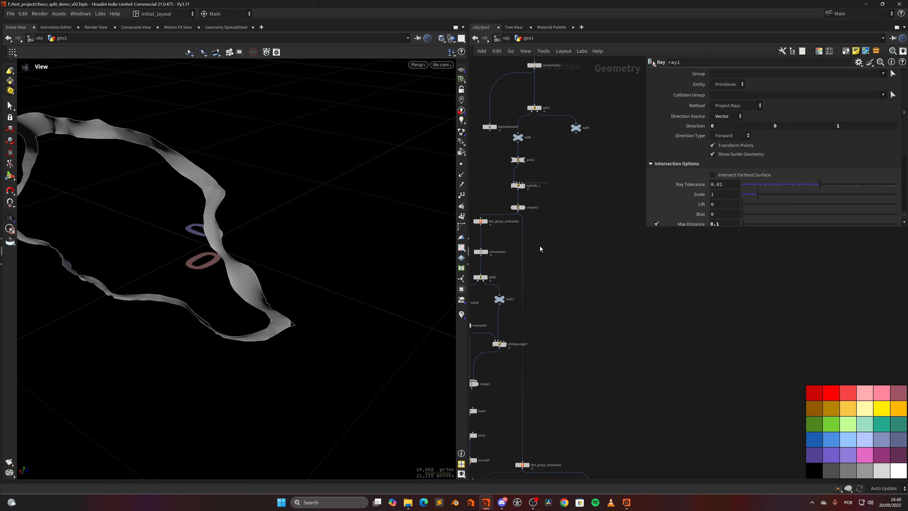
middle_click_drag(540, 246, 551, 273)
scroll(541, 236, "up", 2)
left_click_drag(550, 228, 494, 193)
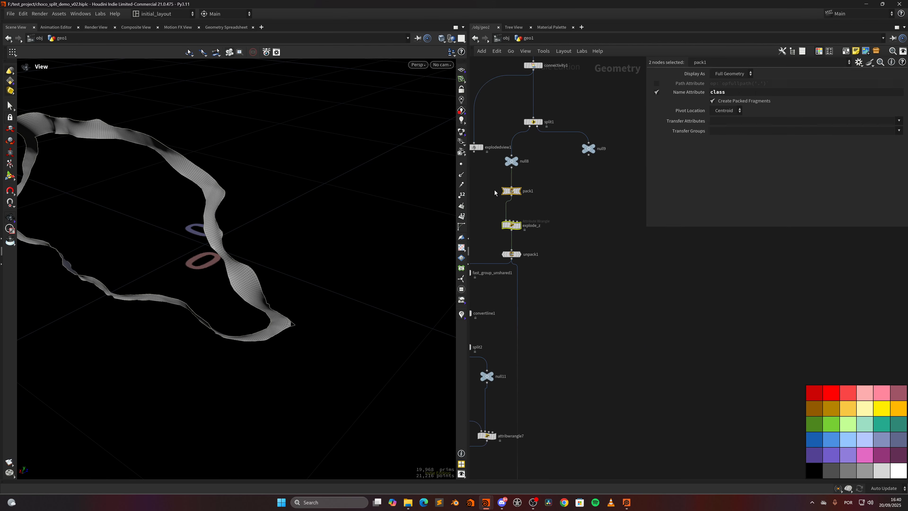
left_click(595, 193)
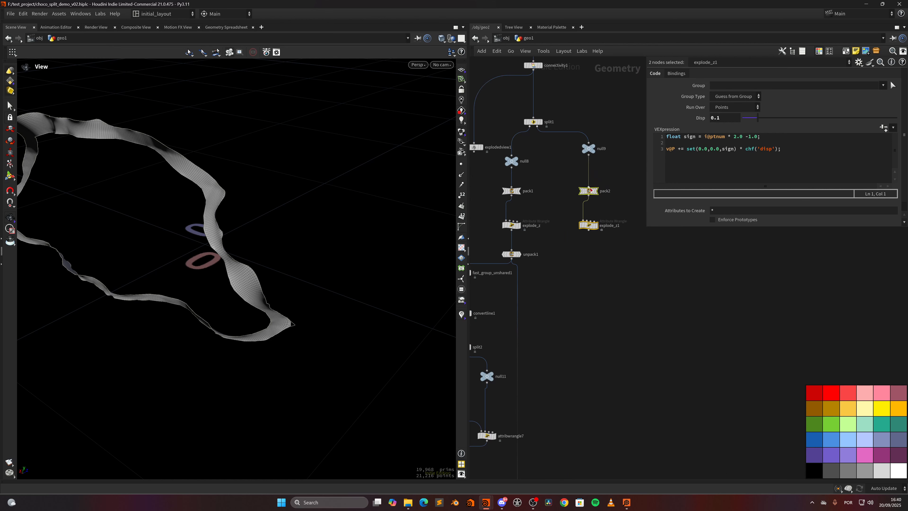
Display explode_z1 and change its position expression from addition to subtraction, using v@P -= set(0.0,0.0,sign) * chf('disp')
left_click(600, 216)
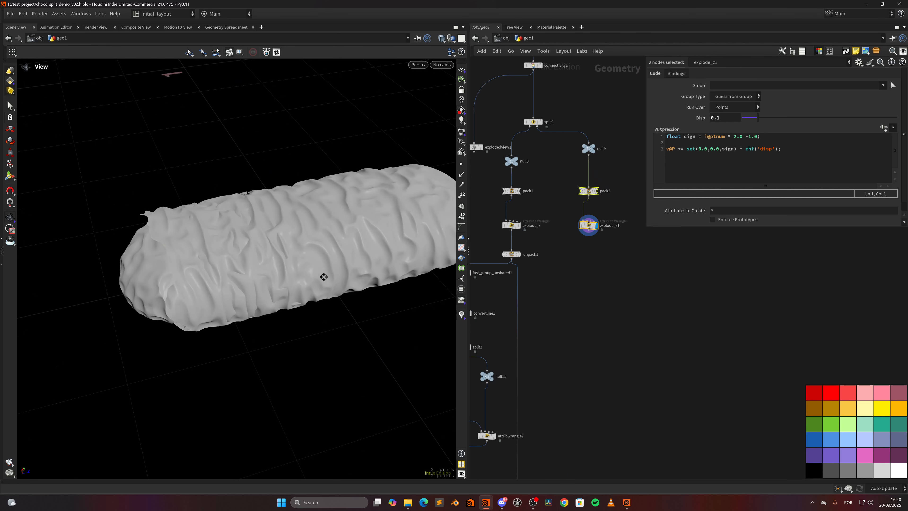
left_click(600, 182)
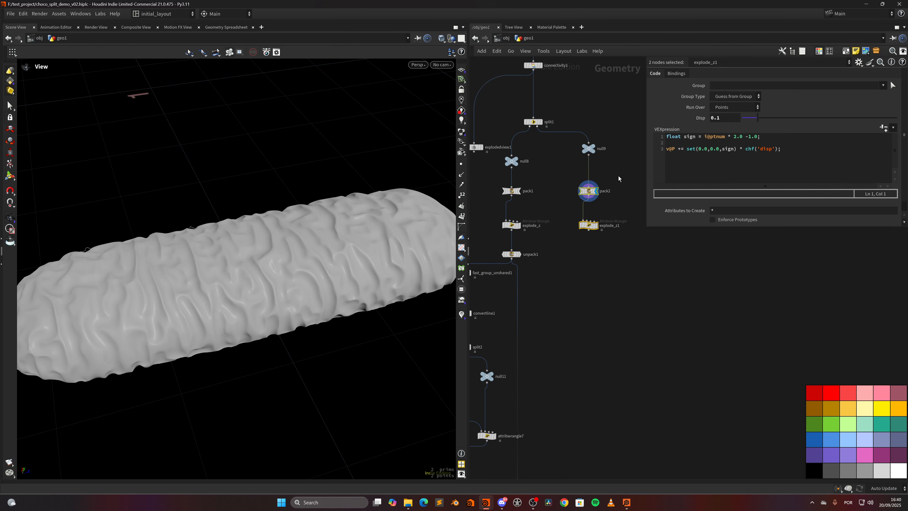
left_click(601, 219)
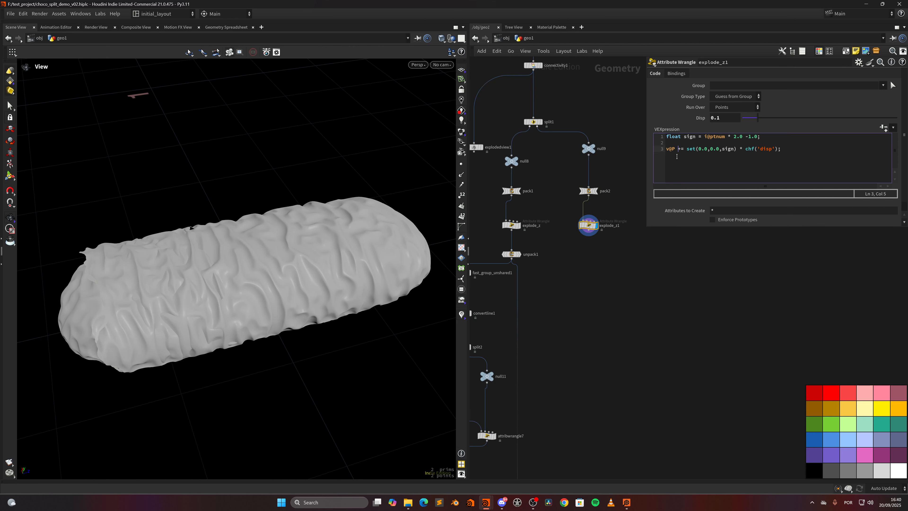
left_click(605, 302)
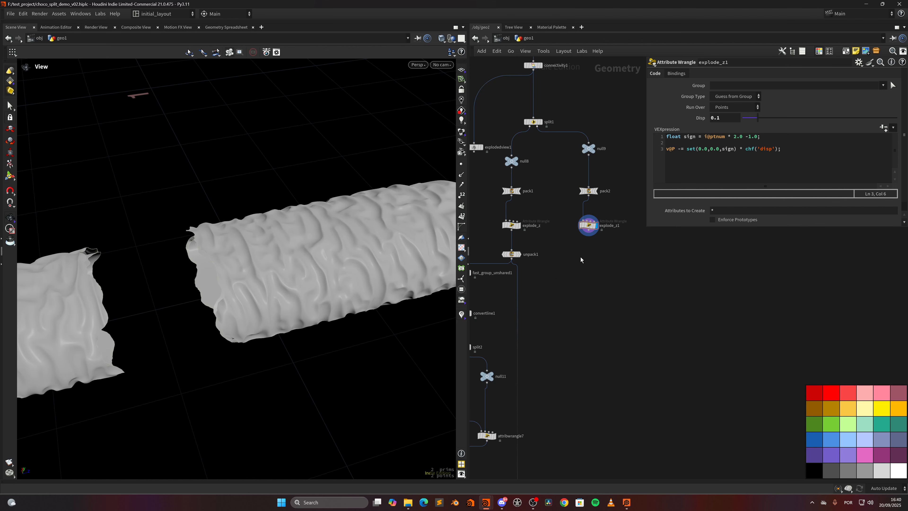
Duplicate unpack1, connect the copy below explode_z1, and display it
scroll(298, 330, "down", 3)
left_click_drag(298, 330, 380, 296)
scroll(385, 329, "up", 4)
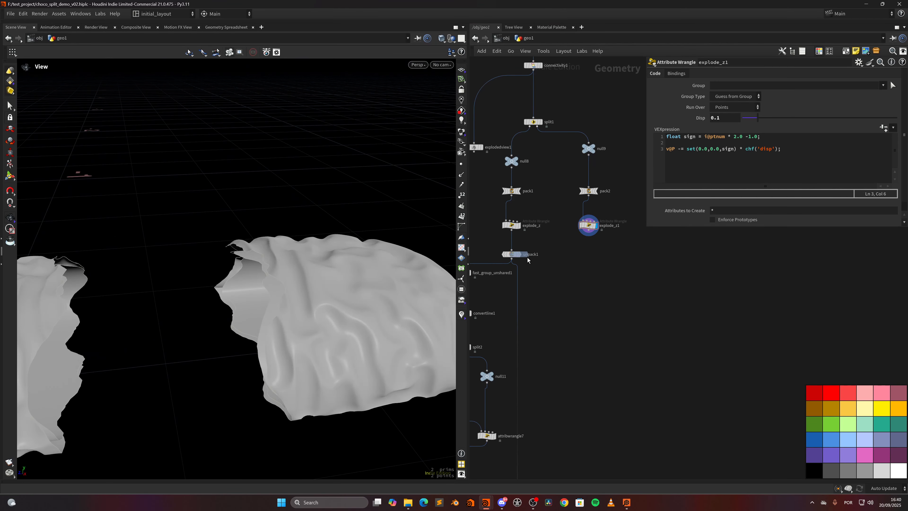
left_click_drag(527, 259, 604, 271, "alt")
left_click(597, 266)
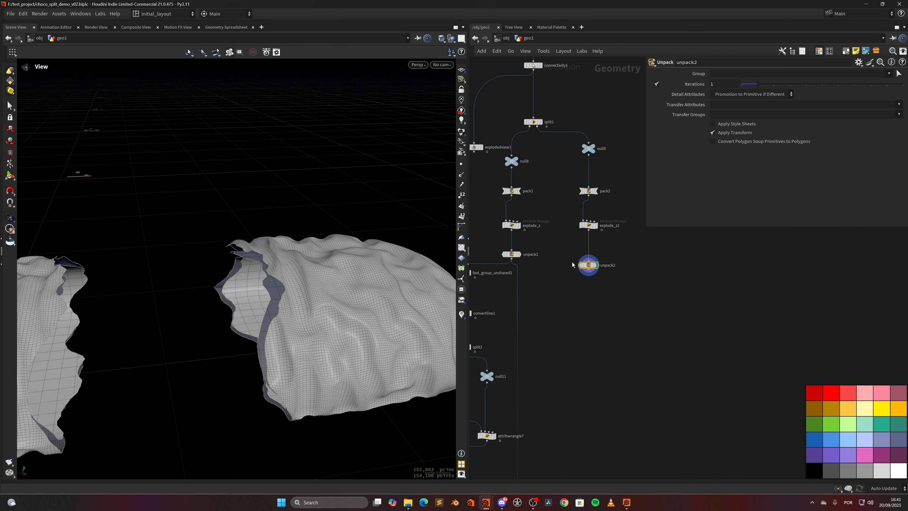
Display repeat_end1 together with the unpacked pieces, inspect how the edge strips meet the cut, and save the scene
scroll(589, 305, "down", 8)
middle_click_drag(614, 405, 604, 300)
scroll(604, 300, "up", 10)
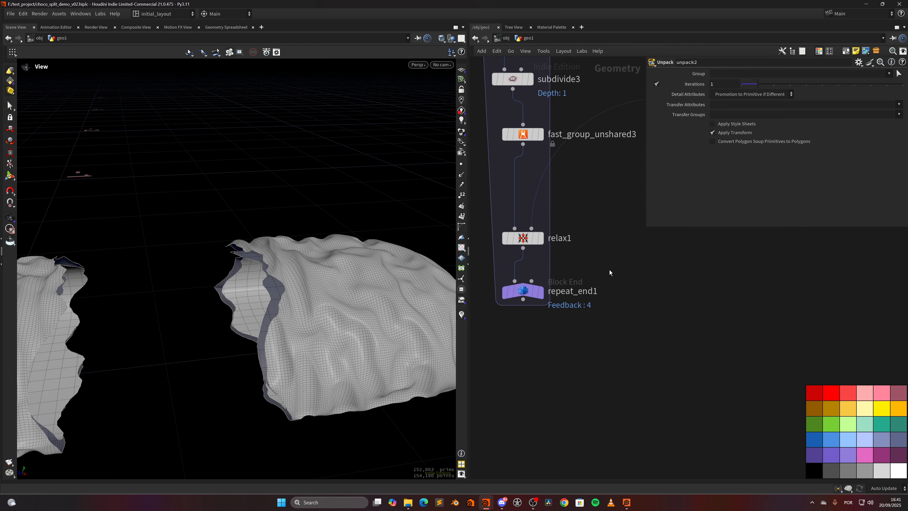
left_click(546, 269)
left_click_drag(437, 279, 267, 237)
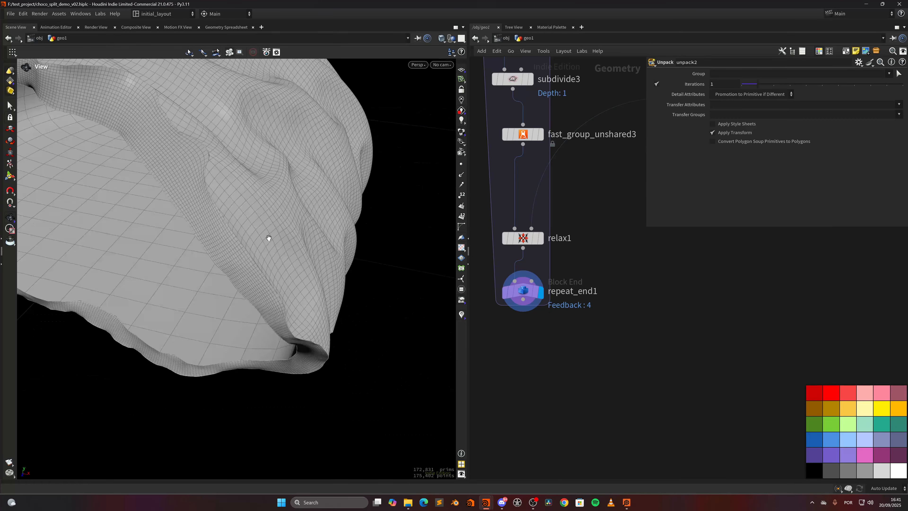
middle_click_drag(267, 237, 349, 301)
left_click_drag(348, 301, 204, 355)
scroll(641, 295, "down", 10)
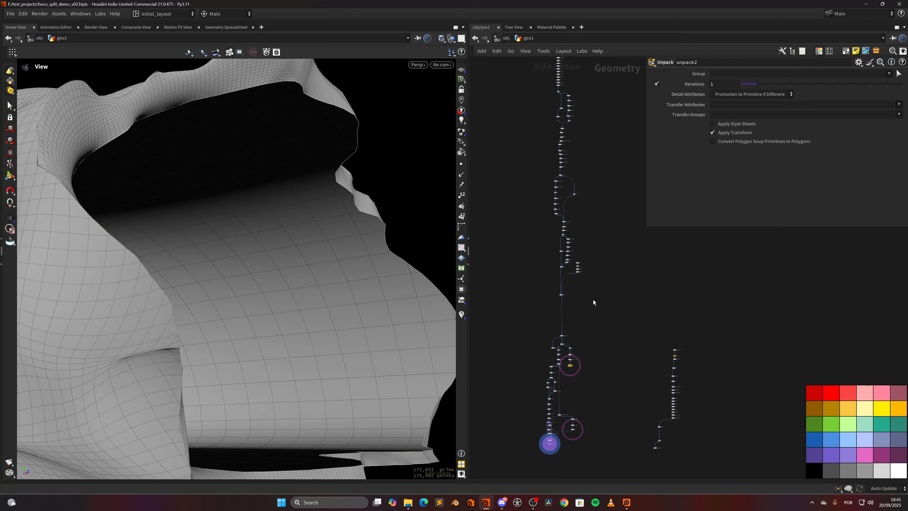
key("ctrl+s")
Compare the wrinkled surface at wrinkledeformer1, peak1 and smooth2, checking for self-intersections in the folds
scroll(571, 303, "up", 8)
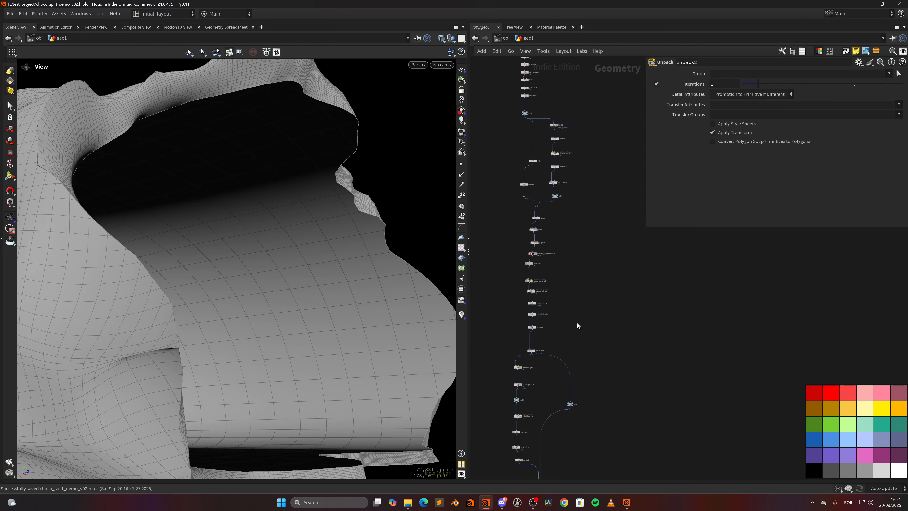
scroll(549, 278, "down", 5)
scroll(550, 206, "up", 6)
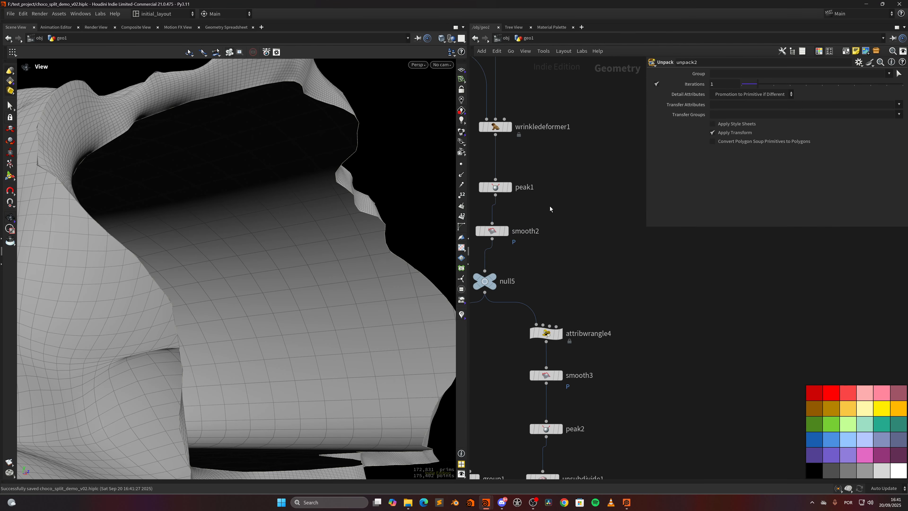
left_click(569, 181)
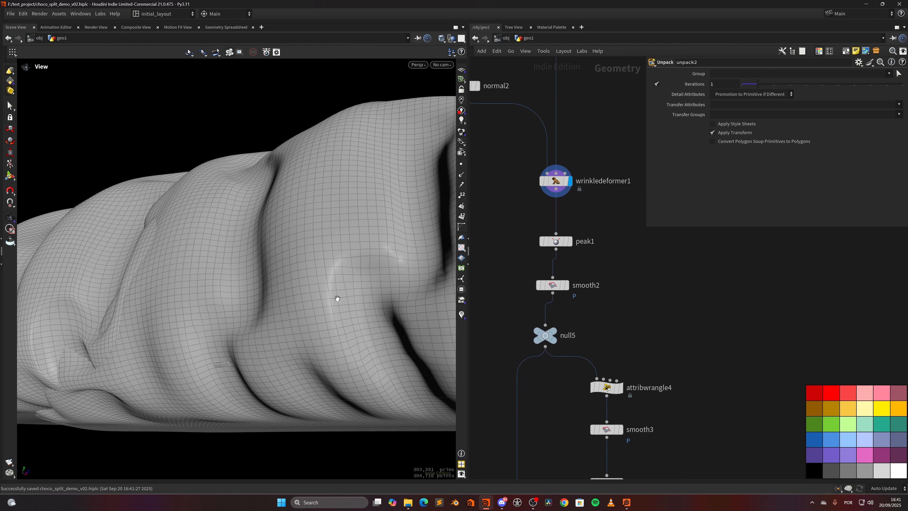
left_click(569, 243)
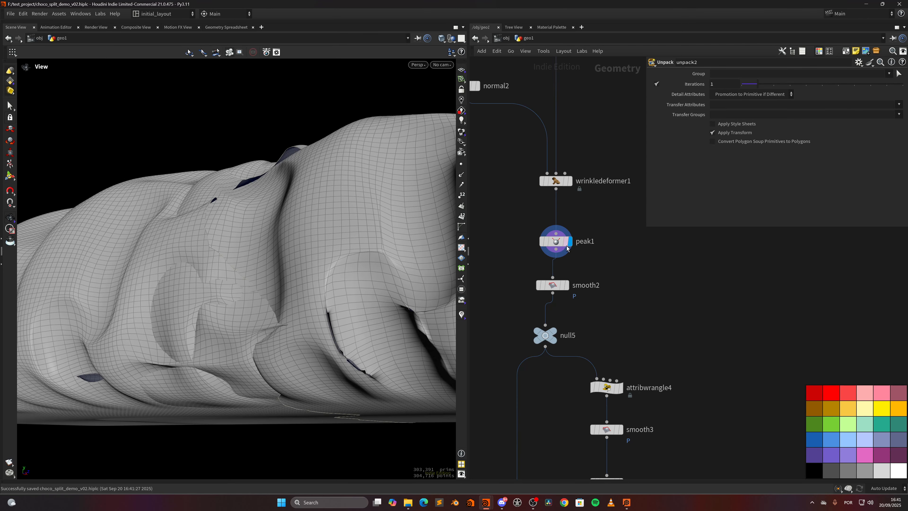
left_click(567, 285)
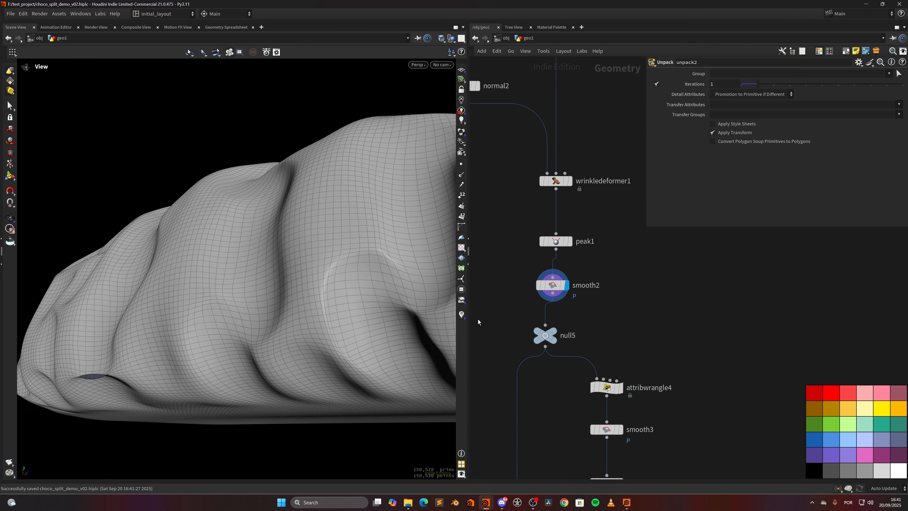
scroll(250, 357, "up", 5)
left_click_drag(324, 376, 376, 300)
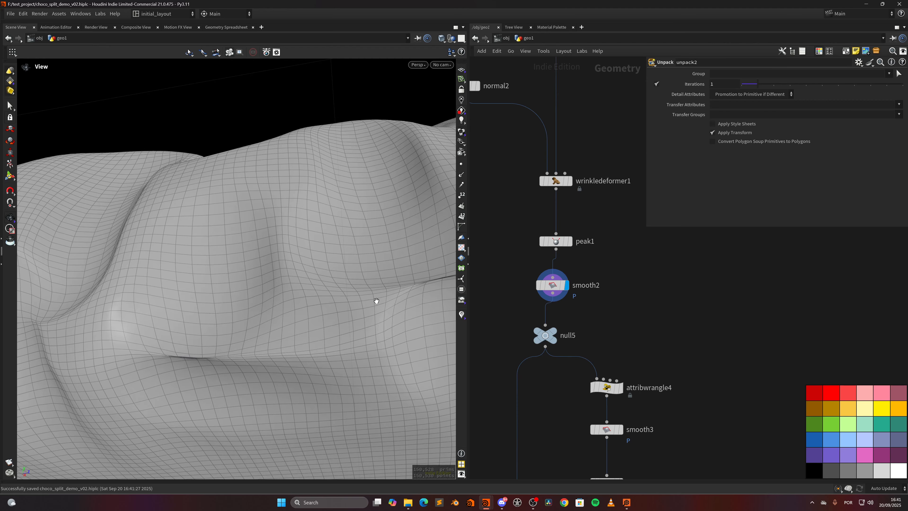
Set peak1's Distance to -0.004 and show the bar shaded without wireframe
left_click(559, 246)
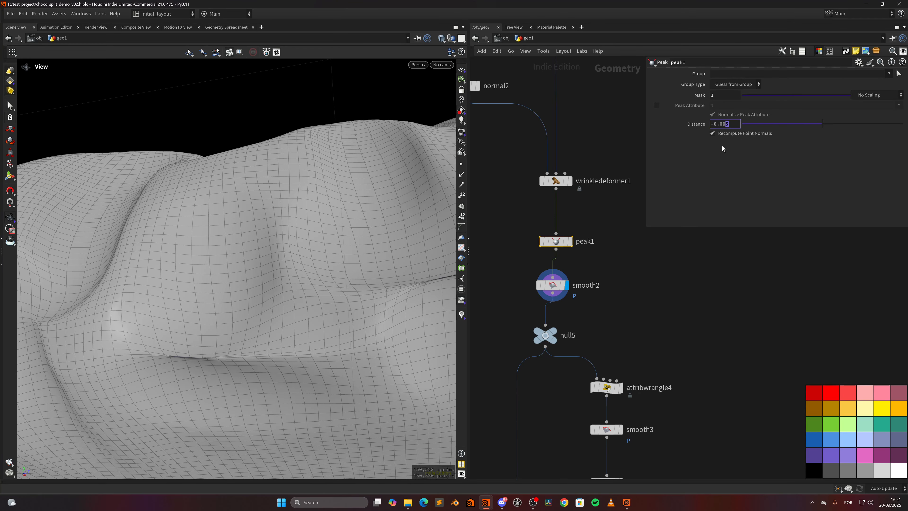
mouse_move(302, 293)
left_mouse_down()
mouse_move(265, 310)
mouse_move(355, 273)
mouse_move(300, 338)
mouse_move(316, 289)
mouse_move(214, 232)
mouse_move(227, 217)
mouse_move(168, 349)
mouse_move(318, 304)
mouse_move(324, 286)
left_mouse_up()
key("shift+w")
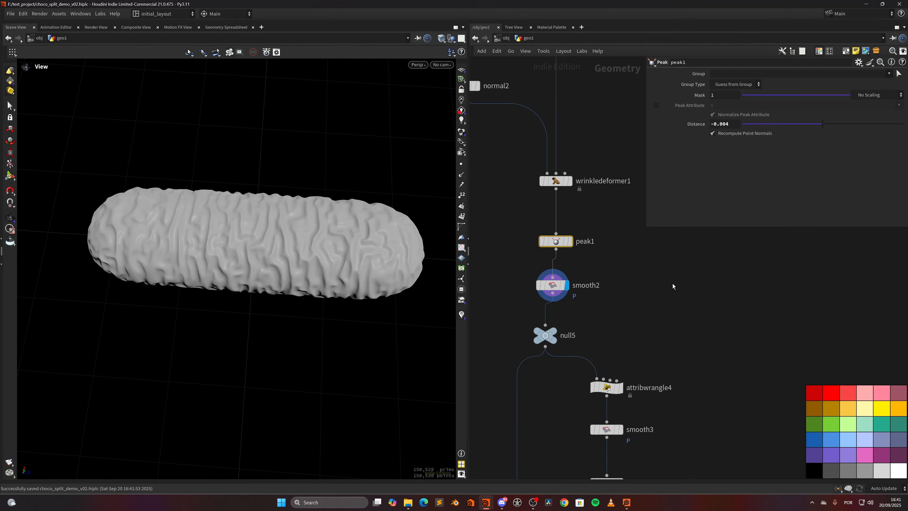
Show unpack2 as a template and display repeat_end1 so the pieces and edge strips appear together
scroll(673, 283, "down", 5)
middle_click_drag(669, 290, 592, 182)
scroll(592, 183, "up", 3)
middle_click_drag(594, 274, 537, 302)
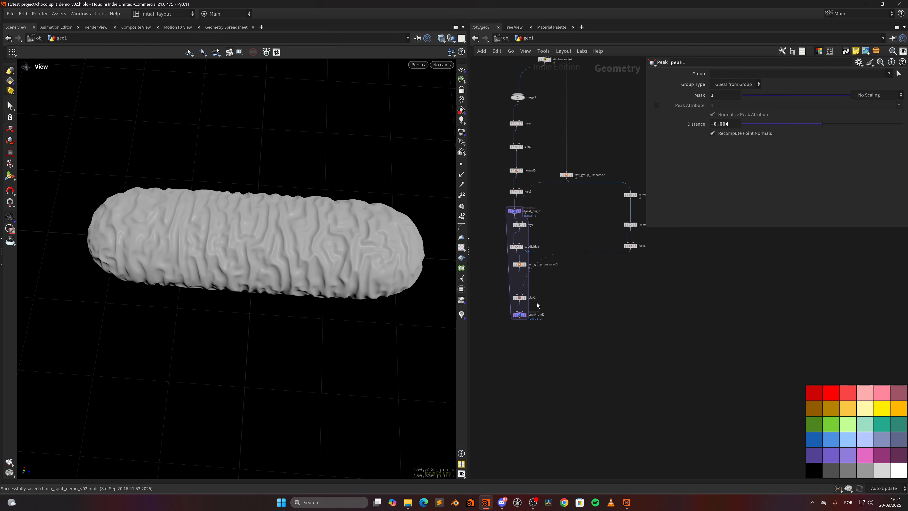
scroll(537, 302, "down", 5)
scroll(599, 242, "up", 5)
left_click(571, 238)
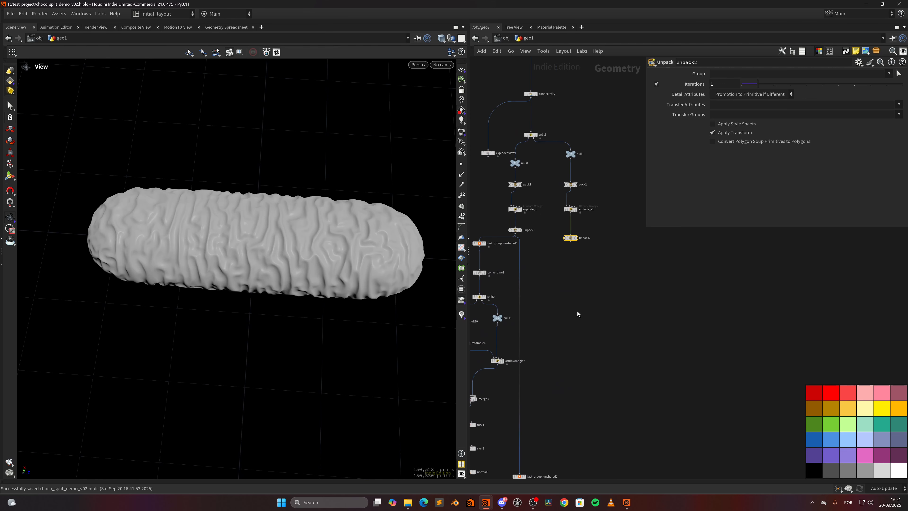
left_click(573, 238)
middle_click_drag(587, 357, 620, 161)
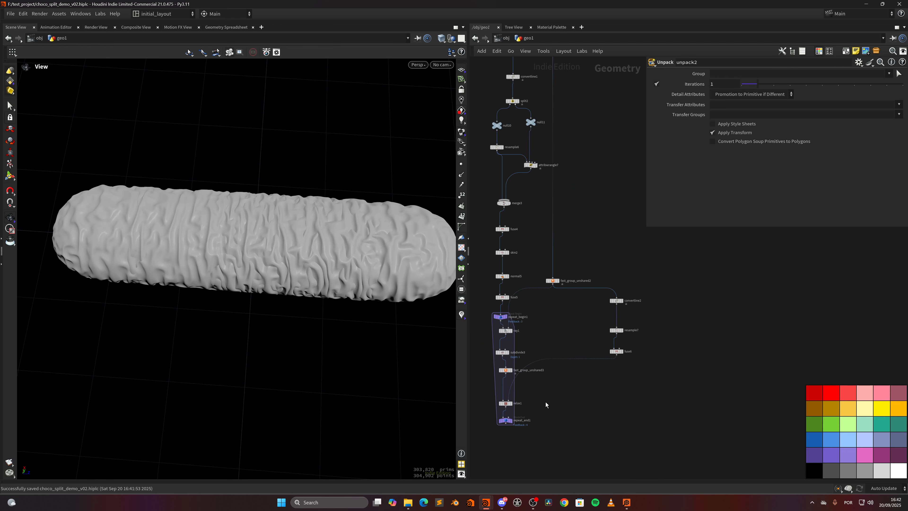
left_click(514, 426)
Examine the edge strips along the cut of both pieces in shaded and wireframe views
scroll(264, 240, "up", 3)
left_click_drag(264, 239, 290, 239)
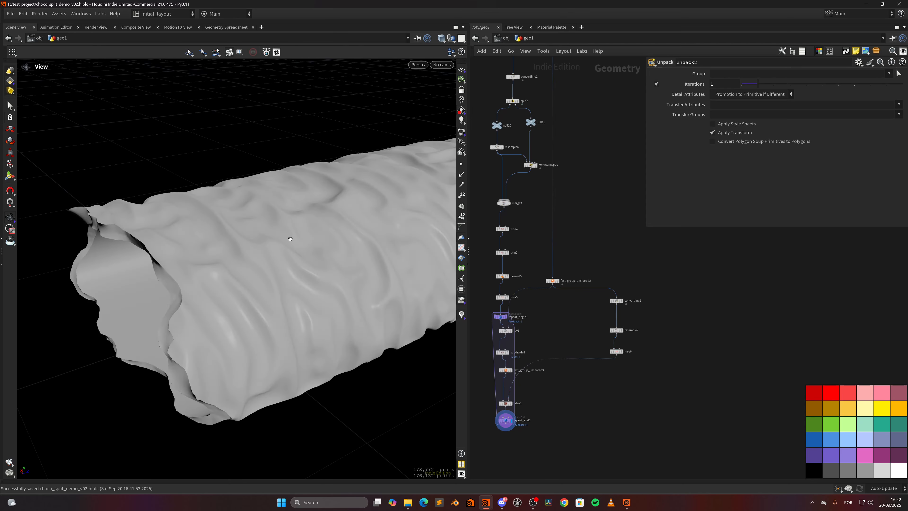
middle_click_drag(290, 240, 254, 357)
left_click_drag(254, 357, 298, 288)
key("shift+w")
scroll(265, 330, "up", 5)
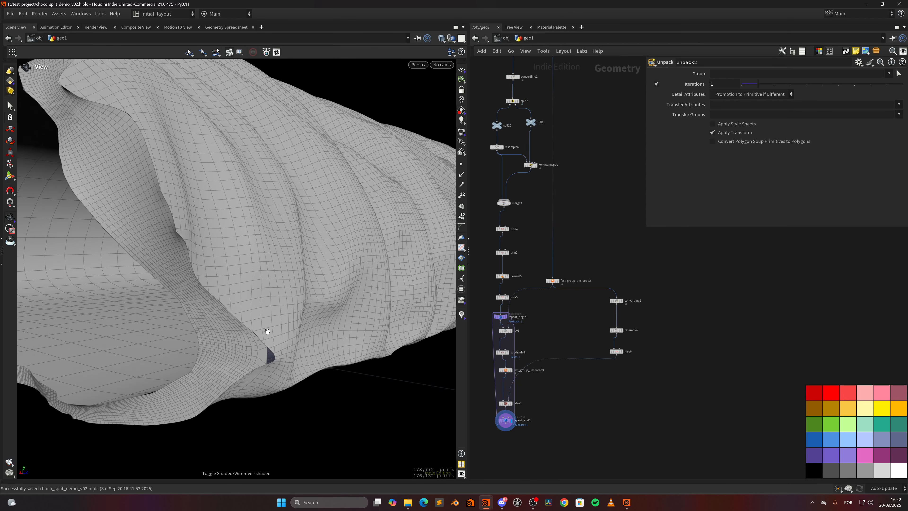
scroll(237, 319, "down", 4)
mouse_move(225, 314)
left_mouse_down()
mouse_move(207, 303)
mouse_move(308, 327)
mouse_move(250, 298)
mouse_move(257, 341)
mouse_move(211, 365)
mouse_move(237, 377)
mouse_move(225, 310)
mouse_move(214, 383)
mouse_move(357, 243)
mouse_move(258, 335)
left_mouse_up()
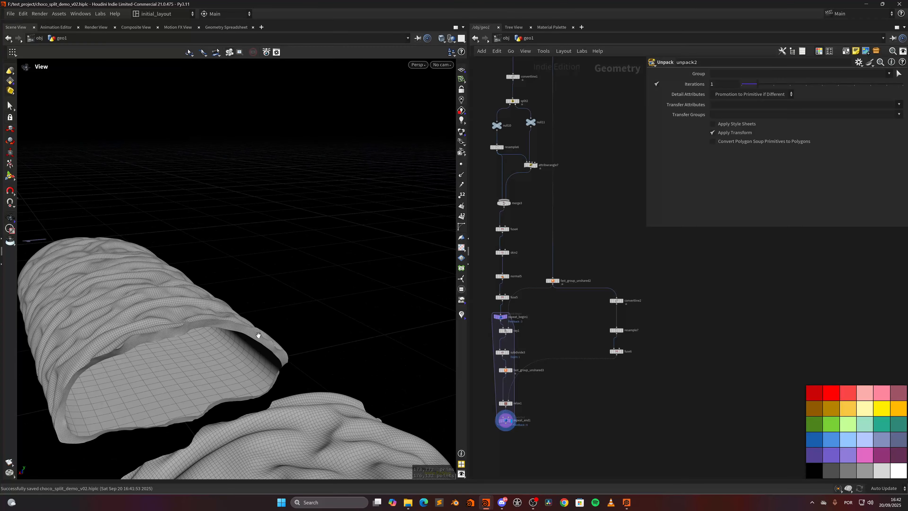
Turn on the UV texture display for the chocolate pieces in the viewport and save the scene
scroll(572, 356, "up", 6)
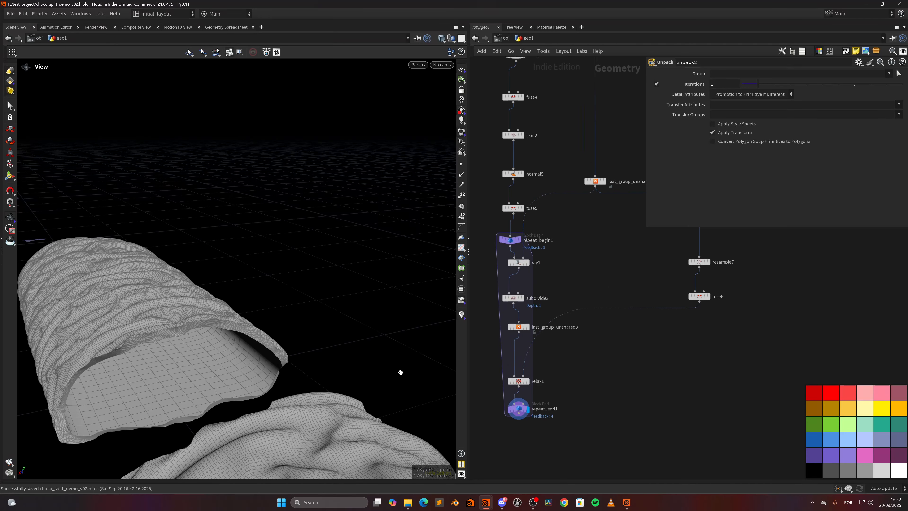
left_click_drag(163, 355, 293, 320)
left_click(461, 248)
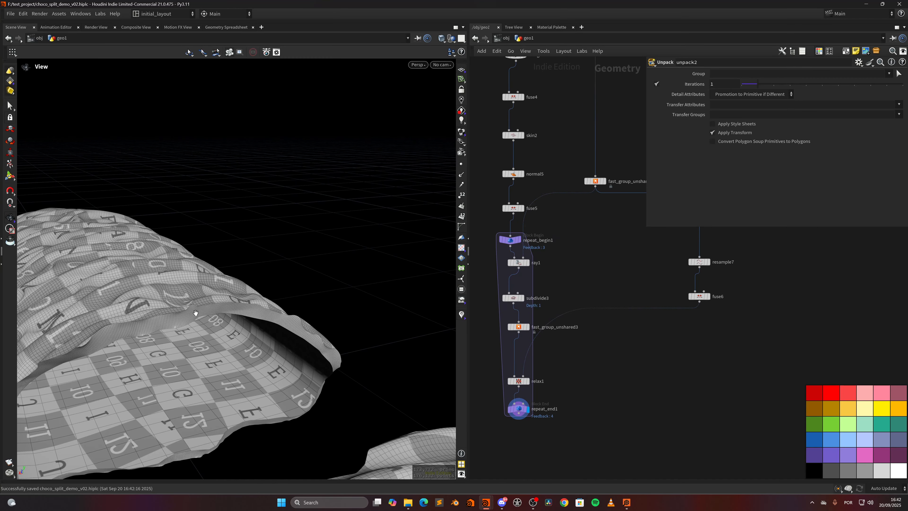
left_click_drag(140, 311, 311, 296)
key("ctrl+s")
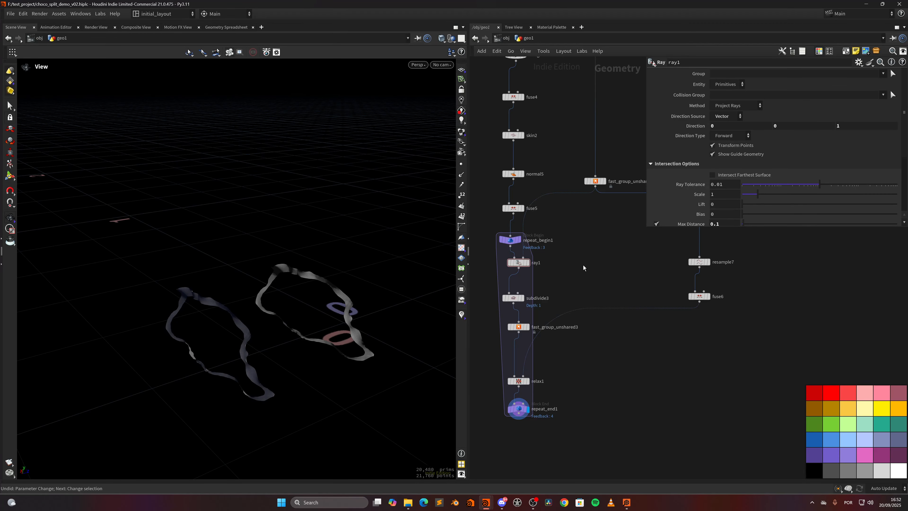
Undo the last parameter change and set ray1's Direction Type to Bidirectional
key("ctrl+z")
scroll(555, 268, "up", 4)
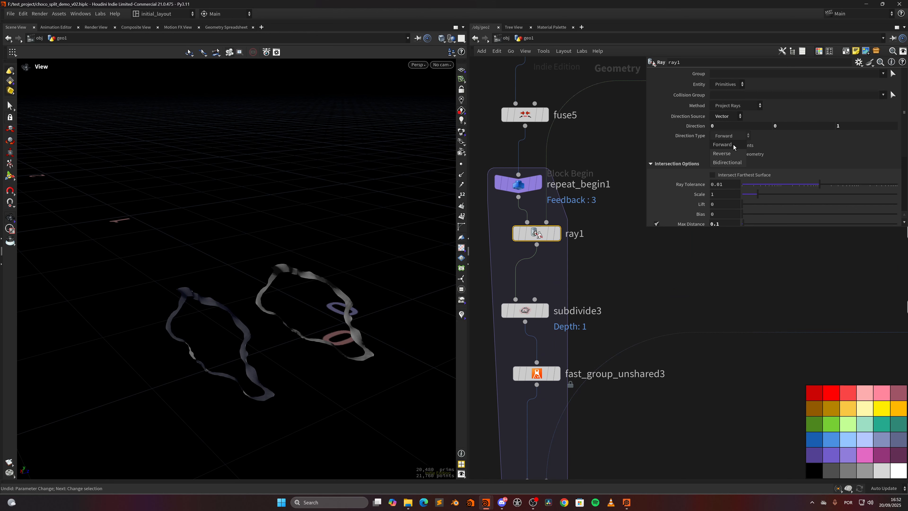
left_click(733, 163)
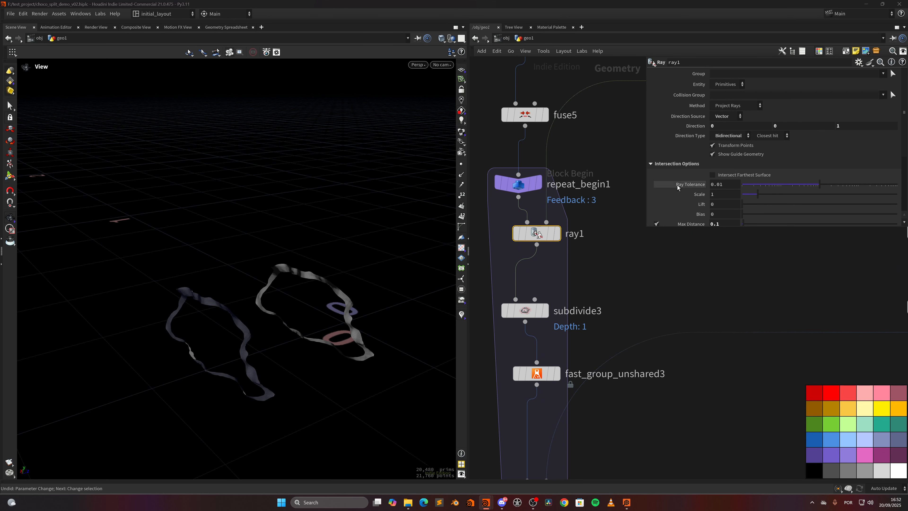
Examine the shape of the projected edge strips from several angles
left_click_drag(237, 379, 263, 248)
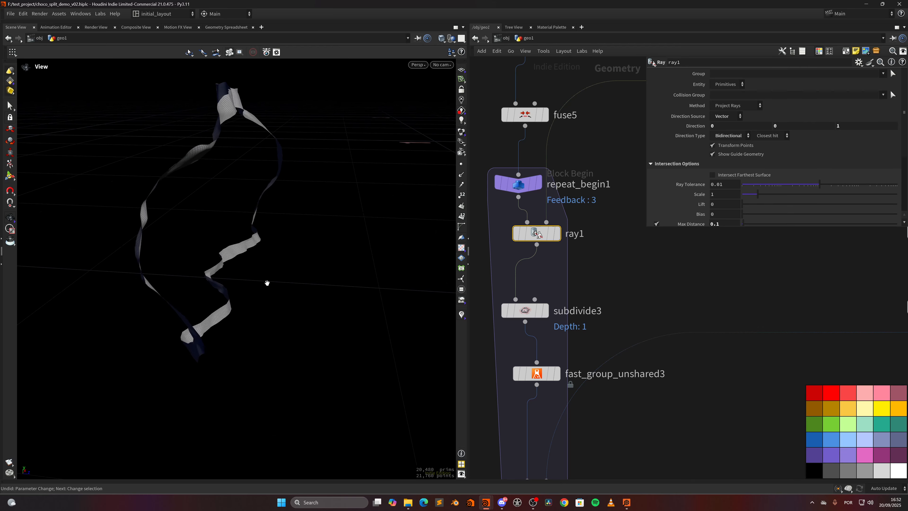
mouse_move(266, 282)
left_mouse_down()
mouse_move(229, 308)
mouse_move(254, 284)
left_mouse_up()
key("f")
scroll(189, 259, "up", 4)
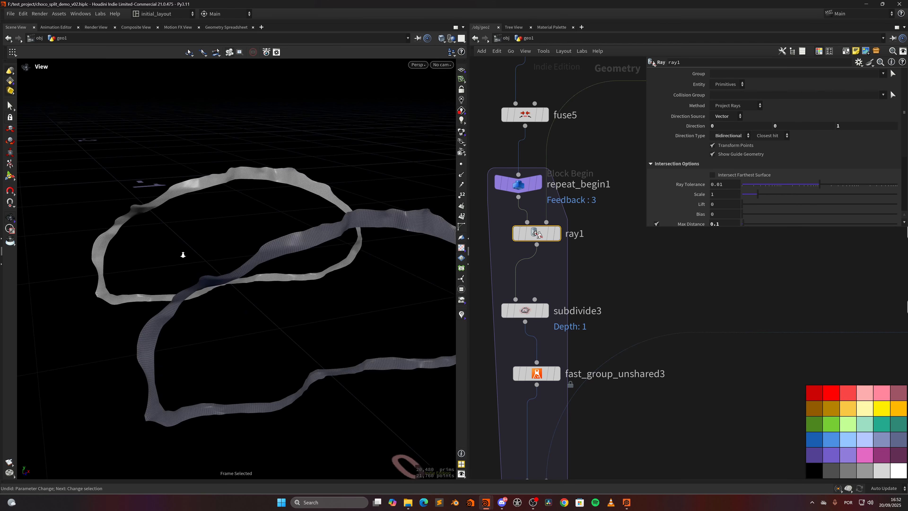
left_click_drag(207, 315, 185, 315)
left_click_drag(270, 196, 333, 173)
scroll(290, 192, "up", 5)
key("f")
scroll(552, 373, "down", 6)
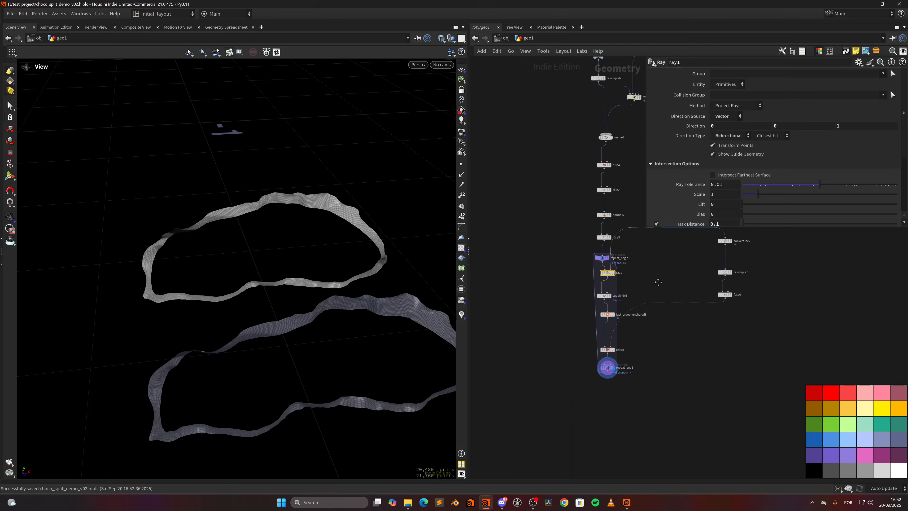
Save the scene and show unpack2 as a template to check the strips against the pieces
key("ctrl+s")
middle_click_drag(551, 250, 541, 412)
left_click(558, 198)
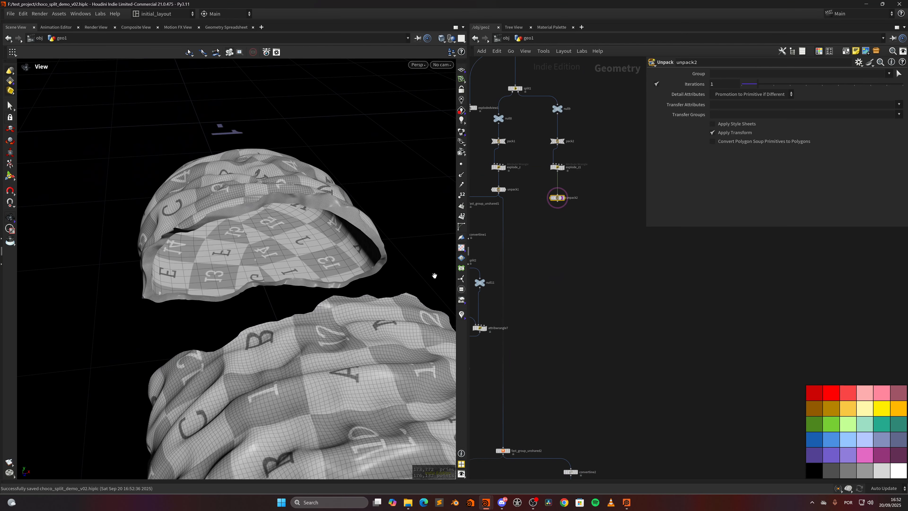
left_click_drag(250, 219, 228, 377)
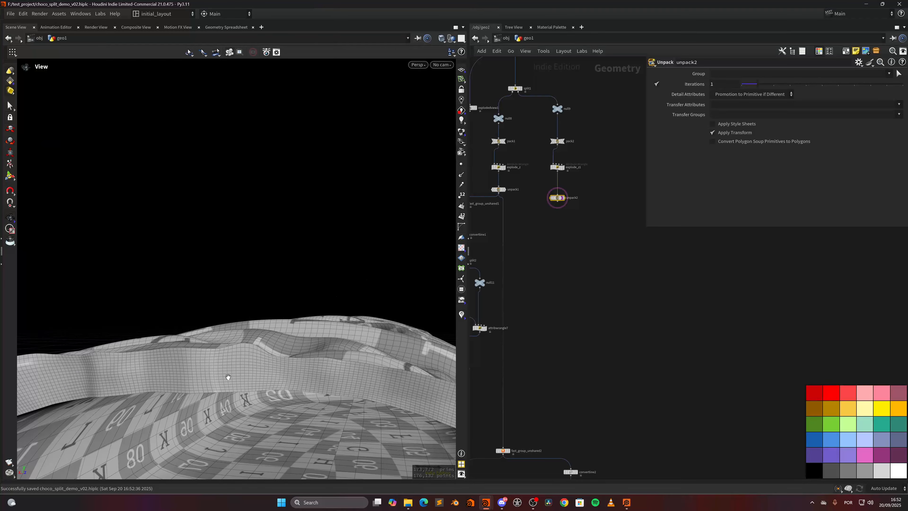
left_click_drag(321, 383, 431, 277)
Move the null9, pack2, explode_z1 and unpack2 branch farther away from the main node chain
scroll(587, 250, "down", 5)
scroll(589, 232, "up", 5)
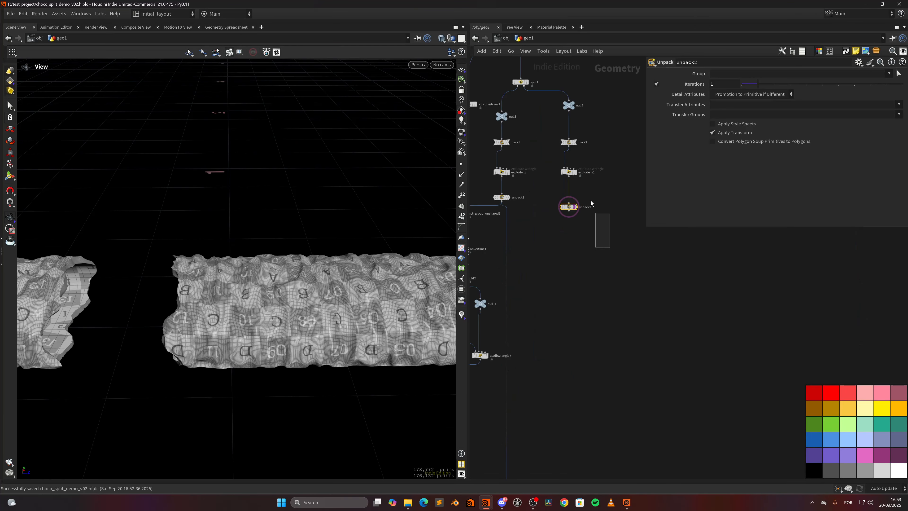
left_click_drag(609, 247, 619, 142)
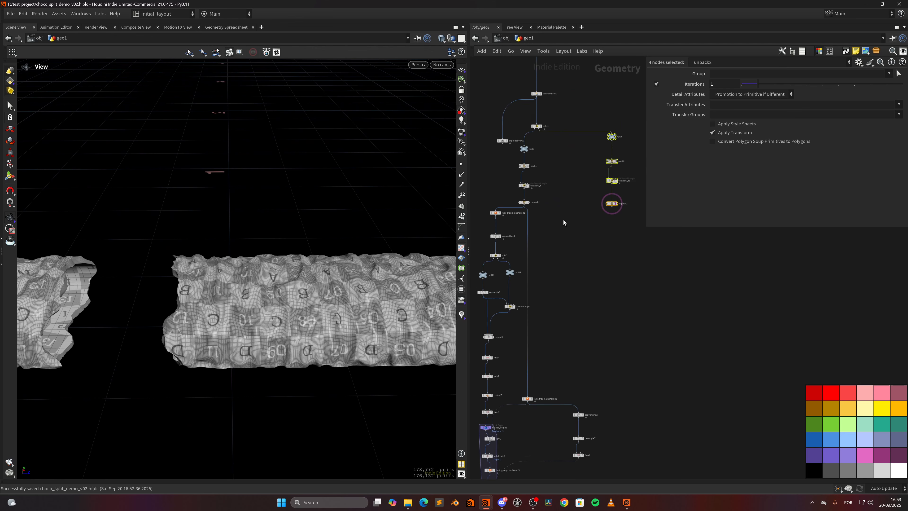
Hide the unpack2 template so only repeat_end1's edge strips are displayed, and save the scene
scroll(618, 142, "down", 3)
middle_click_drag(566, 242, 592, 85)
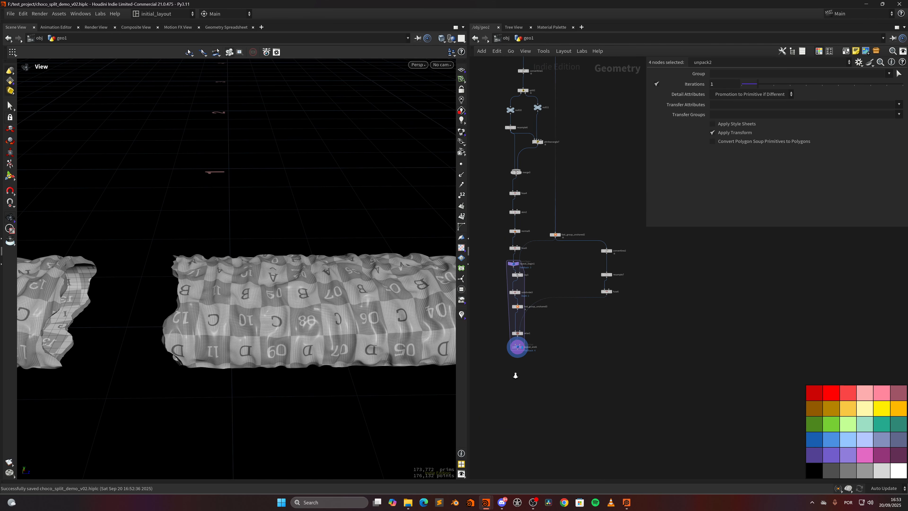
scroll(533, 355, "up", 5)
key("ctrl+s")
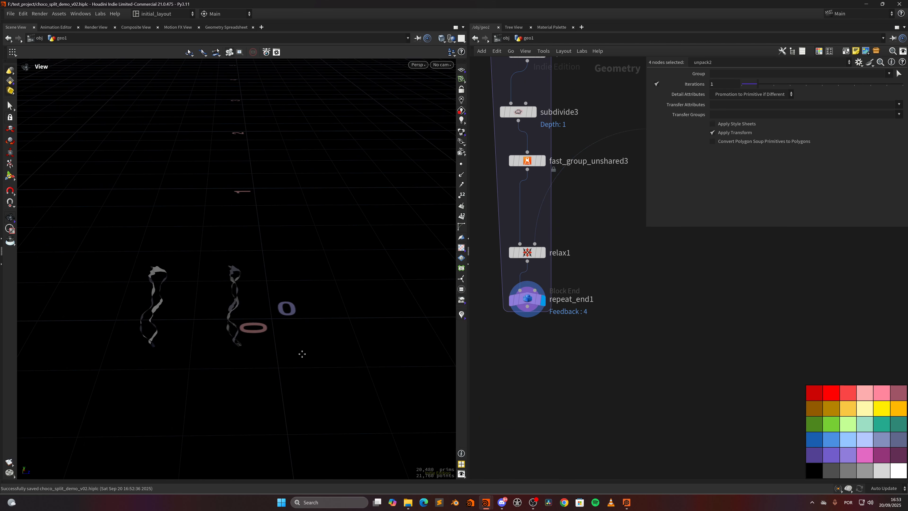
key("f")
left_click_drag(315, 301, 358, 295)
scroll(589, 313, "down", 4)
middle_click_drag(589, 313, 581, 309)
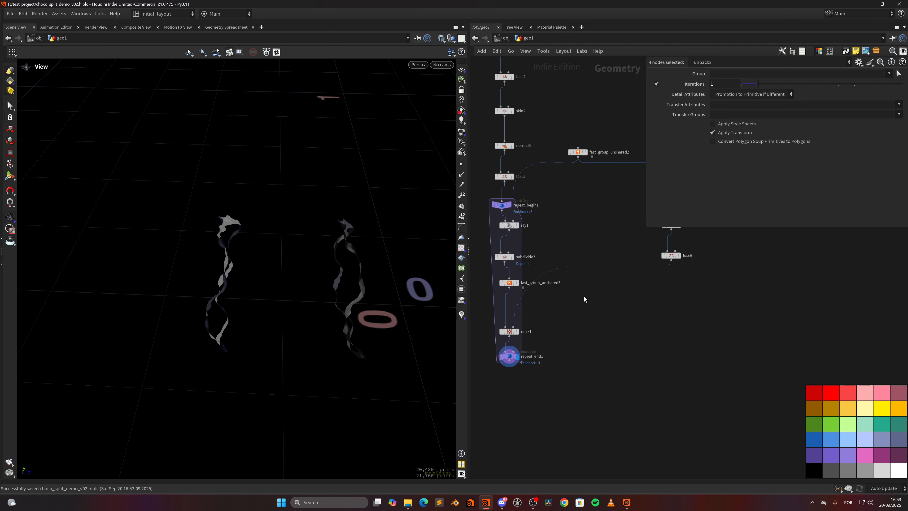
scroll(536, 378, "up", 3)
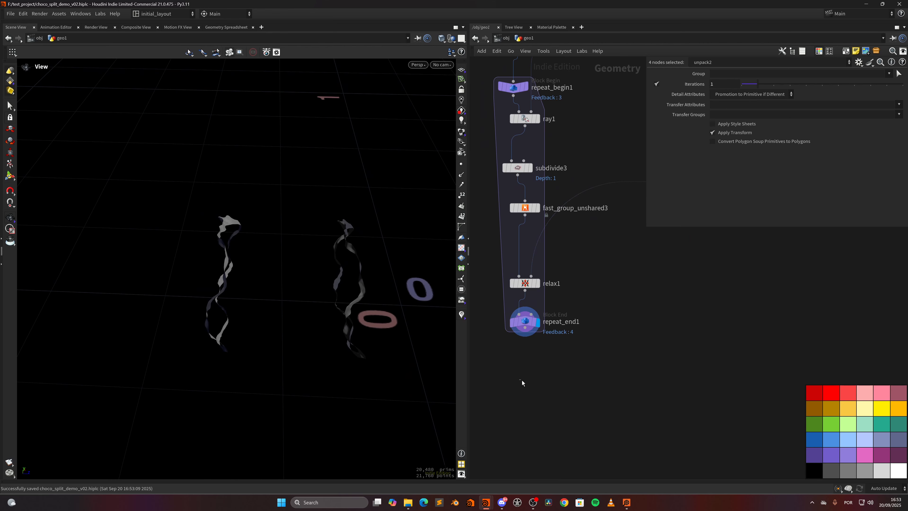
Add a Connectivity node below repeat_end1, display it, and set its connectivity type to Primitive
key("Tab")
type("connectivity")
key("Return")
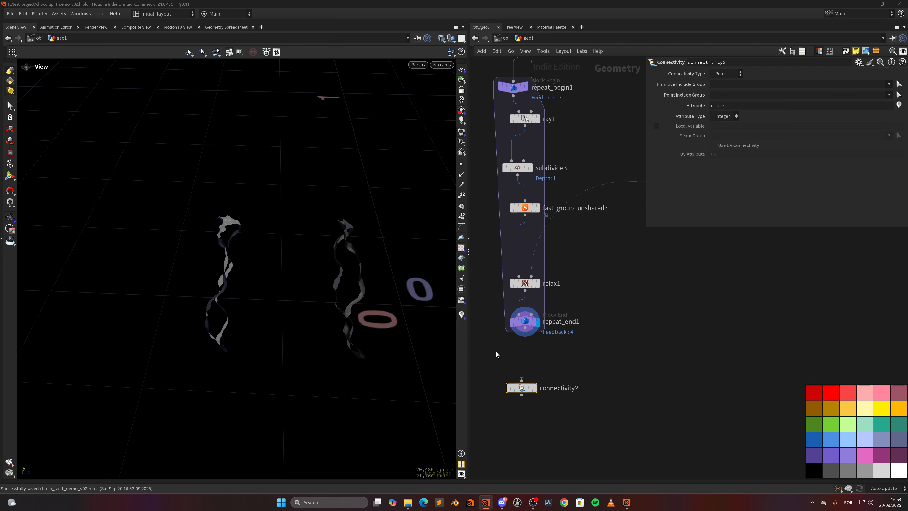
left_click_drag(525, 329, 521, 380)
left_click(535, 388)
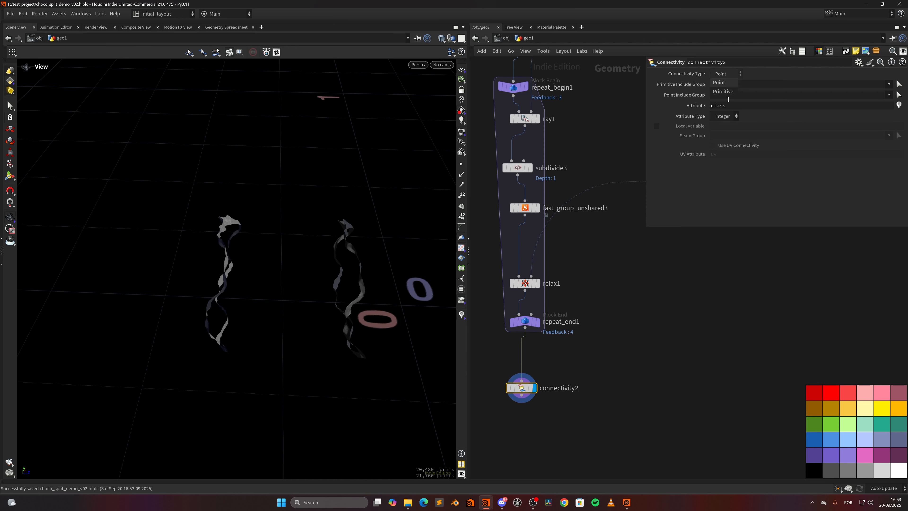
left_click(726, 92)
Add a Pack node fed by connectivity2 and display it
scroll(585, 361, "down", 3)
key("Tab")
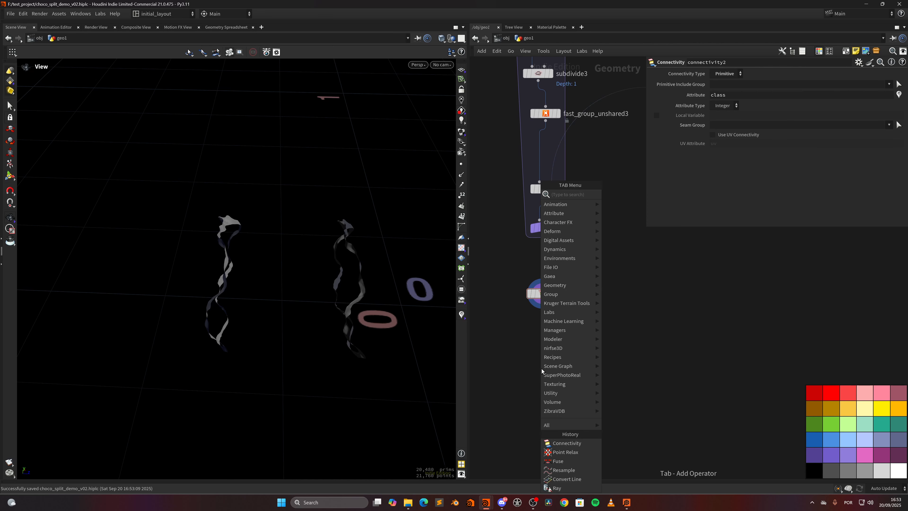
type("pack")
key("Return")
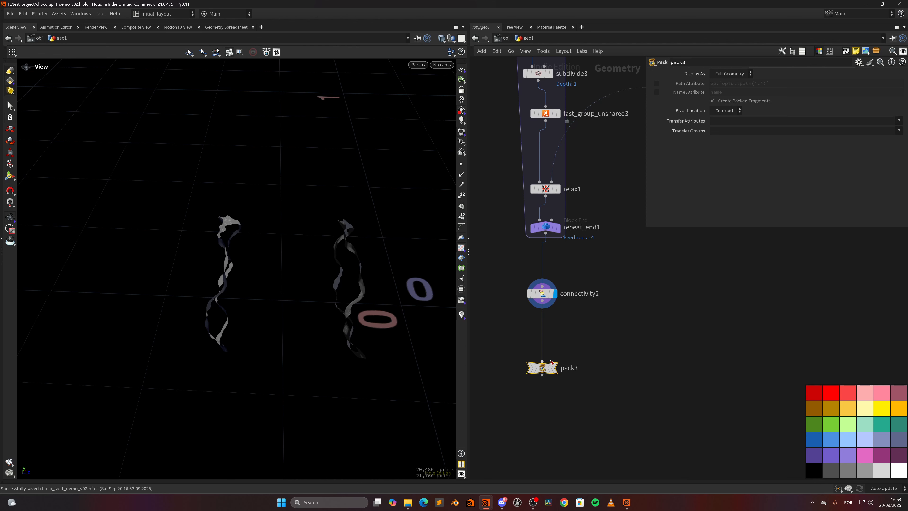
left_click_drag(542, 302, 542, 360)
left_click(554, 367)
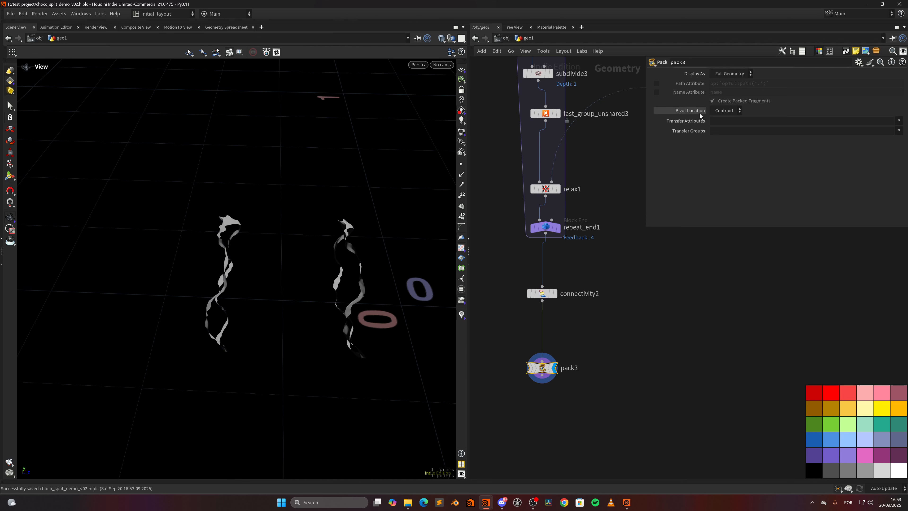
Set class as pack3's name attribute and as its transferred attribute, and save the scene
left_click(656, 92)
double_click(717, 92)
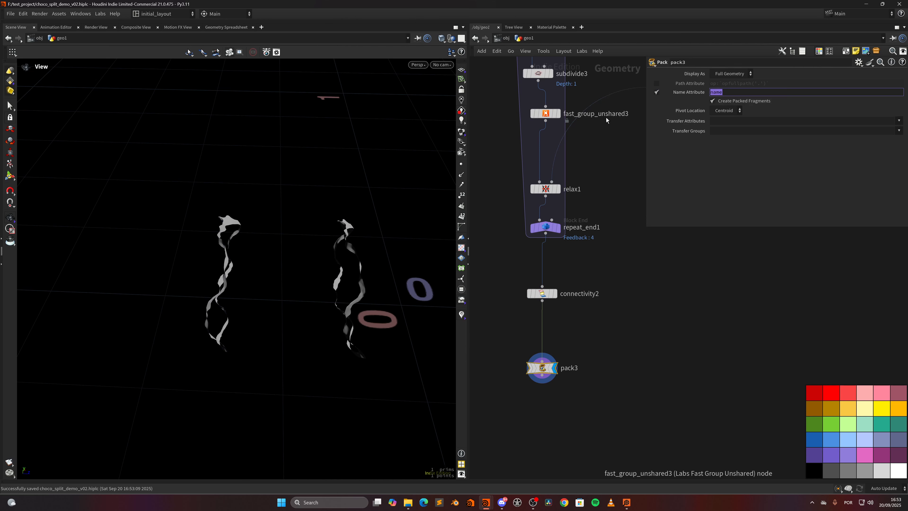
type("class")
key("Return")
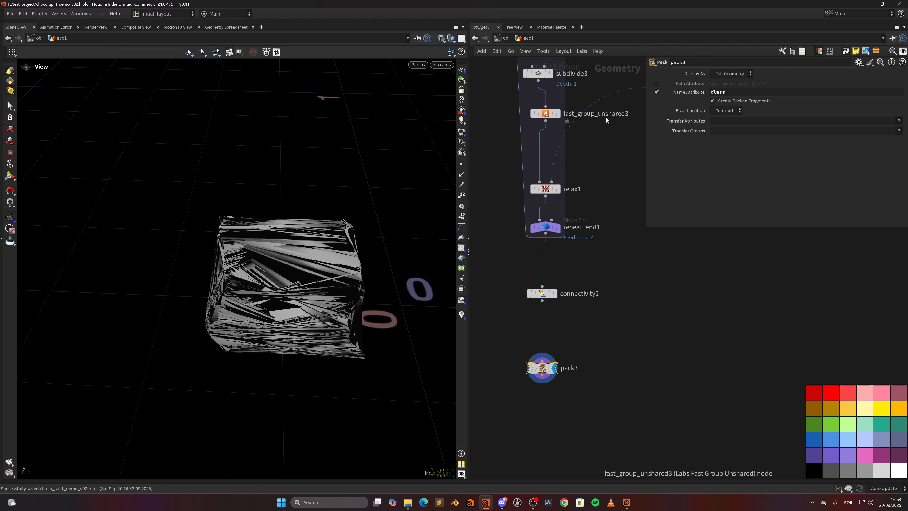
mouse_move(534, 352)
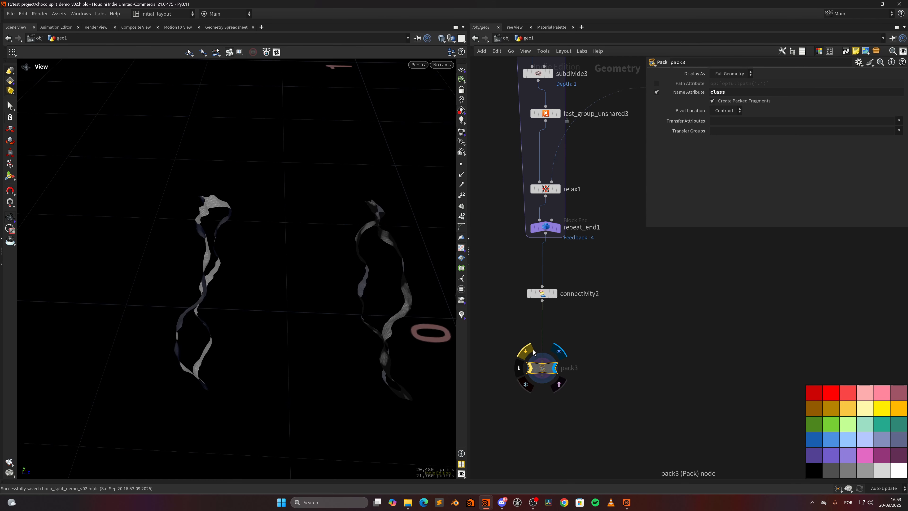
left_click(899, 121)
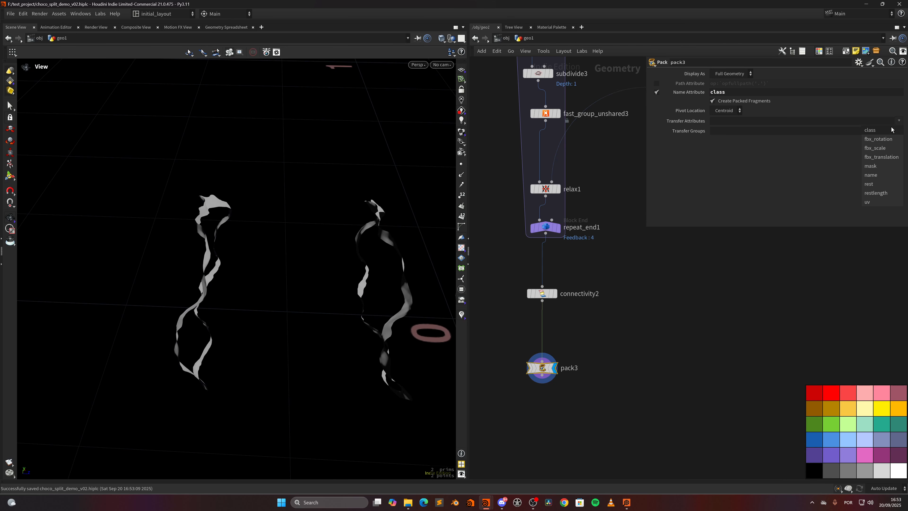
left_click(870, 130)
left_click_drag(314, 303, 260, 350)
key("ctrl+s")
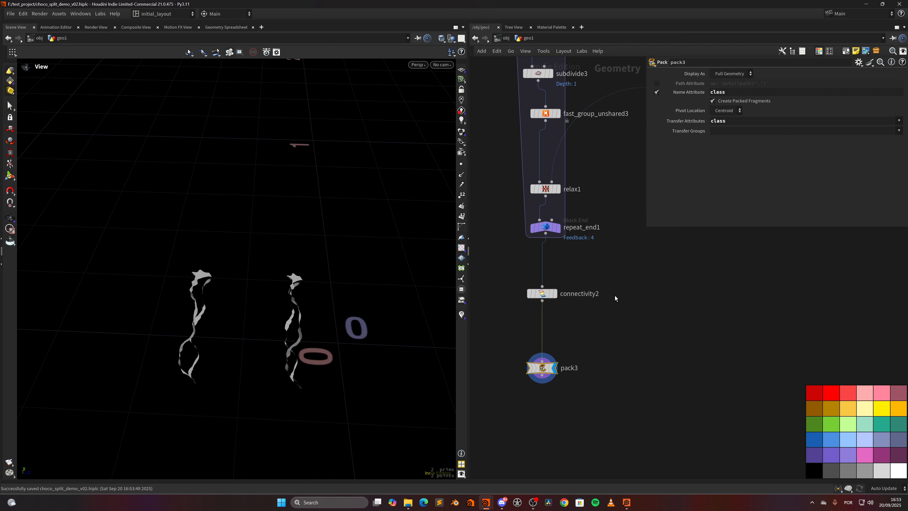
scroll(626, 296, "down", 6)
middle_click_drag(634, 296, 593, 317)
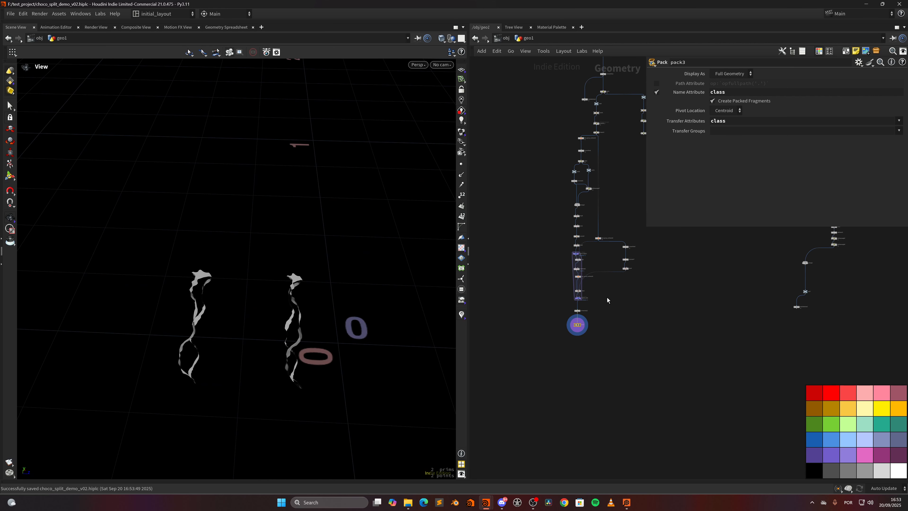
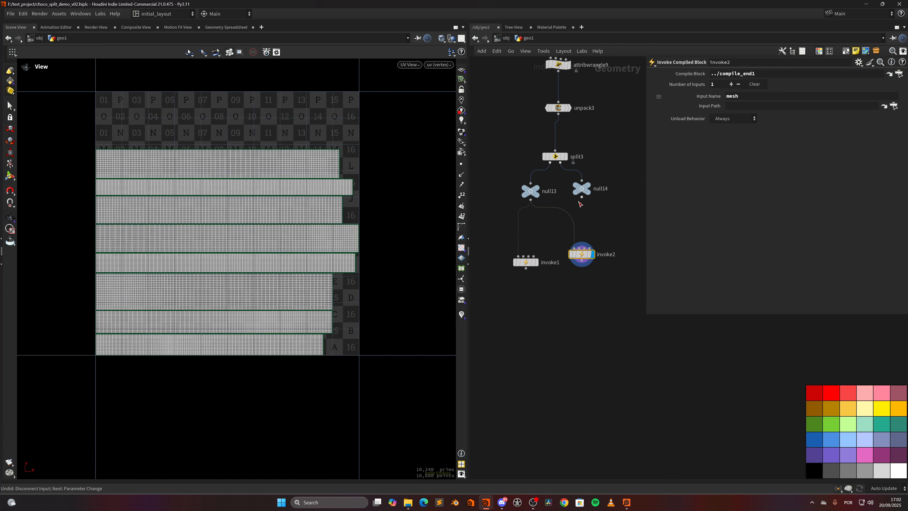
Feed invoke2 from null14 and view its result in the perspective view
left_click_drag(582, 197, 574, 248)
key("space+2")
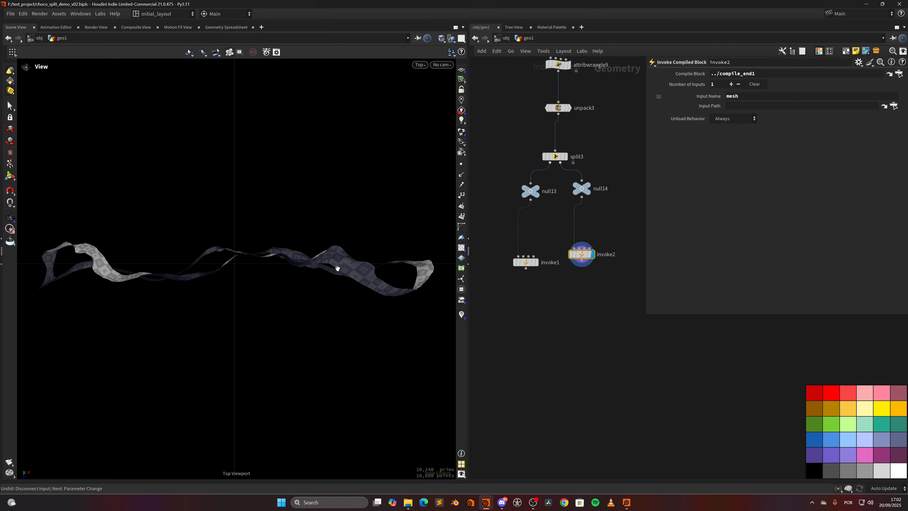
key("space+1")
scroll(372, 262, "down", 3)
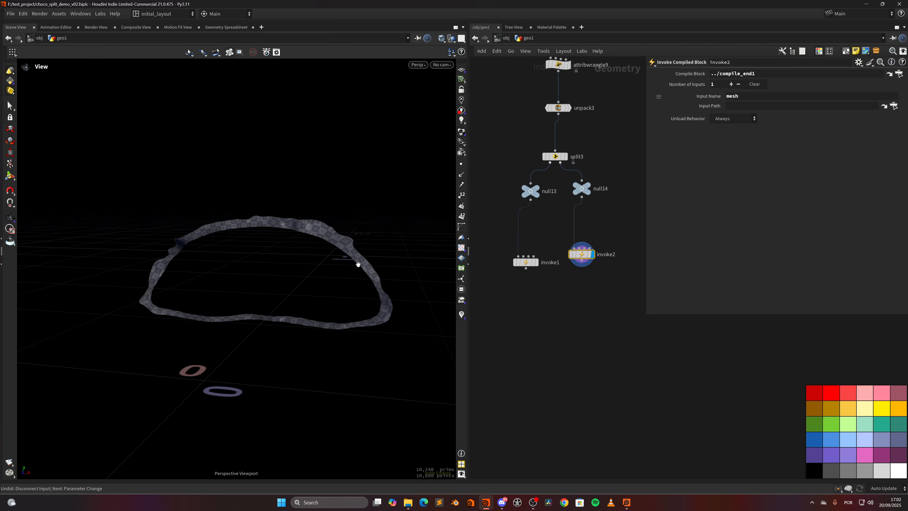
Compare the edge strips of invoke1 and invoke2 by displaying each in turn, and save the scene
left_click_drag(359, 262, 234, 263)
left_click(540, 247)
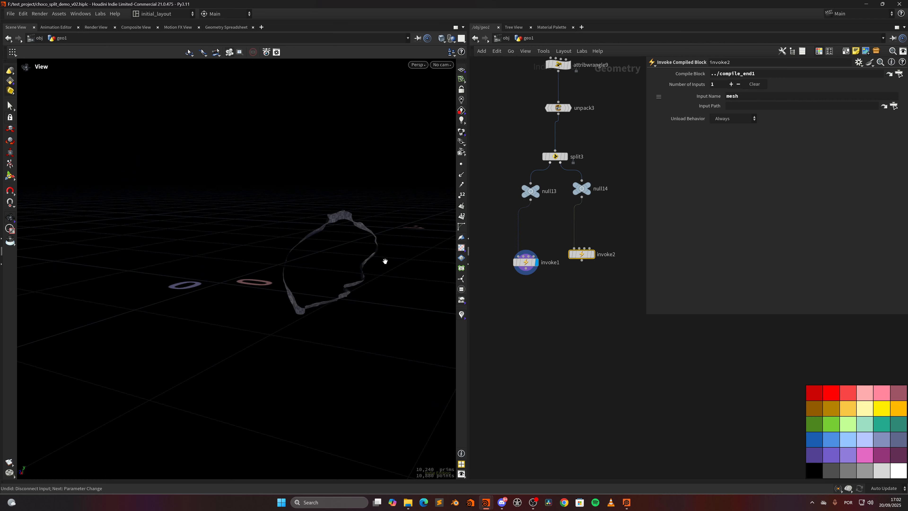
left_click_drag(385, 259, 438, 278)
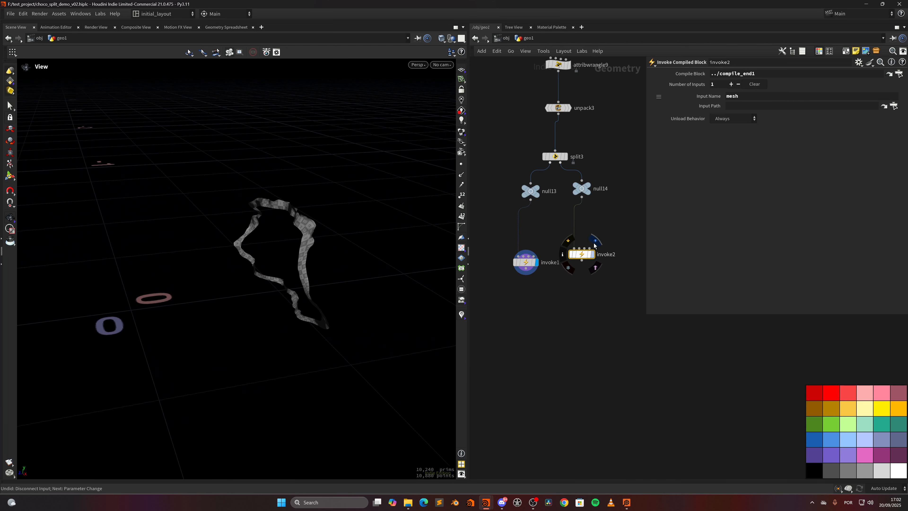
left_click(592, 254)
left_click_drag(338, 267, 246, 259)
key("ctrl+s")
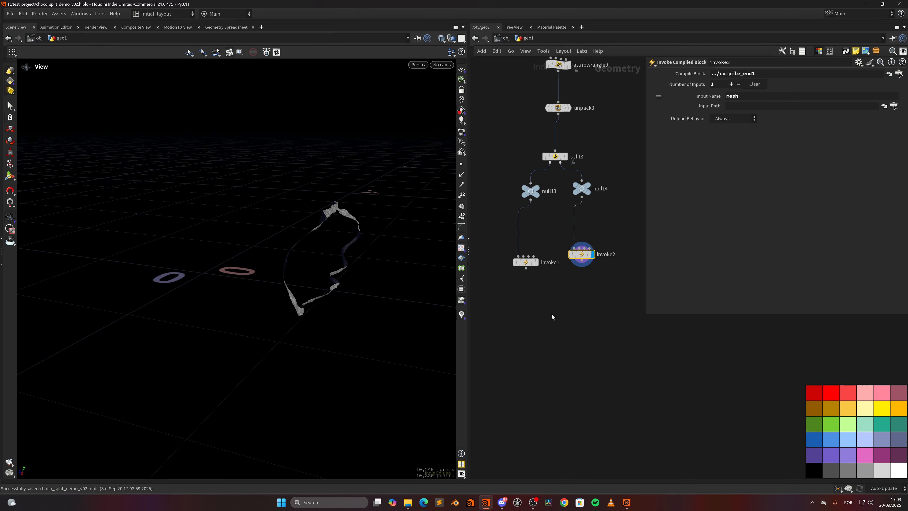
Move the compiled block closer to the invoke nodes
scroll(583, 308, "down", 4)
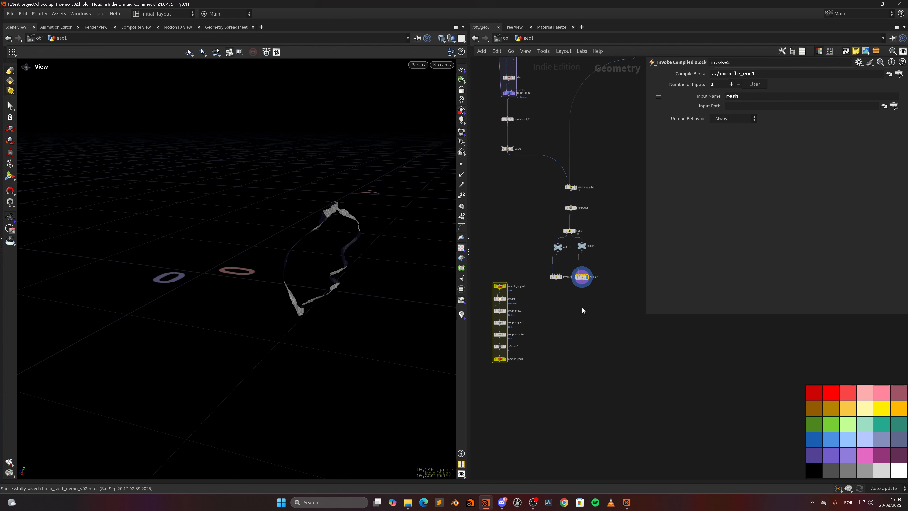
middle_click_drag(583, 308, 585, 297)
left_click_drag(540, 379, 519, 256)
Merge the outputs of invoke1 and invoke2, and append a displayed null below the merge
right_click_drag(596, 280, 617, 292)
middle_click_drag(618, 292, 605, 294)
left_click_drag(606, 298, 508, 250)
left_click_drag(564, 264, 534, 348, "alt")
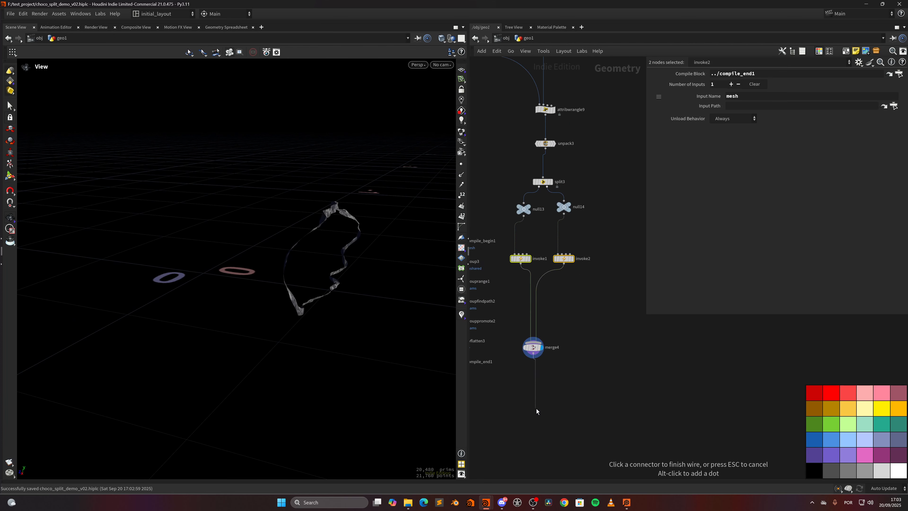
left_click(537, 409)
type("null")
key("Return")
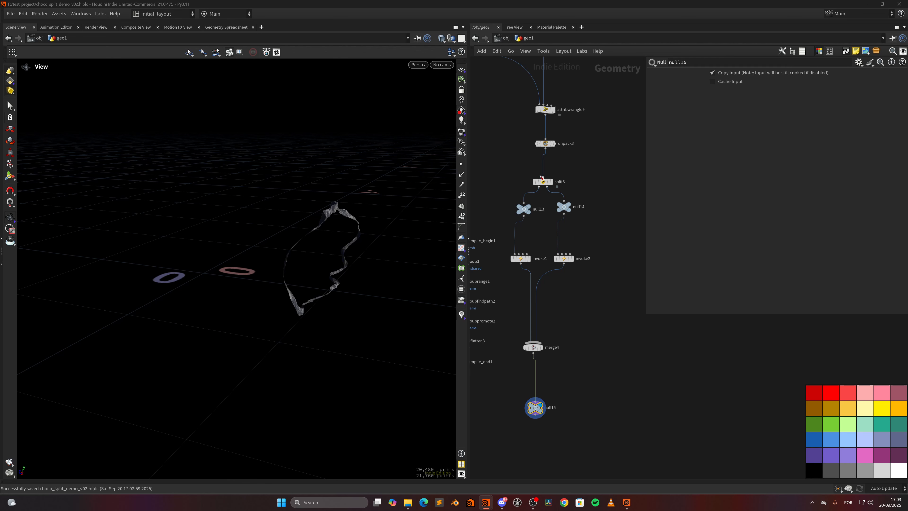
Delete the pack2, explode_z1 and unpack2 nodes below null9 in the upper part of the network
scroll(608, 171, "down", 5)
middle_click_drag(608, 173, 588, 177)
middle_click_drag(608, 83, 569, 282)
middle_click_drag(592, 109, 574, 279)
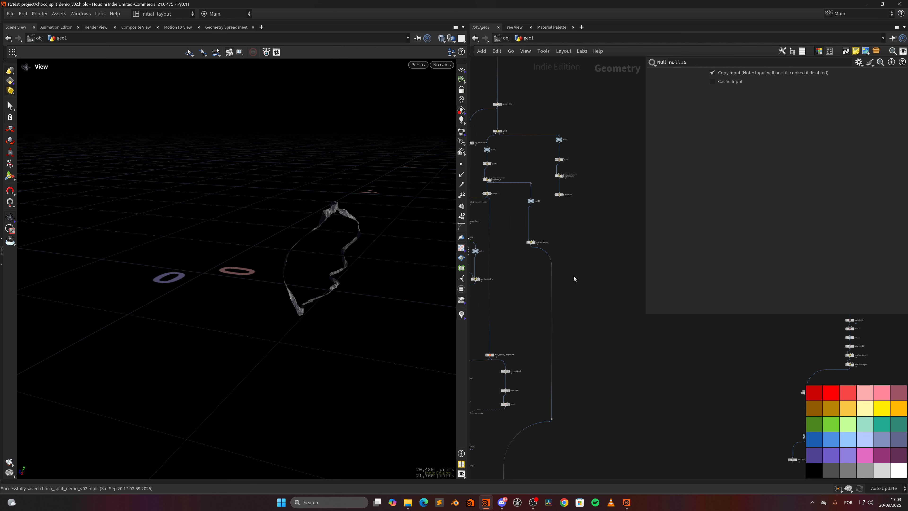
left_click_drag(589, 212, 551, 159)
key("Delete")
Combine null9 and null15 in a new Merge node, with null15 as the first input
left_click(586, 142)
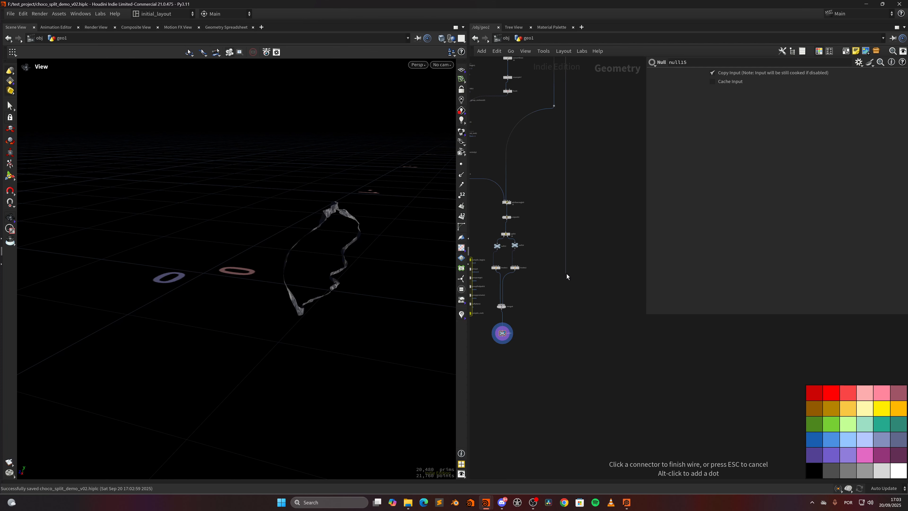
left_click(567, 354)
type("merge")
key("Return")
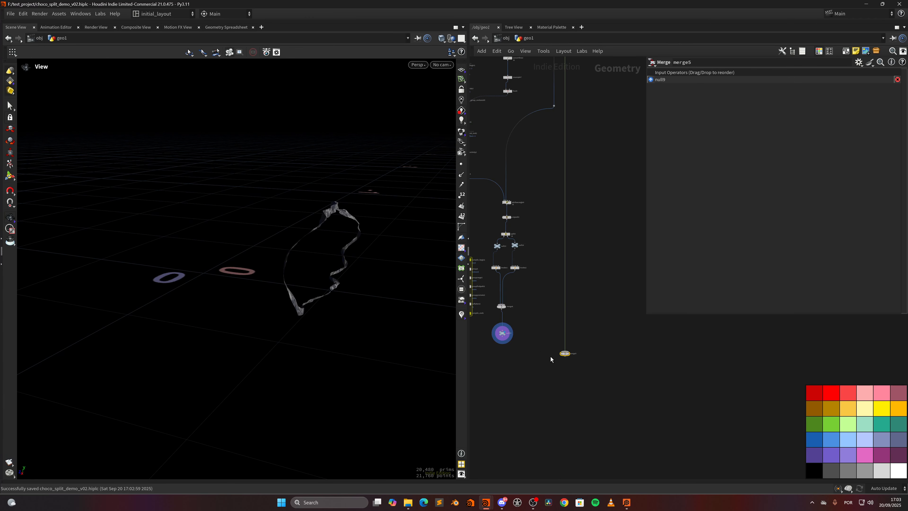
left_click(562, 359)
left_click(501, 343)
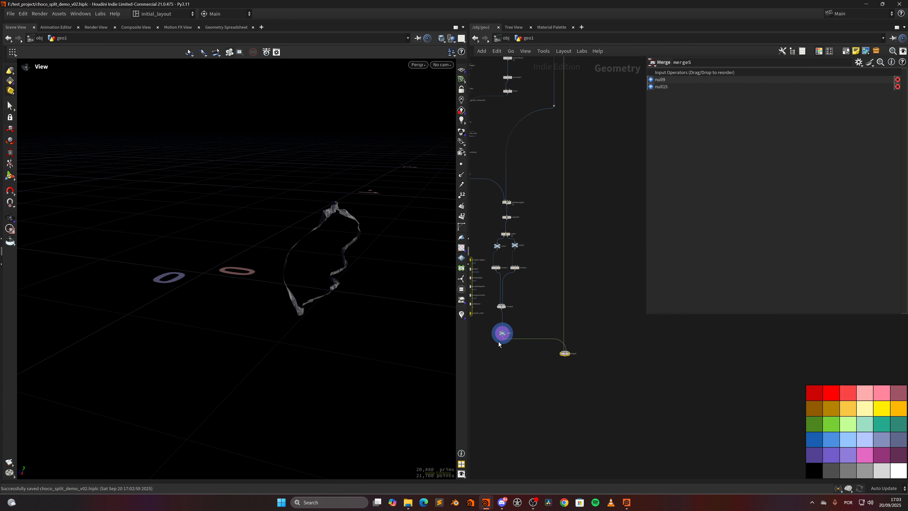
key("shift+r")
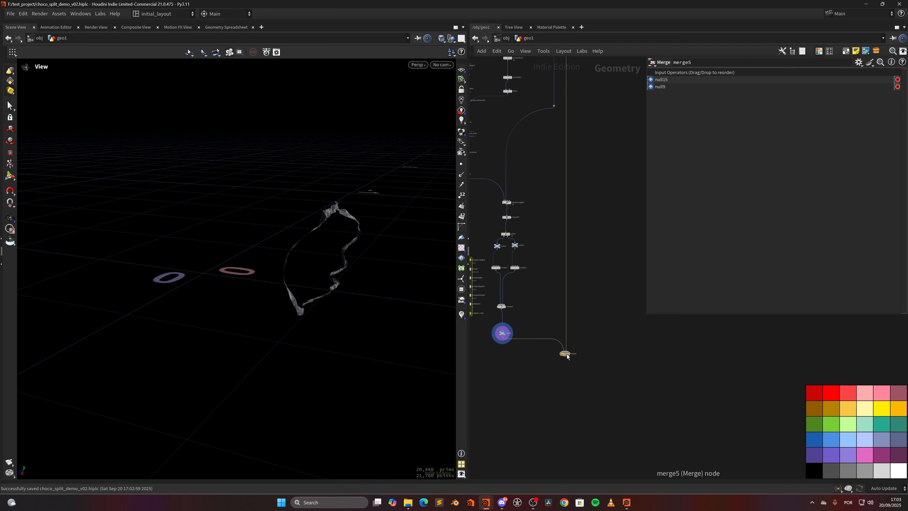
Place merge5 below null15 and route its wire from null9 around the other nodes through a network dot
left_click_drag(568, 357, 541, 395)
left_click_drag(541, 199, 637, 171, "alt")
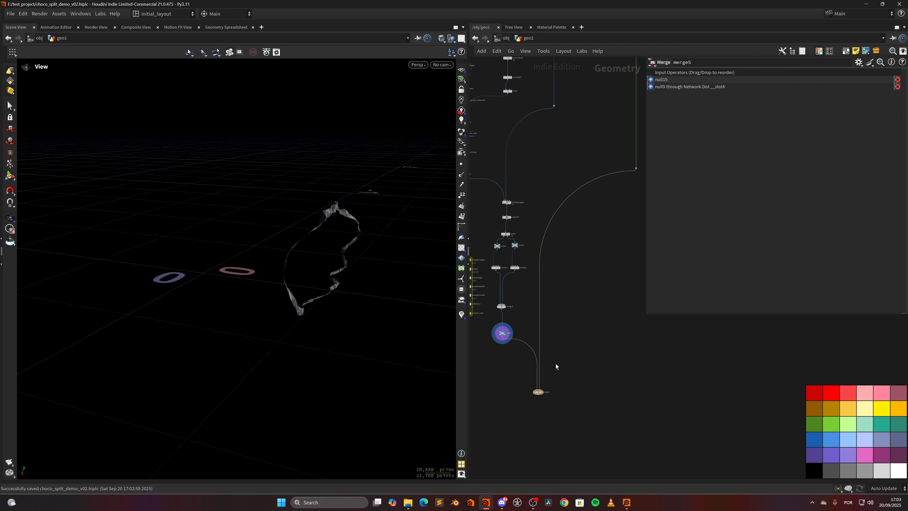
scroll(550, 380, "up", 3)
middle_click_drag(549, 380, 592, 347)
left_click_drag(574, 365, 531, 383)
left_click_drag(534, 223, 623, 319, "alt")
left_click_drag(529, 378, 527, 387)
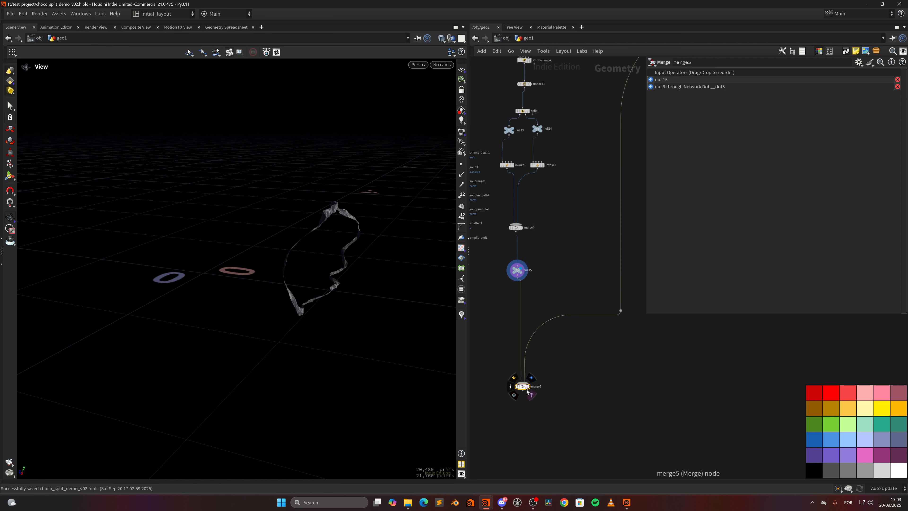
Display merge5 to check the combined geometry, and attach a displayed Exploded View node to it
left_click(531, 382)
left_click_drag(286, 268, 252, 268)
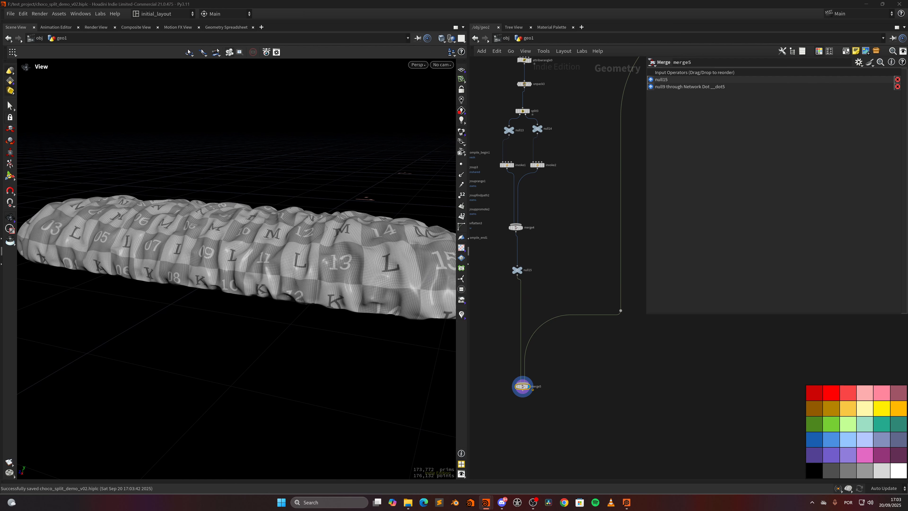
middle_click_drag(562, 433, 577, 373)
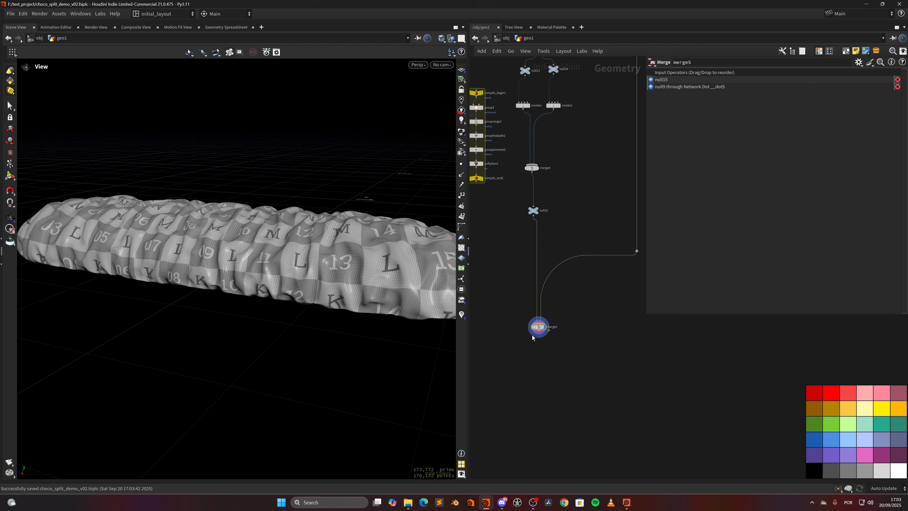
key("Tab")
type("explo")
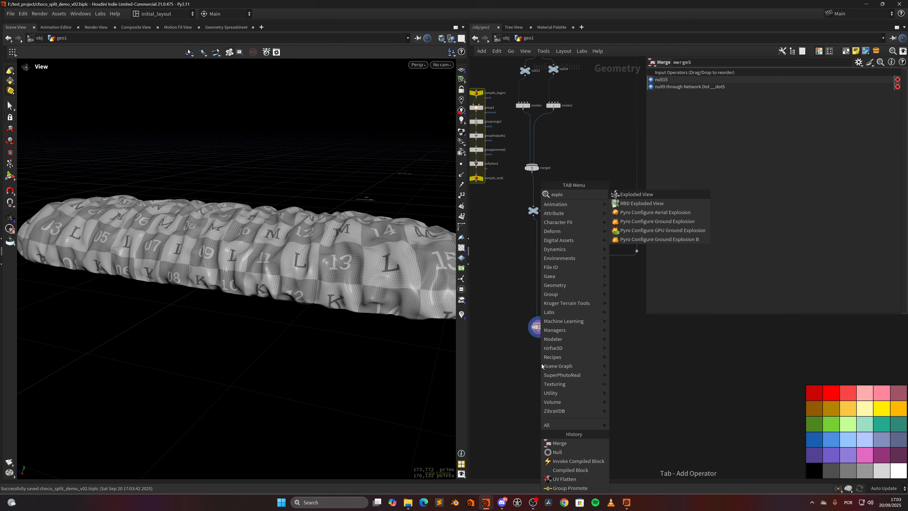
key("Return")
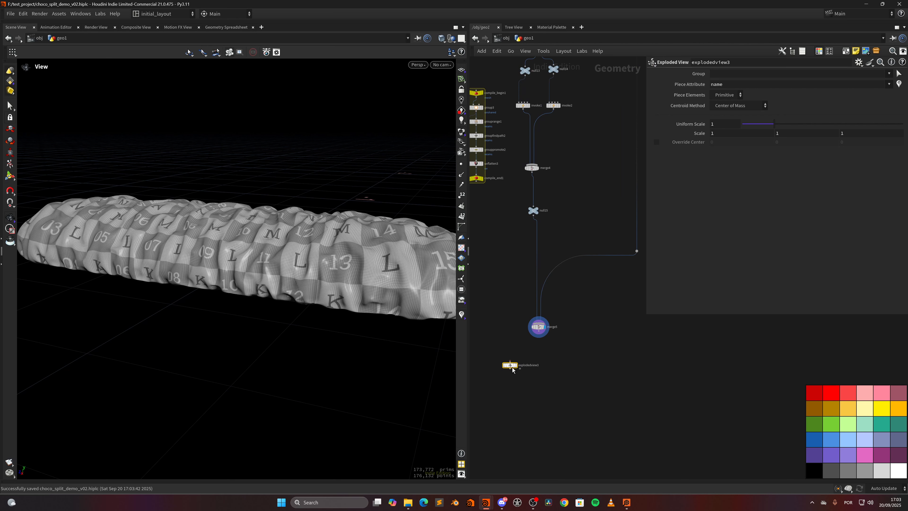
left_click(511, 365)
left_click(519, 357)
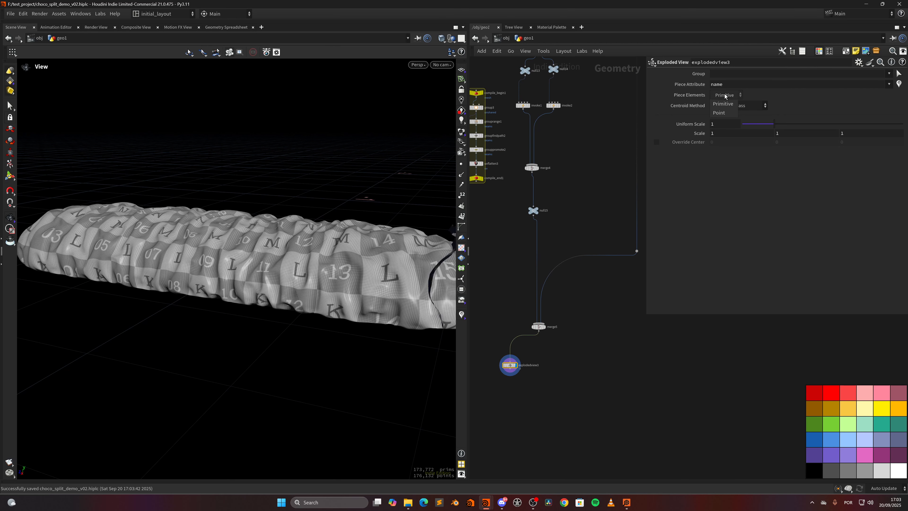
Set the Exploded View's piece attribute to class and inspect the edge strip around the broken opening
left_click(888, 87)
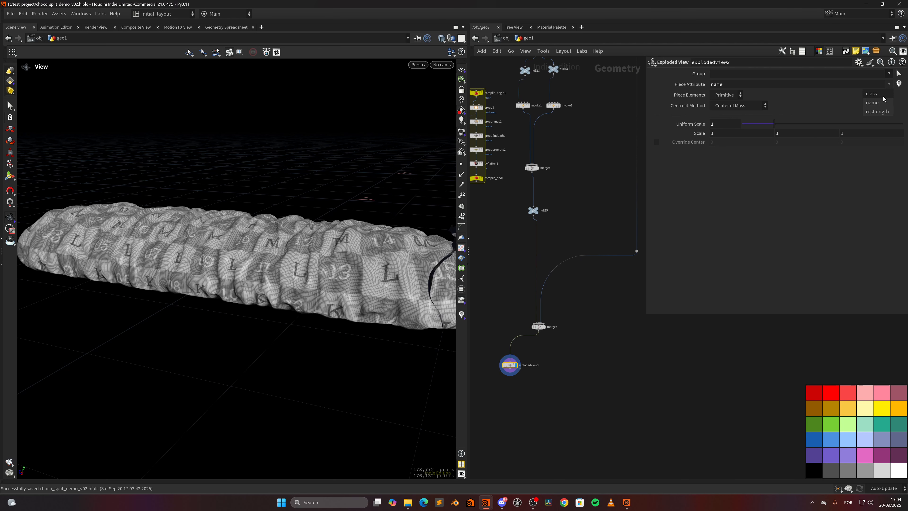
left_click(883, 96)
left_click_drag(281, 251, 174, 237)
right_click_drag(175, 238, 355, 156)
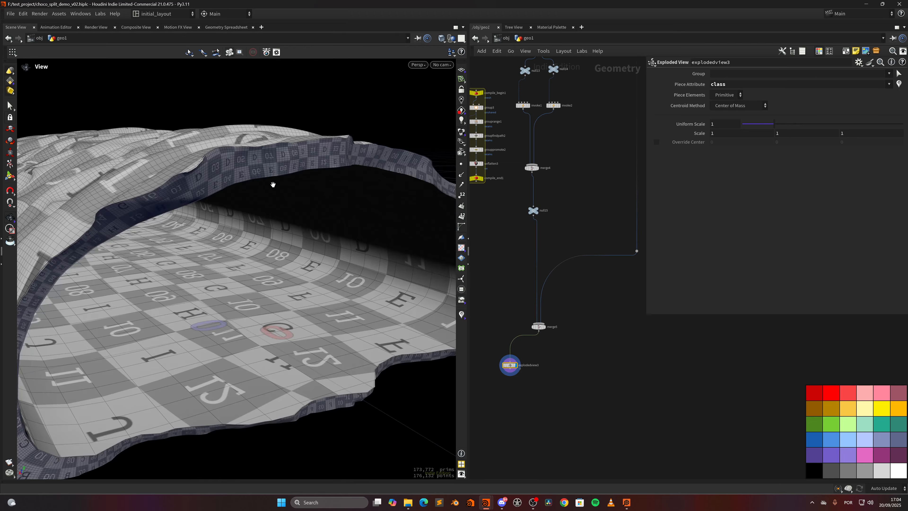
mouse_move(273, 185)
left_mouse_down()
mouse_move(211, 182)
mouse_move(253, 163)
mouse_move(278, 171)
mouse_move(270, 169)
left_mouse_up()
right_click_drag(361, 243, 318, 270)
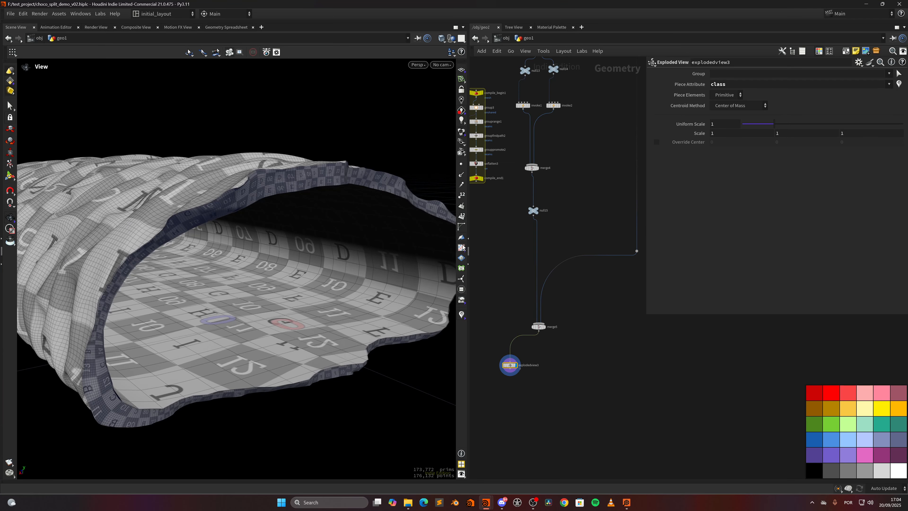
Insert a Reverse node between skin2 and the Normal node below it in the edge strip branch
left_click_drag(413, 261, 263, 306)
middle_click_drag(566, 164, 575, 415)
middle_click_drag(492, 81, 561, 228)
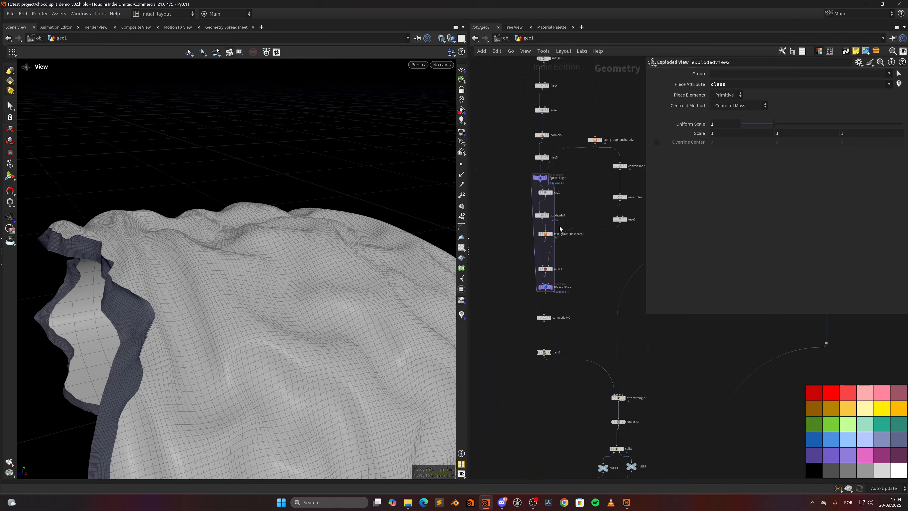
middle_click_drag(575, 187, 568, 339)
scroll(551, 270, "up", 3)
key("Tab")
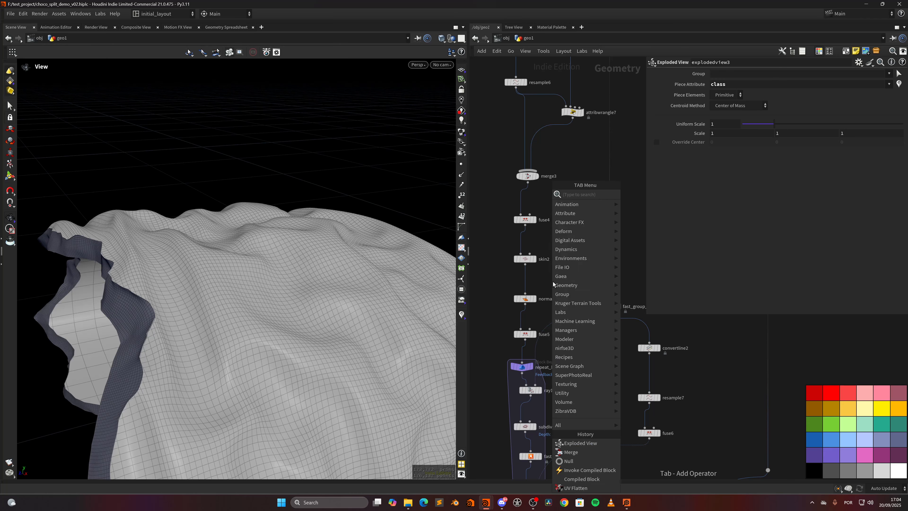
type("rev")
key("Return")
key("Return")
left_click_drag(557, 283, 526, 285)
scroll(253, 339, "down", 5)
Inspect the shading of the reversed edge strip around the broken opening and on both pieces
left_click_drag(278, 337, 223, 313)
right_click_drag(223, 313, 439, 132)
left_click_drag(275, 234, 205, 272)
right_click_drag(205, 272, 337, 186)
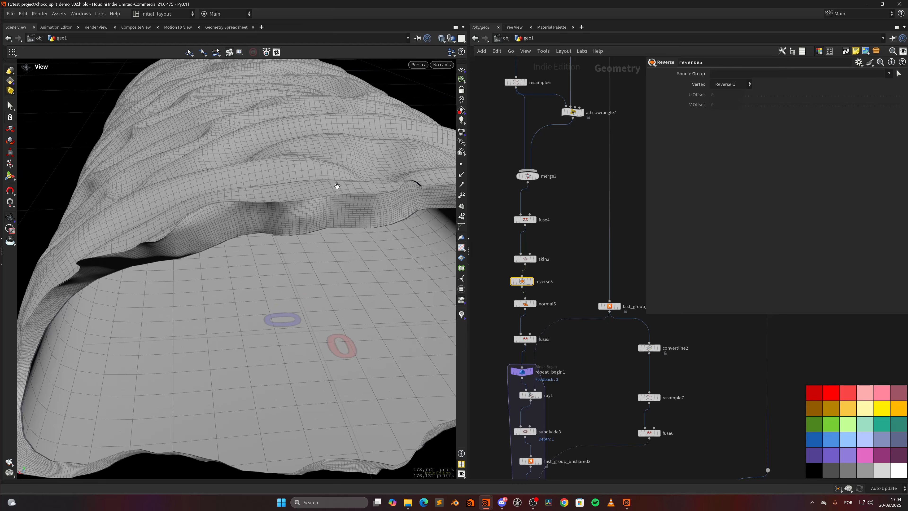
left_click_drag(264, 254, 361, 201)
right_click_drag(361, 201, 239, 256)
left_click_drag(239, 255, 315, 272)
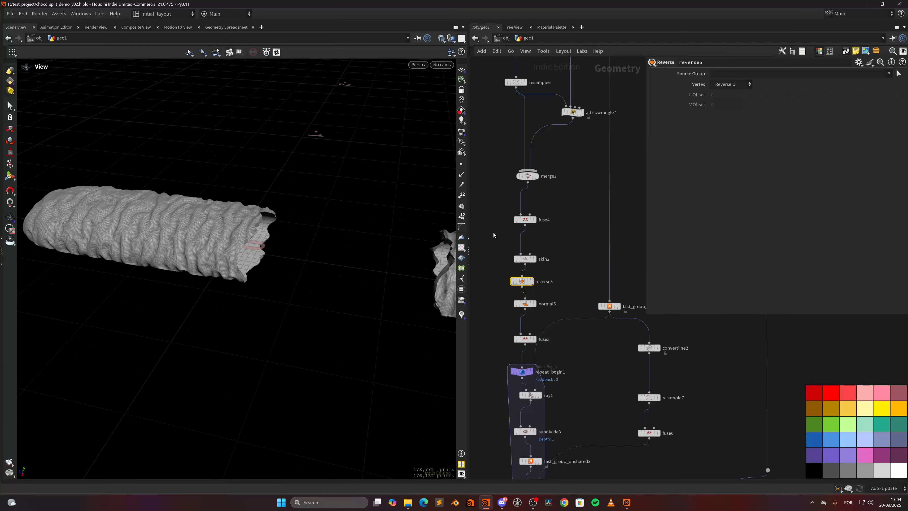
Show the UV checker on the pieces and examine it on the edge strip and the shell
left_click(461, 252)
right_click_drag(304, 262, 404, 251)
middle_click_drag(404, 250, 239, 271)
left_click_drag(240, 271, 433, 262)
right_click_drag(434, 261, 314, 372)
left_click_drag(315, 372, 307, 340)
Display uvflatten1 in the upper network and check its islands in the UV view
scroll(591, 218, "down", 10)
middle_click_drag(613, 150, 578, 259)
scroll(557, 292, "up", 5)
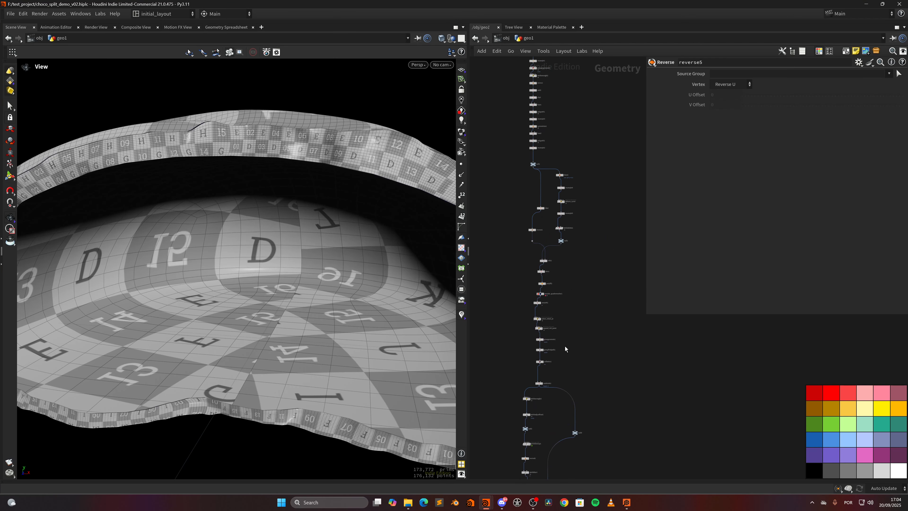
scroll(558, 243, "up", 6)
left_click(540, 263)
left_click_drag(412, 318, 345, 332)
key("space+5")
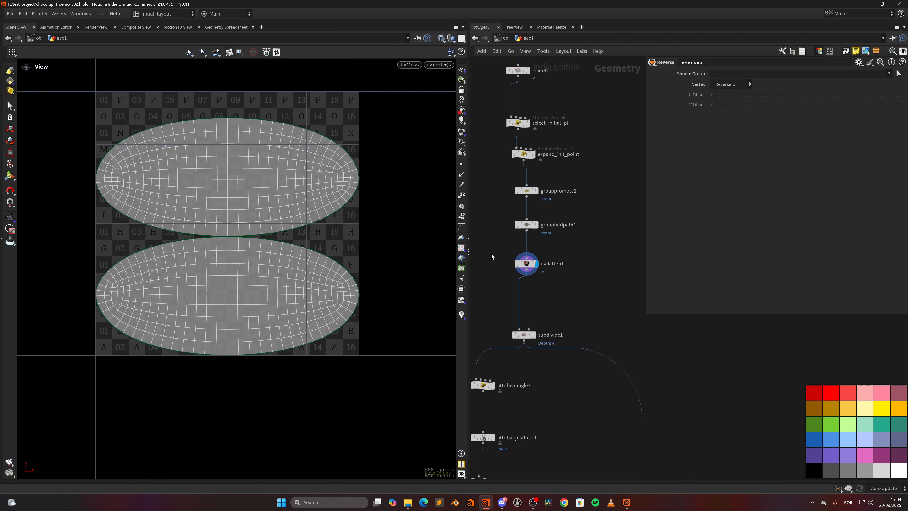
Examine uvflatten1's checker in the perspective view and display select_initial_pt to check the seam's starting point
left_click(527, 263)
key("space+1")
left_click_drag(368, 283, 377, 325)
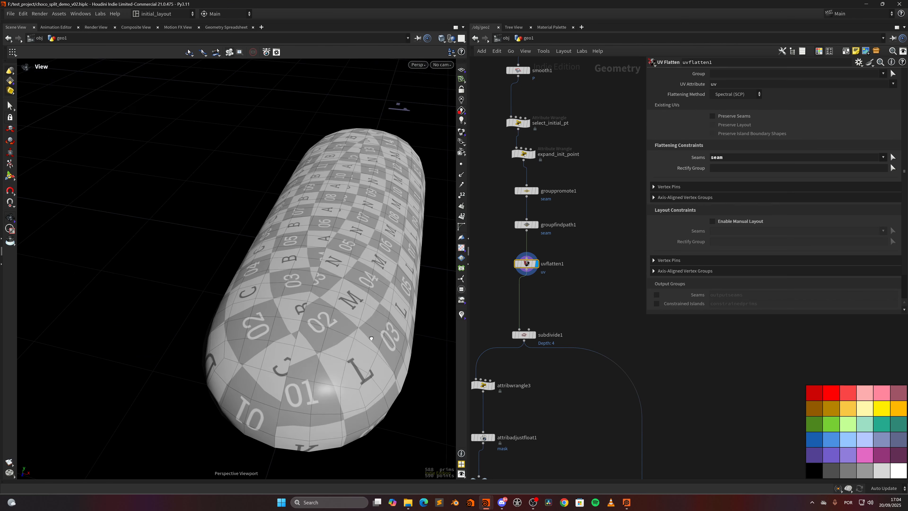
scroll(374, 355, "up", 5)
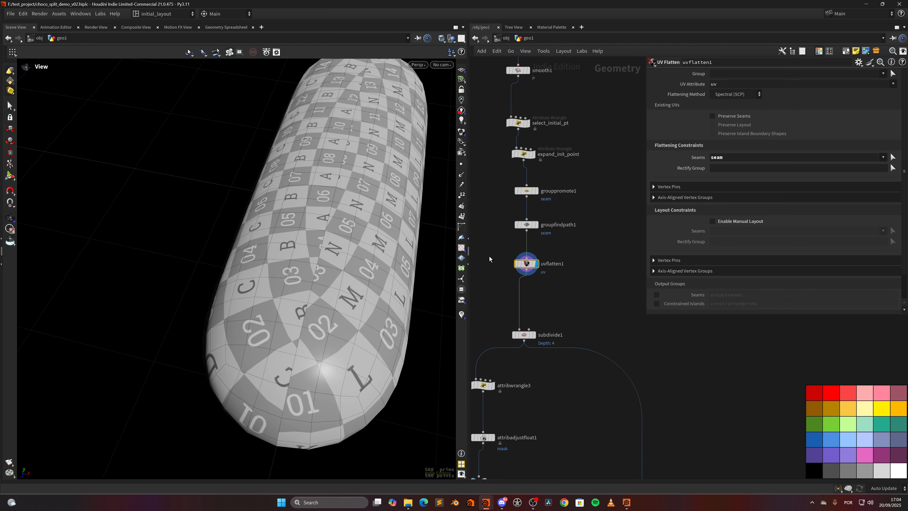
middle_click_drag(565, 188, 572, 311)
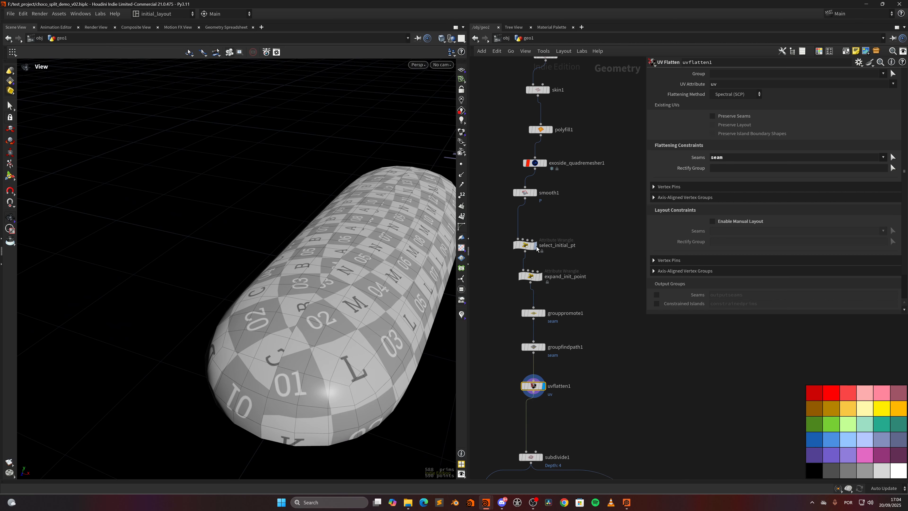
left_click(539, 232)
left_click_drag(390, 336, 369, 277)
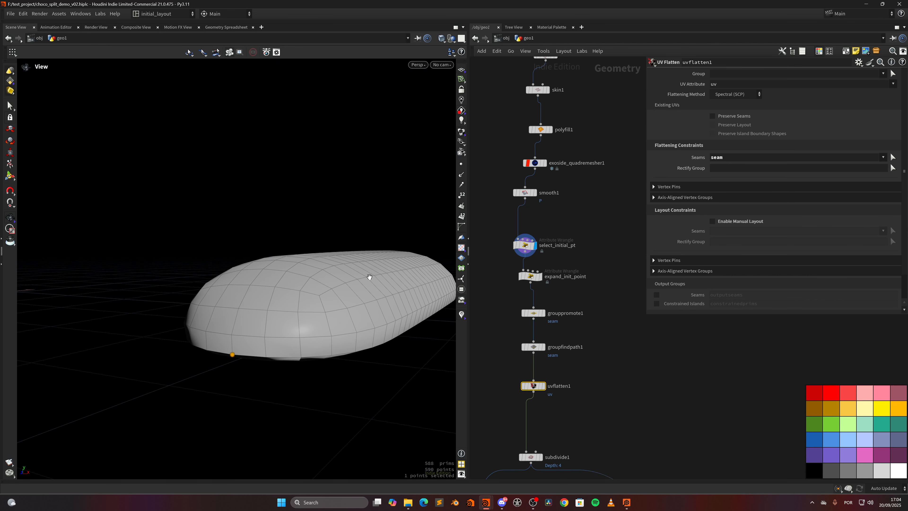
Display expand_init_point and change its second code line to neighbour(0, pts[0], 1)
left_click(540, 276)
left_click(531, 276)
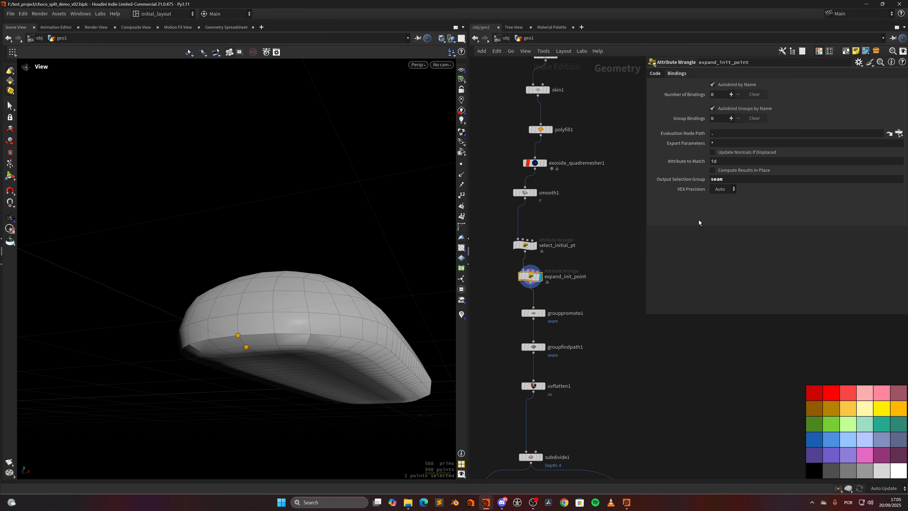
left_click(656, 74)
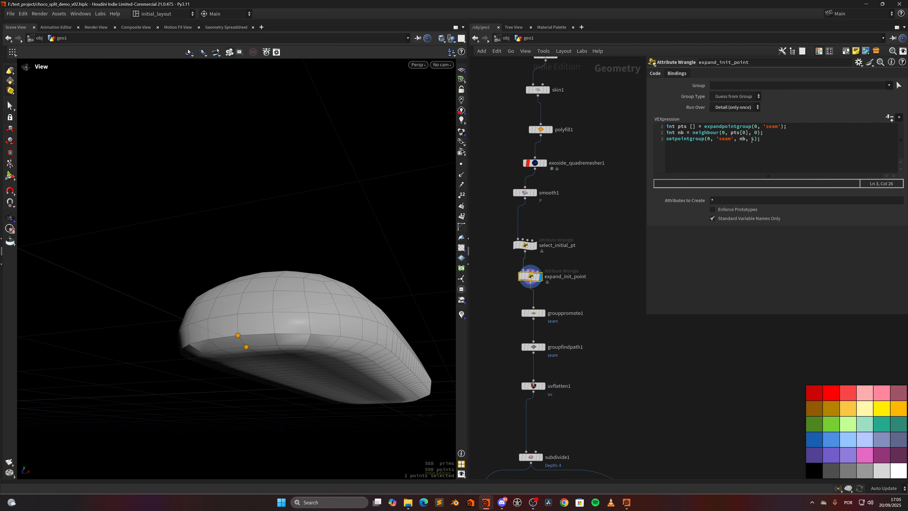
left_click(755, 133)
left_click(617, 268)
Display groupfindpath1 and uvflatten1 in turn to check the new seam path and the checker on the bar
left_click(545, 304)
scroll(545, 308, "down", 3)
left_click(559, 295)
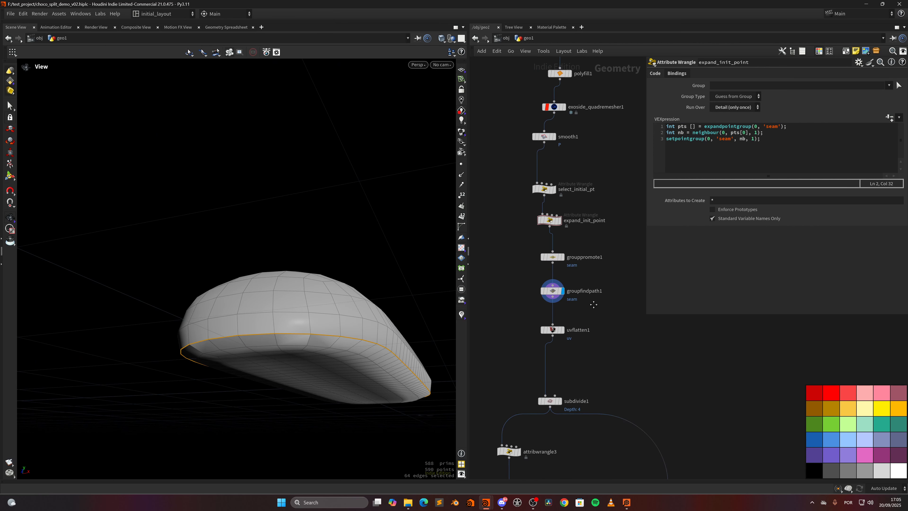
scroll(565, 308, "down", 2)
left_click(568, 313)
left_click_drag(315, 356, 355, 365, "alt")
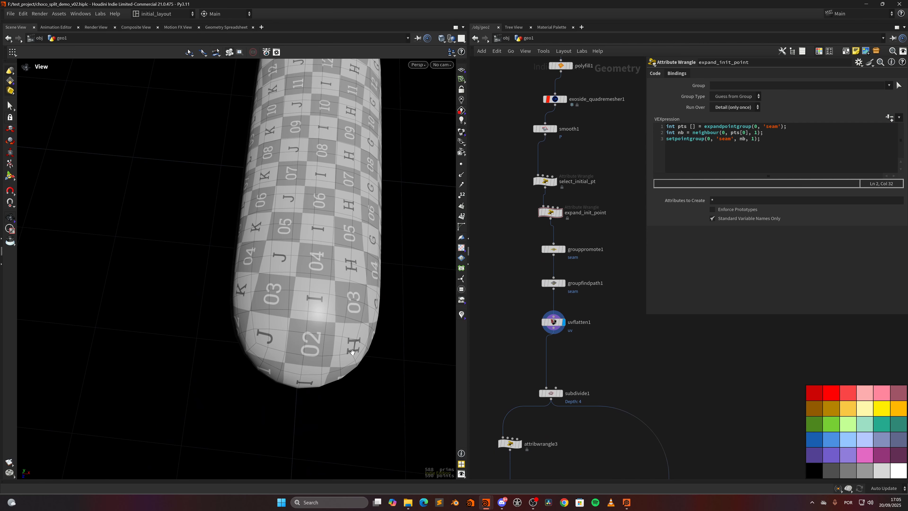
Check the new seam's flattening in the UV view, save the scene and return to the perspective view
key("space+5")
key("ctrl+s")
key("space+1")
Display explodedview3 at the end of the network and look over the separated pieces with their UV checker
scroll(615, 397, "down", 10)
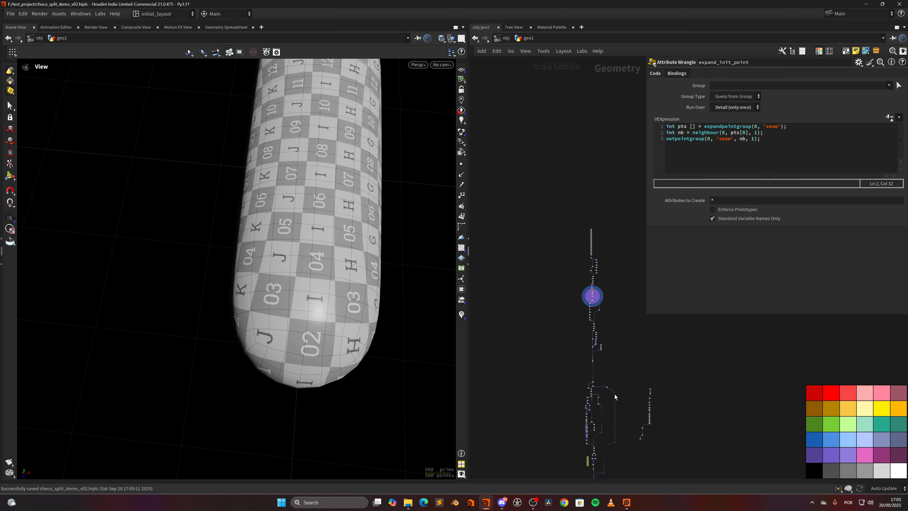
middle_click_drag(615, 396, 572, 302)
scroll(577, 197, "up", 8)
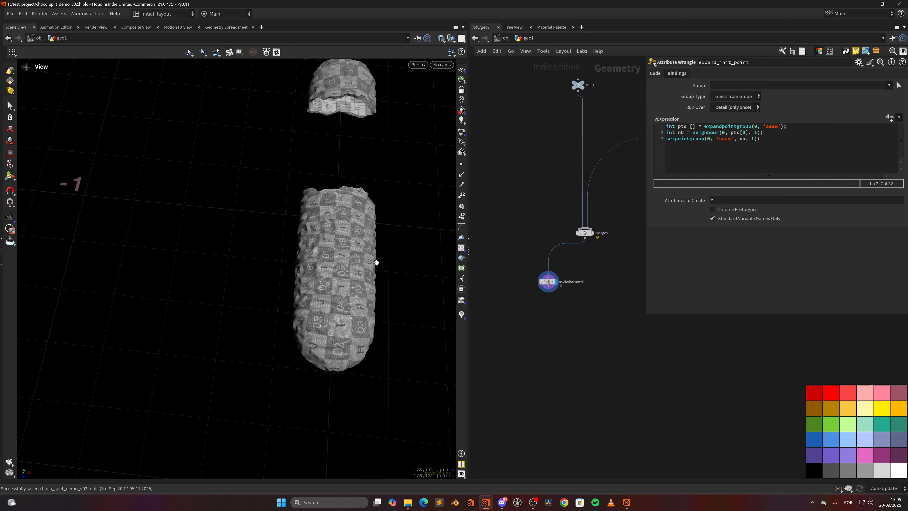
mouse_move(377, 263)
left_mouse_down()
mouse_move(426, 280)
mouse_move(355, 247)
mouse_move(286, 322)
mouse_move(223, 291)
mouse_move(130, 327)
mouse_move(300, 304)
mouse_move(296, 272)
mouse_move(411, 246)
mouse_move(350, 276)
mouse_move(379, 286)
mouse_move(342, 221)
mouse_move(392, 272)
left_mouse_up()
key("shift+w")
key("shift+w")
Examine how closely the edge strips meet the shell borders around the openings of both broken pieces
scroll(540, 185, "down", 5)
middle_click_drag(538, 181, 544, 264)
scroll(545, 262, "up", 5)
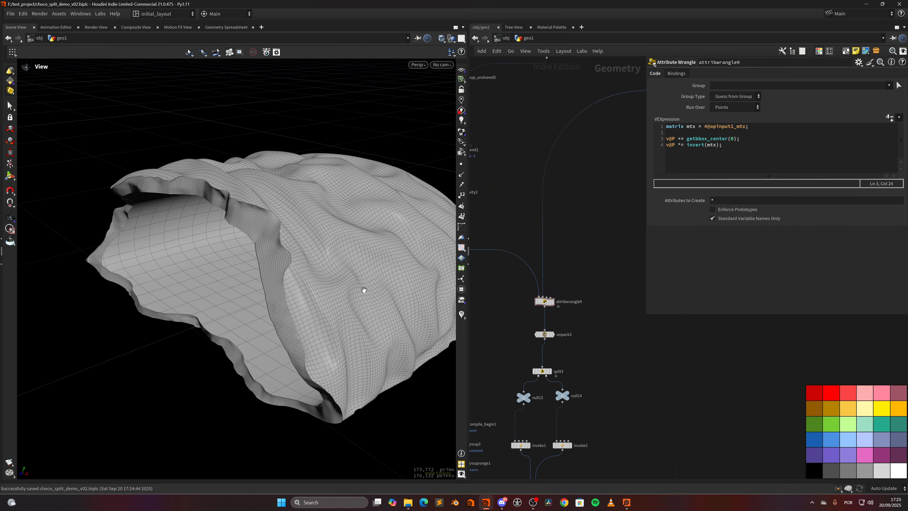
right_click_drag(305, 290, 308, 309)
left_click_drag(308, 309, 335, 323)
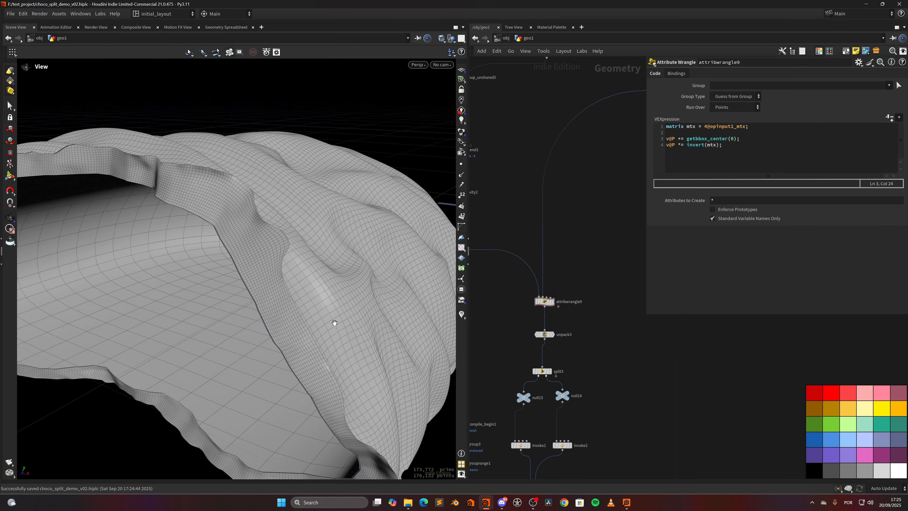
right_click_drag(341, 294, 364, 298)
left_click_drag(350, 320, 374, 312)
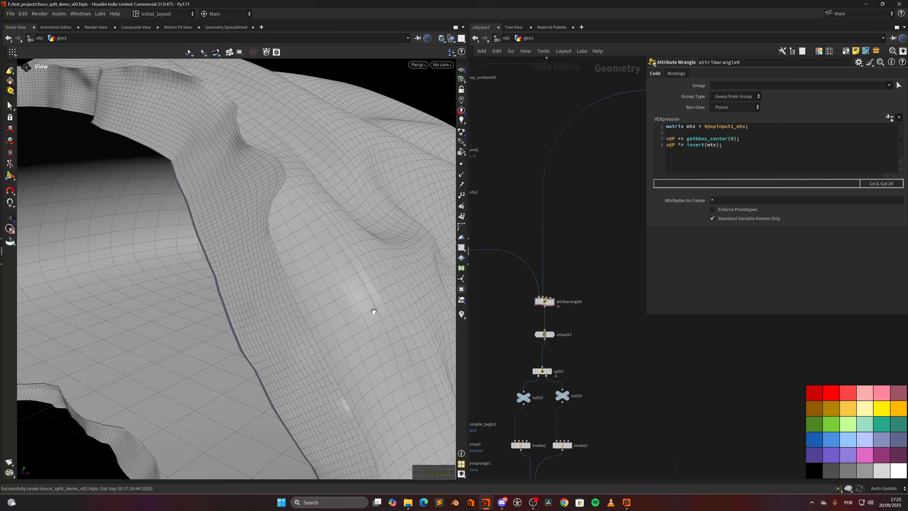
left_click_drag(483, 291, 637, 319)
right_click_drag(316, 309, 304, 286)
left_click_drag(304, 286, 261, 309)
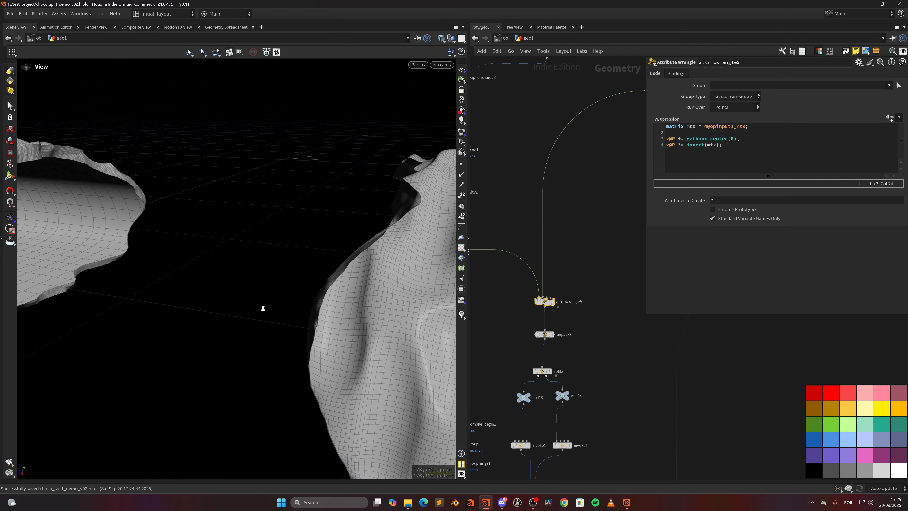
right_click_drag(261, 308, 259, 297)
left_click_drag(259, 297, 325, 248)
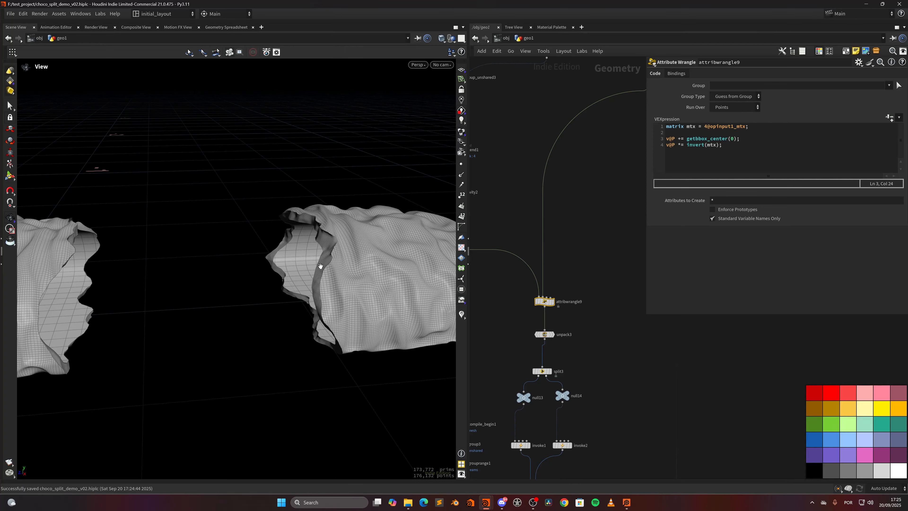
Display pack3 to view the packed edge strips on their own
middle_click_drag(495, 200, 589, 237)
left_click(545, 274)
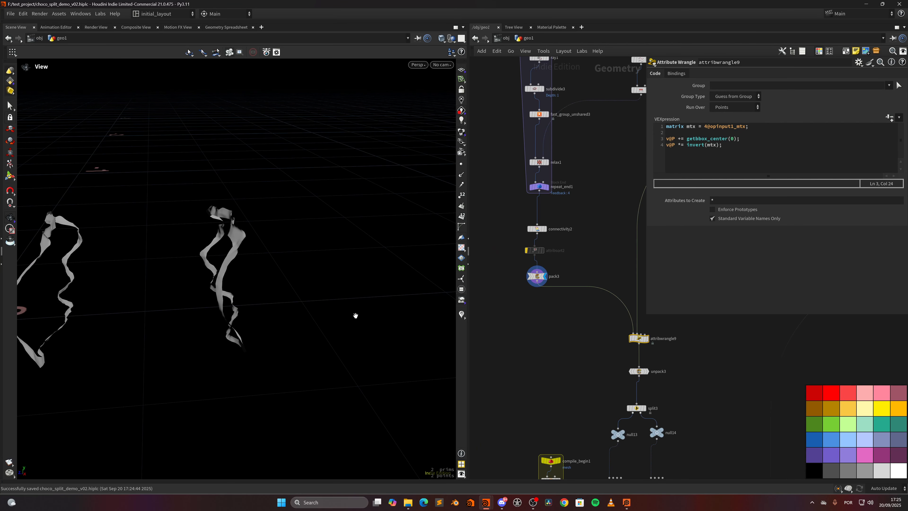
right_click_drag(356, 316, 332, 335)
Display fuse6 and connect its output to the third input of attribwrangle9
middle_click_drag(648, 324, 542, 345)
scroll(542, 341, "up", 3)
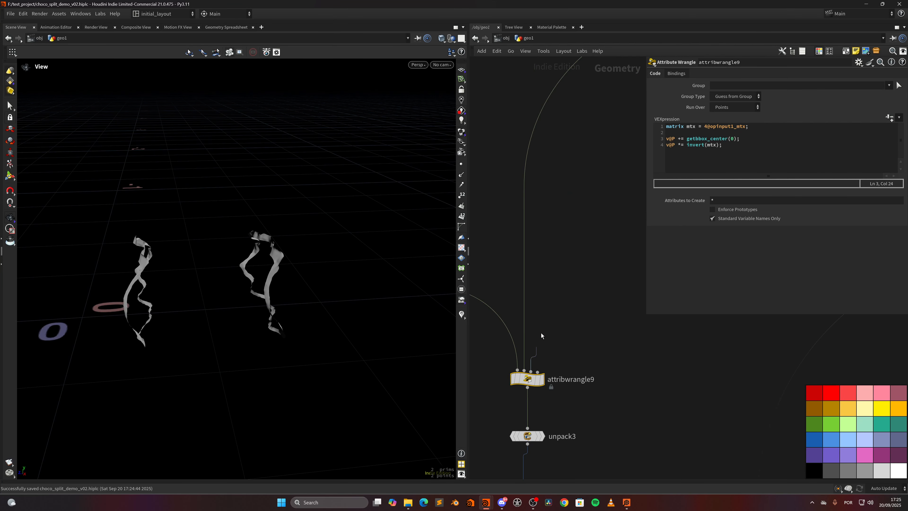
middle_click_drag(559, 99, 553, 376)
left_click(539, 229)
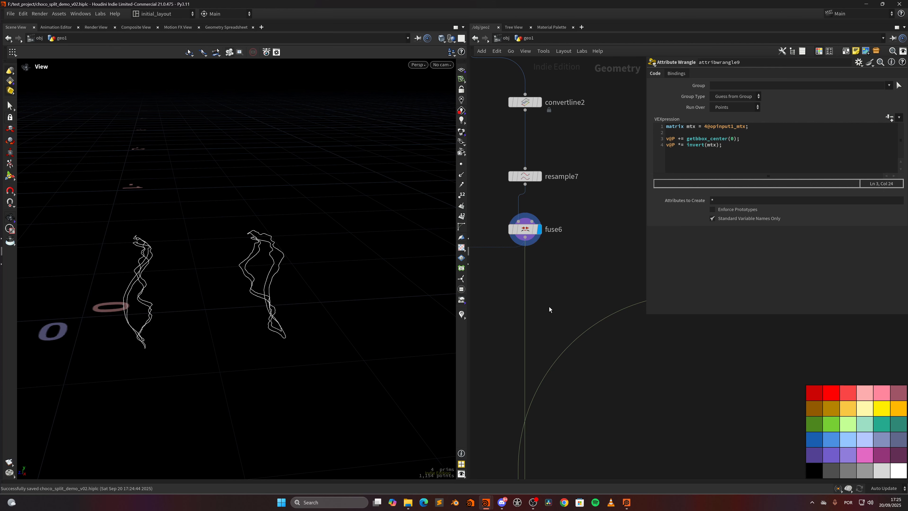
middle_click_drag(549, 308, 562, 148)
middle_click_drag(588, 383, 587, 234)
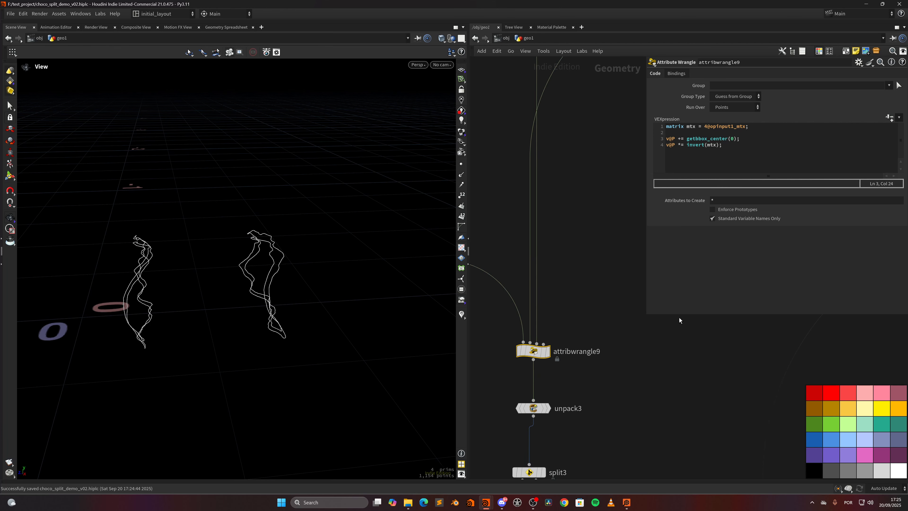
Change the attribwrangle9 position offset to getbbox_center(2) and display the node to check the strips
left_click(546, 351)
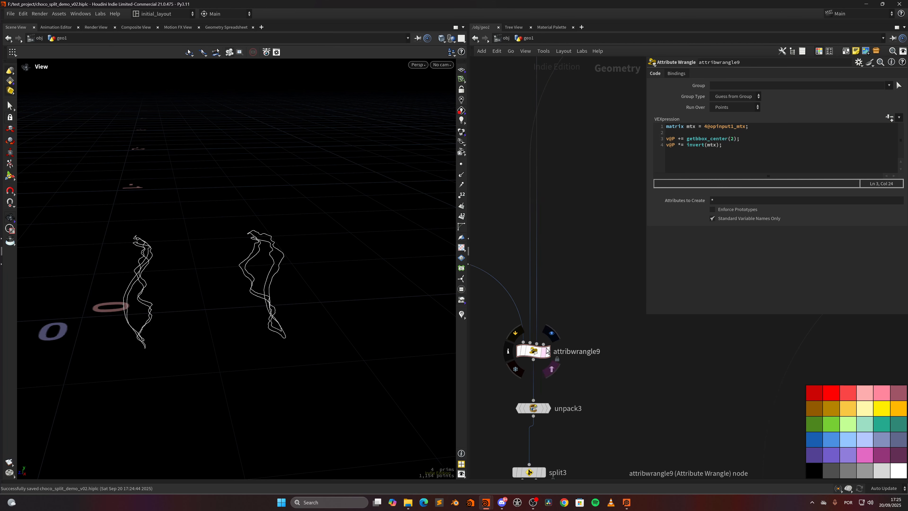
right_click_drag(208, 279, 275, 281)
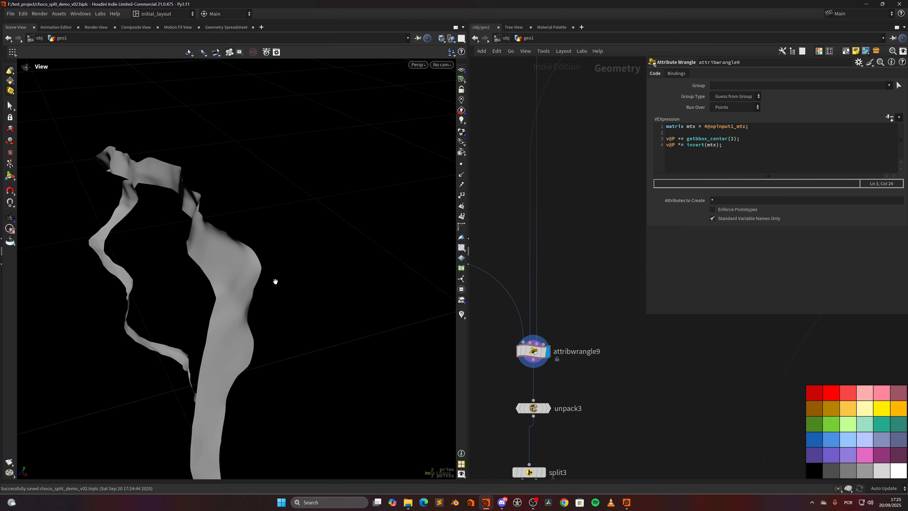
double_click(733, 139)
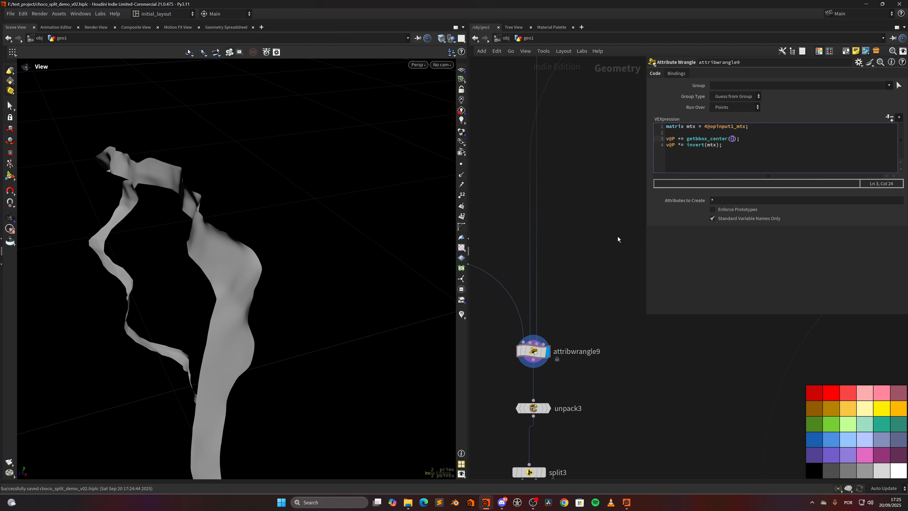
Display explodedview3 with wireframe over shading and inspect how the strips fit the broken pieces
scroll(592, 264, "down", 5)
middle_click_drag(590, 343, 590, 179)
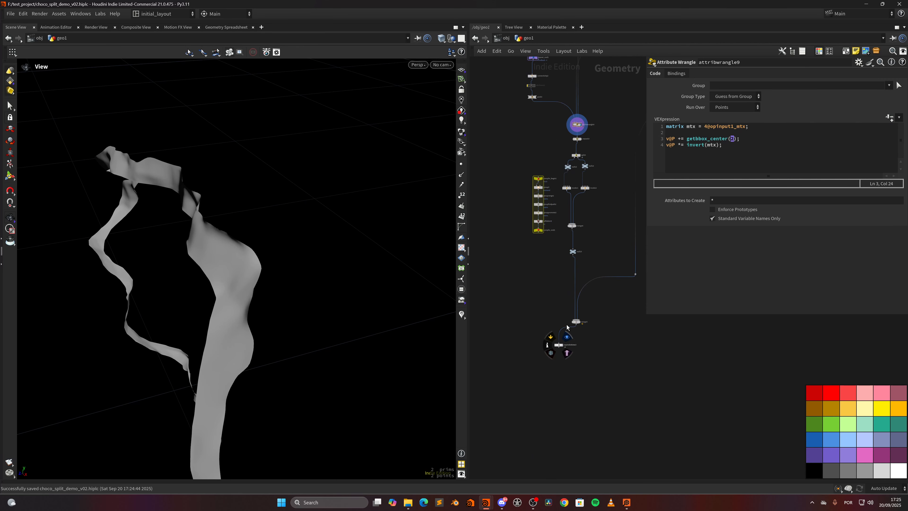
left_click(567, 336)
scroll(378, 288, "up", 5)
left_click_drag(377, 288, 313, 264)
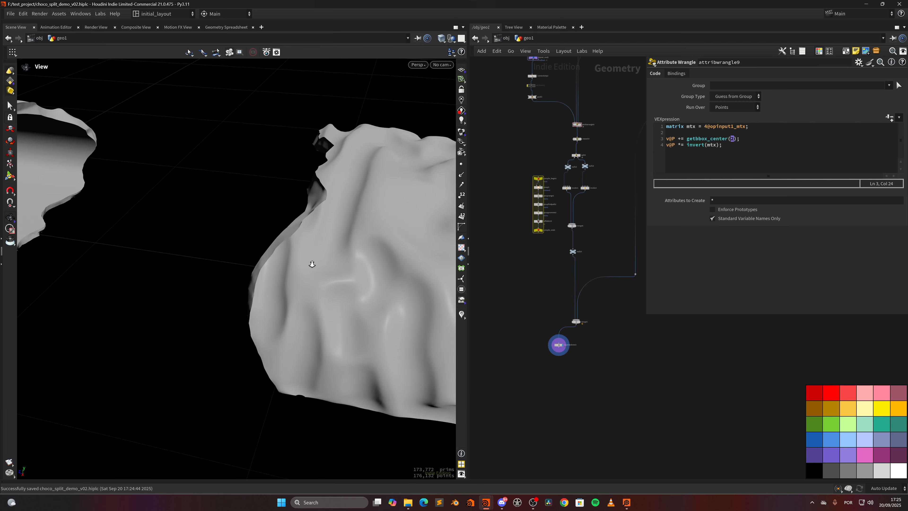
scroll(351, 328, "down", 3)
key("shift+w")
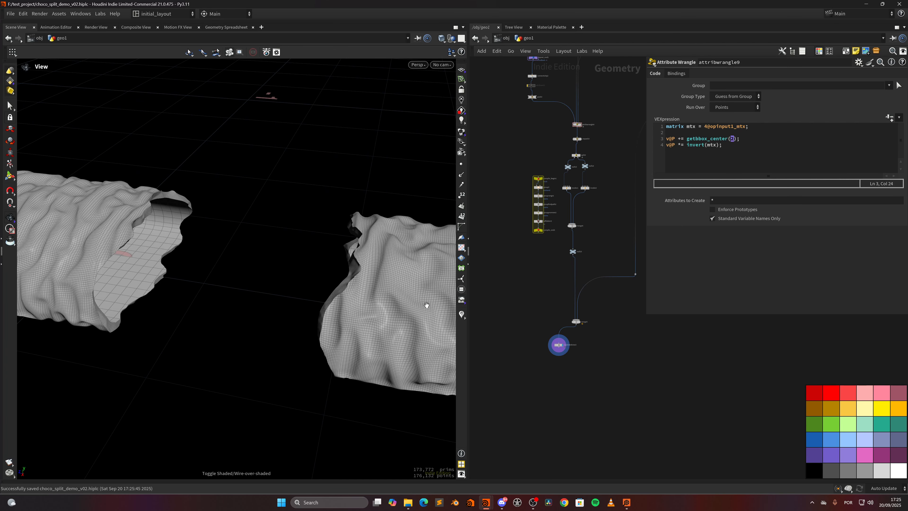
Show the UV checker on the exploded pieces, save the scene and inspect the strip around the opening
left_click(462, 248)
left_click_drag(398, 312, 372, 304)
scroll(371, 311, "down", 2)
key("ctrl+s")
scroll(380, 296, "up", 3)
scroll(354, 324, "up", 3)
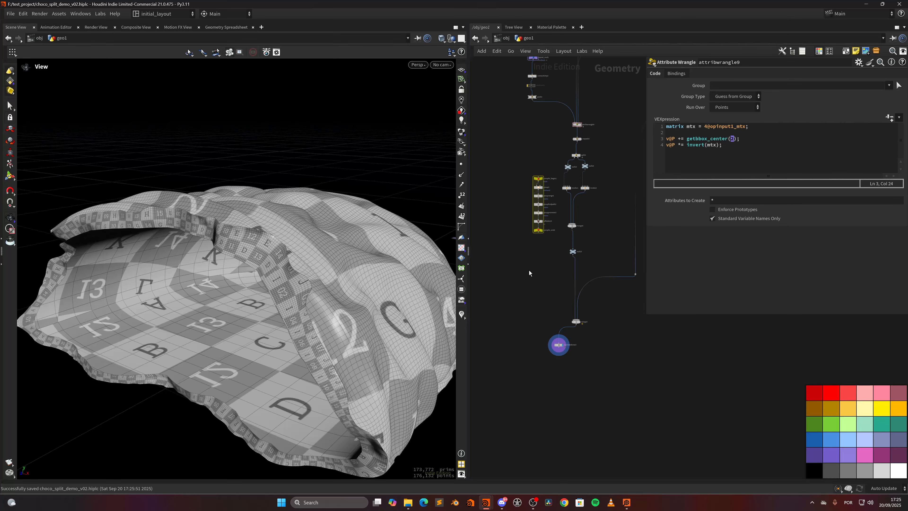
Review the edge strip part of the network and switch to MPlay to view the rendered chocolate break
middle_click_drag(529, 273, 477, 333)
scroll(529, 228, "up", 5)
middle_click_drag(529, 228, 575, 304)
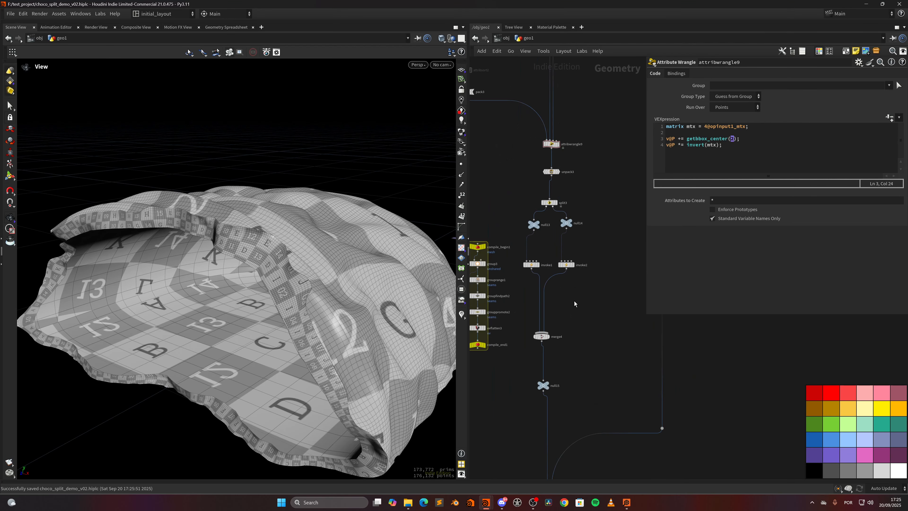
scroll(571, 291, "down", 8)
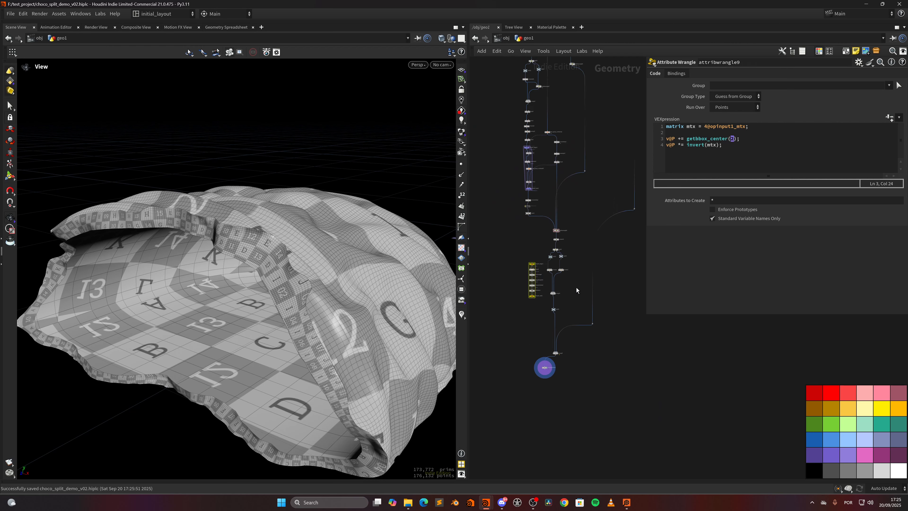
scroll(577, 290, "up", 8)
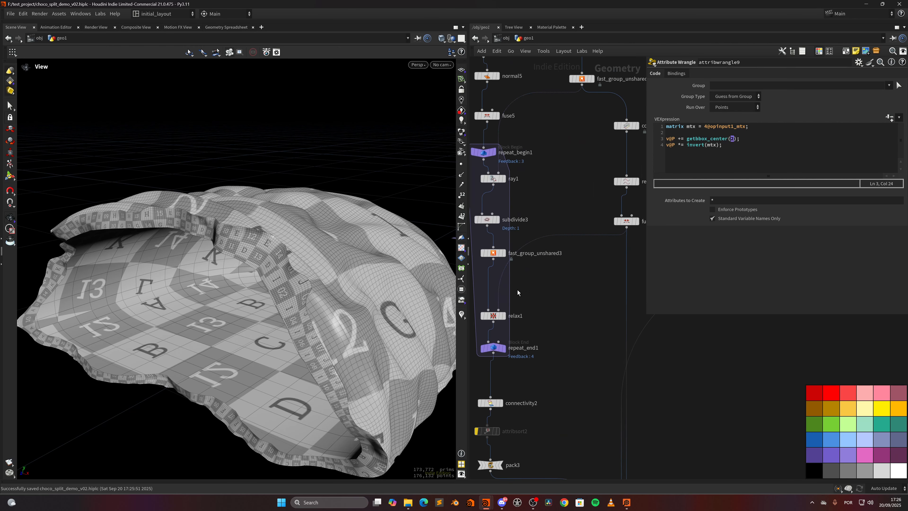
middle_click_drag(518, 292, 538, 292)
left_click(627, 502)
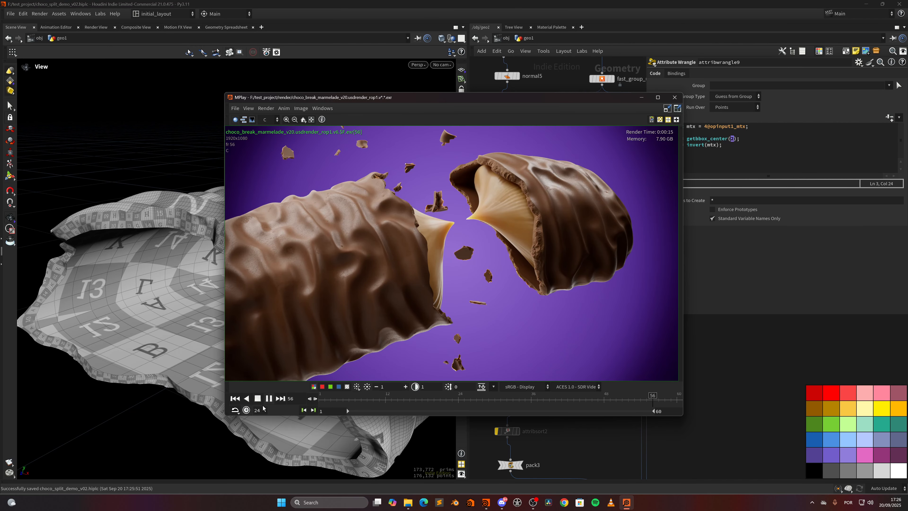